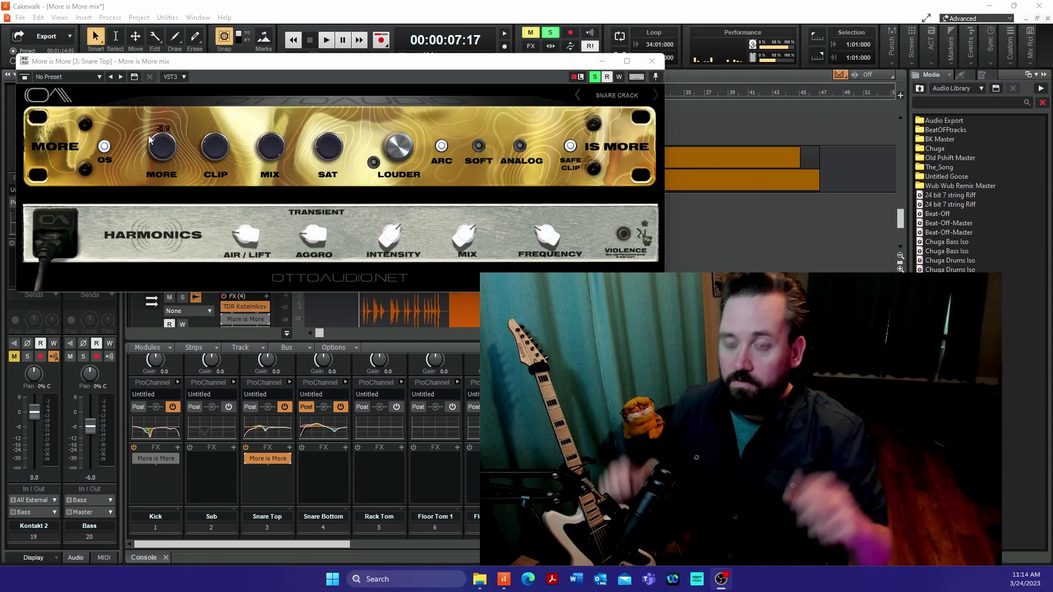
Check the More, Clip, Mix, Sat and Louder settings in More is More, sweeping Mix down and back up.
mouse_move(150, 139)
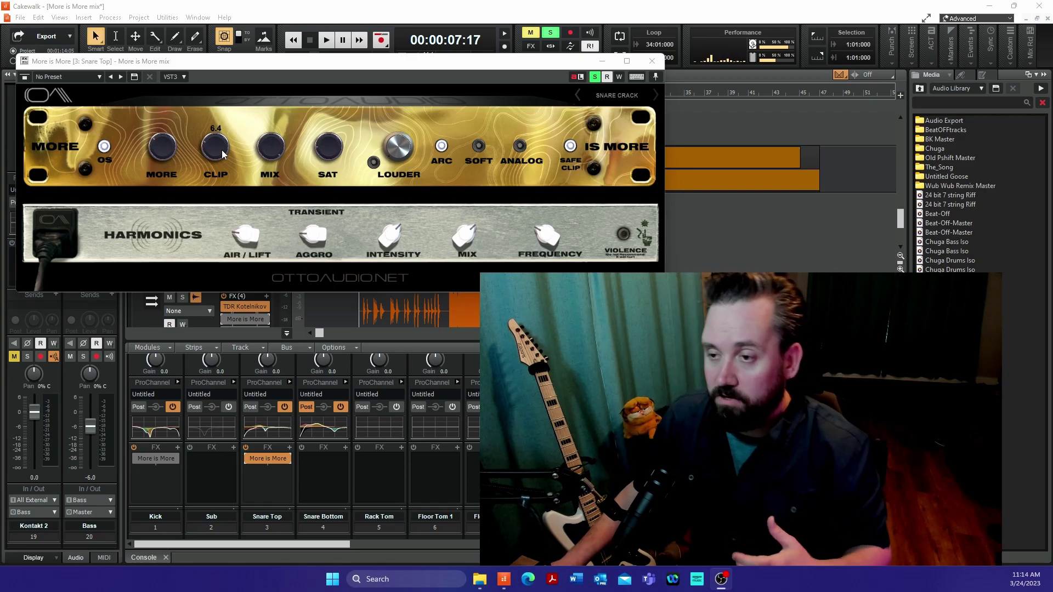
mouse_move(280, 147)
left_click_drag(279, 147, 284, 264)
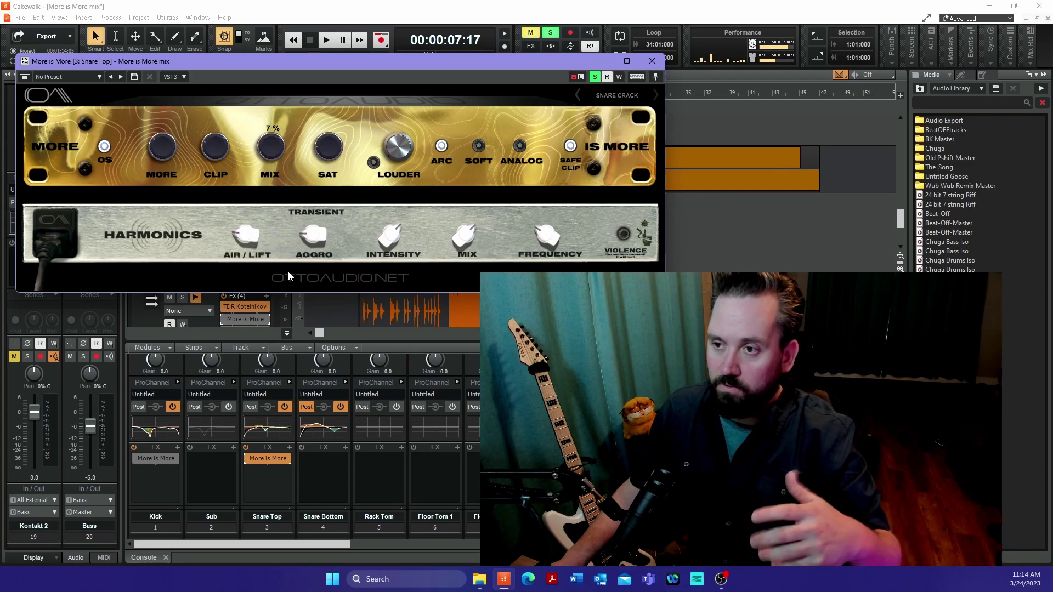
left_click_drag(288, 271, 292, 228)
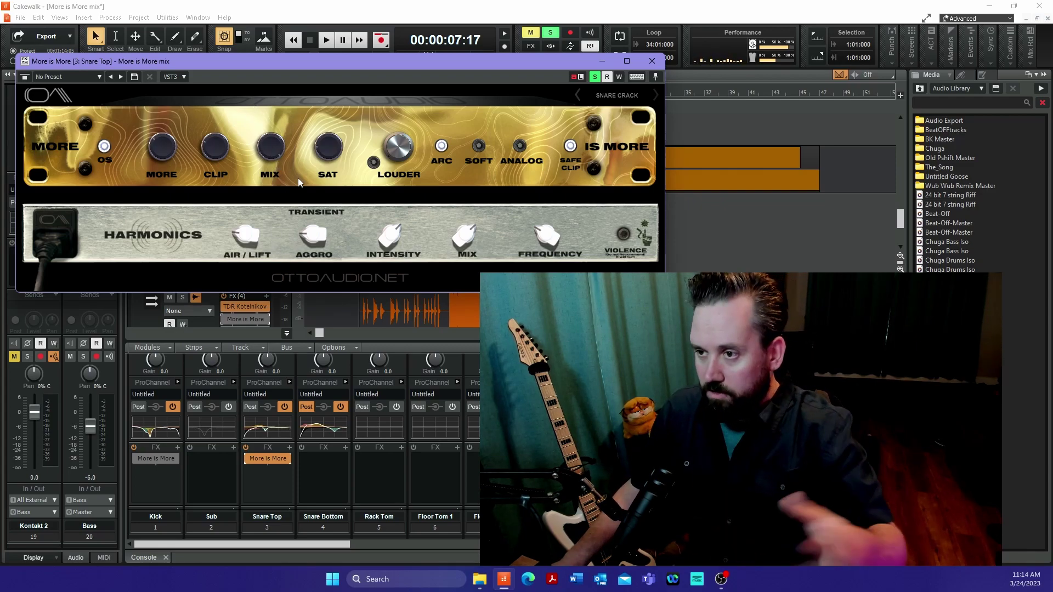
mouse_move(332, 160)
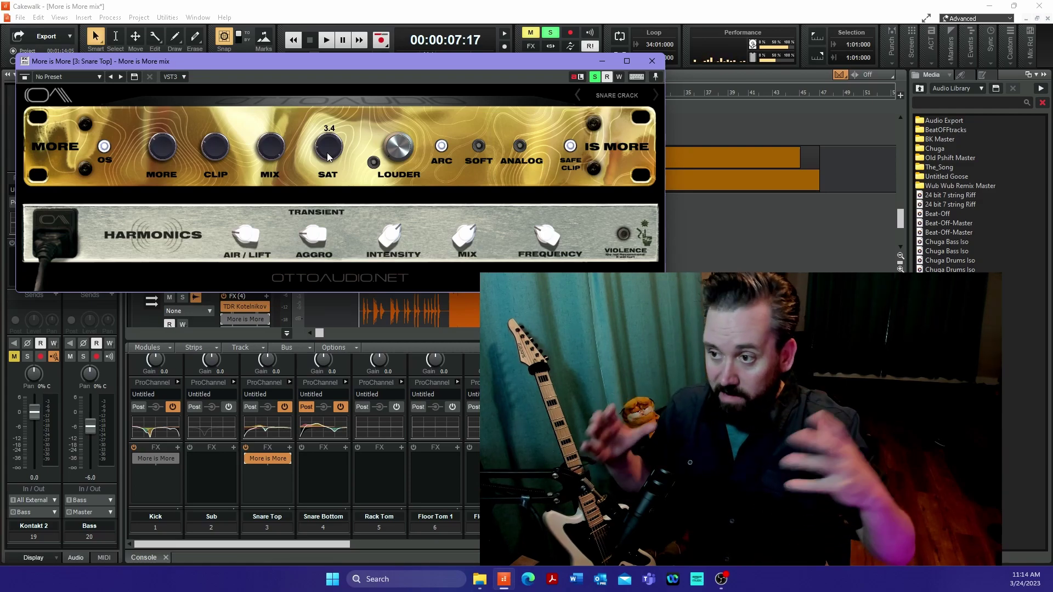
mouse_move(413, 160)
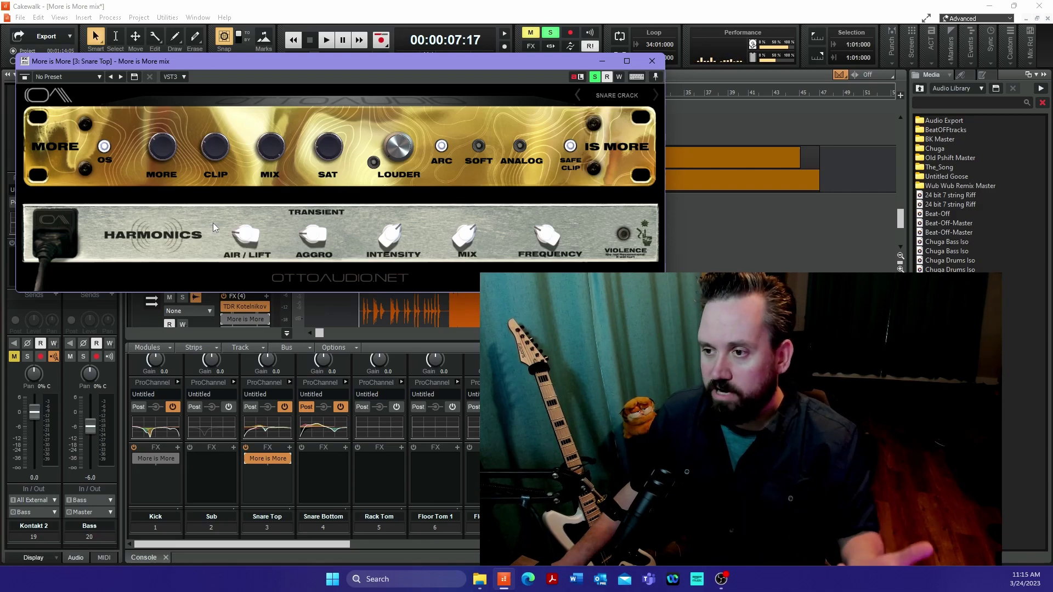
Check the transient Air/Lift and Intensity settings, sweeping Intensity down and back up.
mouse_move(247, 236)
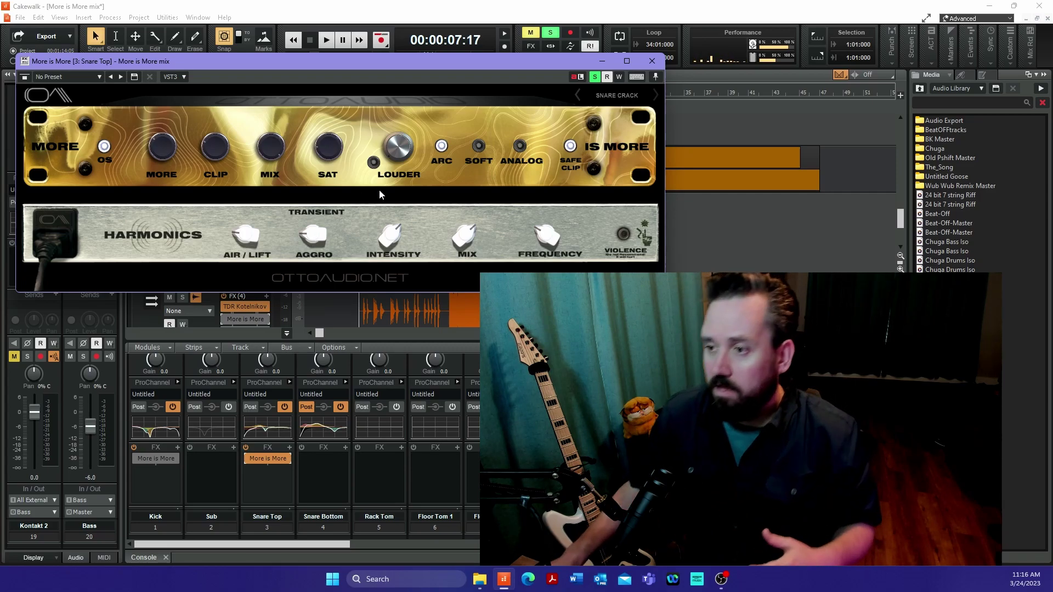
mouse_move(388, 239)
left_click_drag(388, 238, 386, 247)
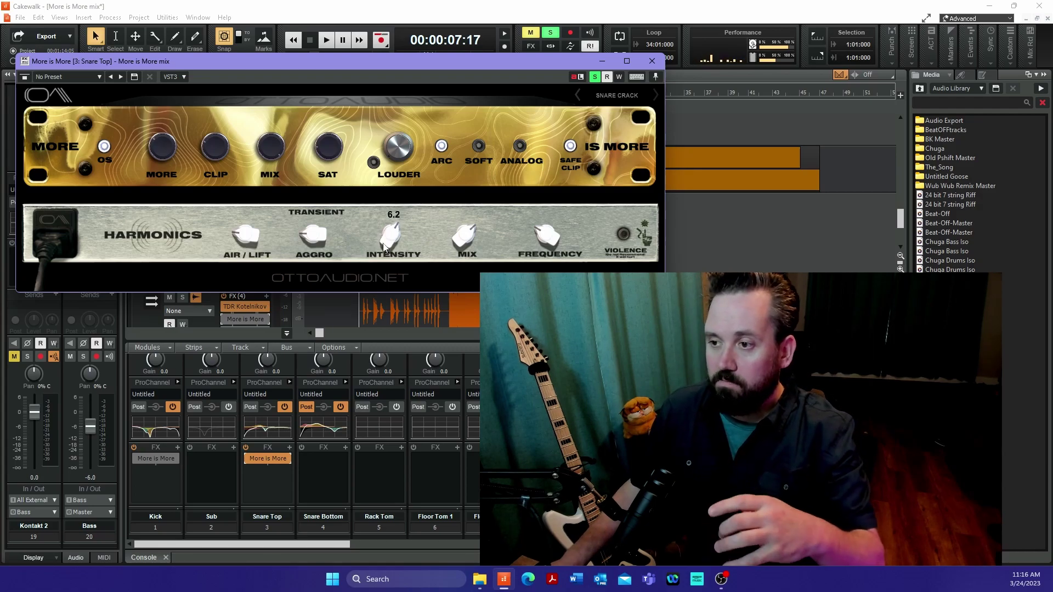
left_click_drag(383, 296, 396, 176)
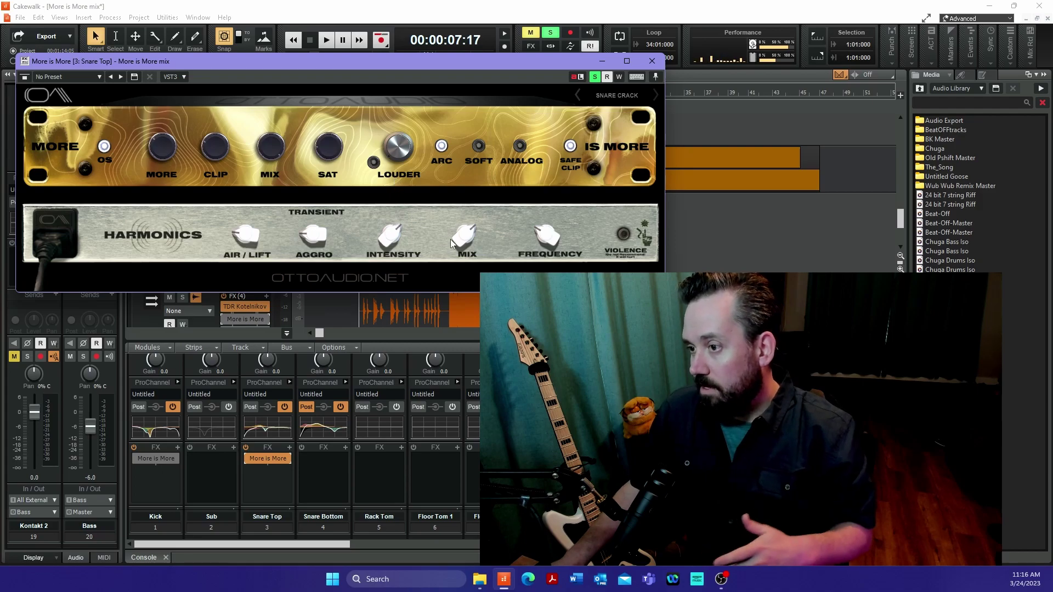
Lower the transient Mix slightly and raise the transient Frequency above 1140 Hz on the Harmonics unit.
left_click_drag(468, 237, 455, 271)
mouse_move(467, 250)
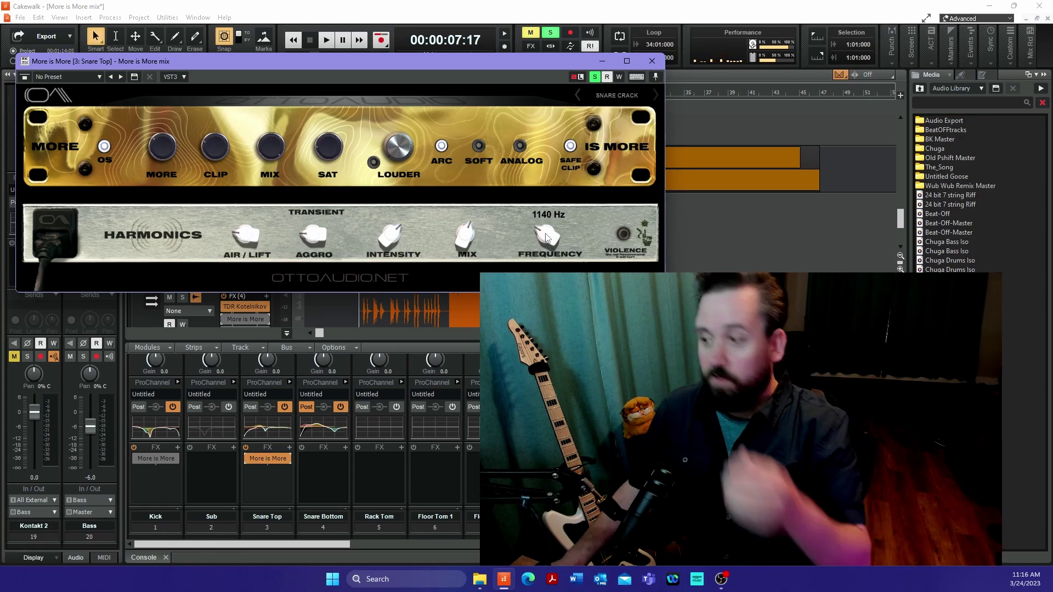
mouse_move(552, 245)
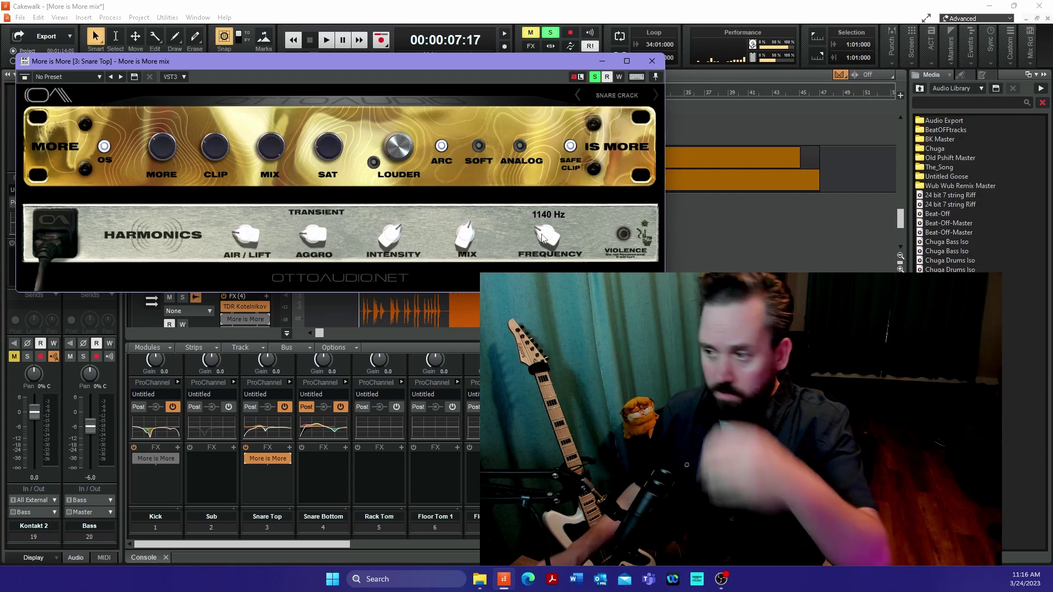
left_click_drag(542, 238, 541, 106)
mouse_move(536, 234)
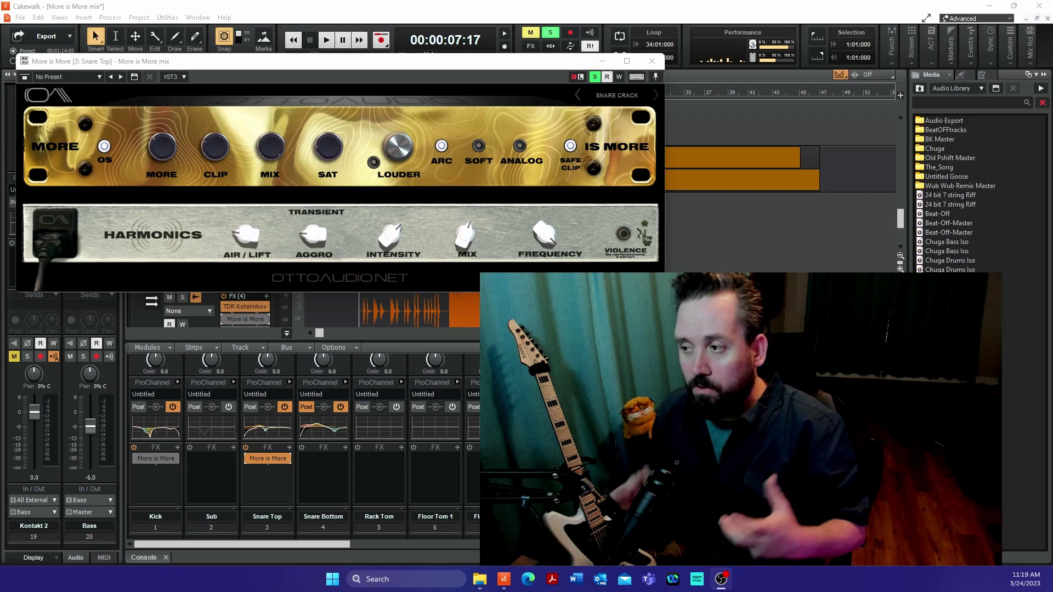
View the Guitars Main amp plug-in in a smaller, repositioned window instead of the Snare Top plug-in, and close it.
left_click(652, 61)
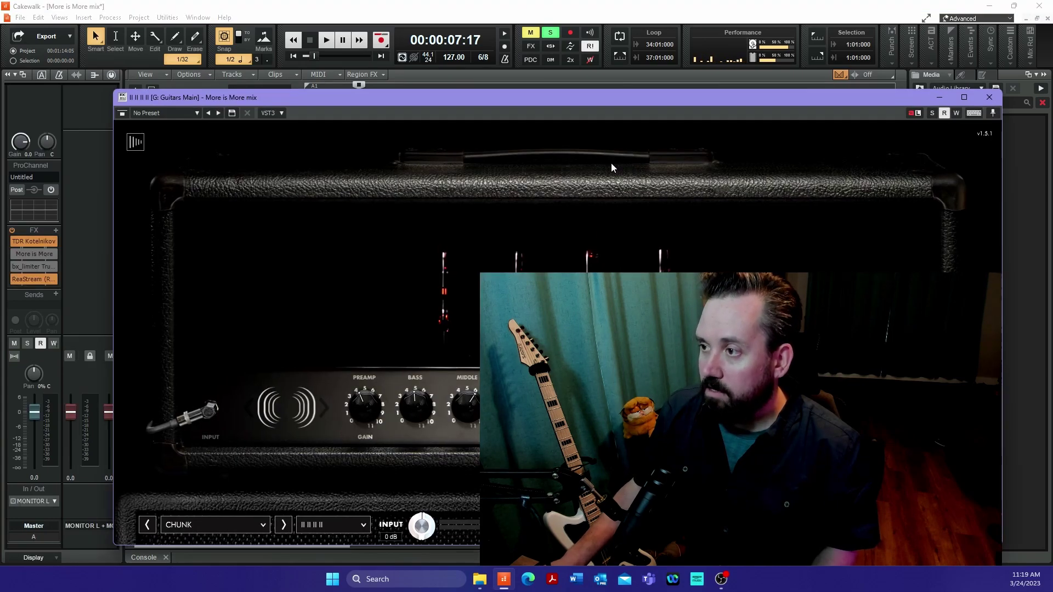
left_click_drag(649, 97, 557, 28)
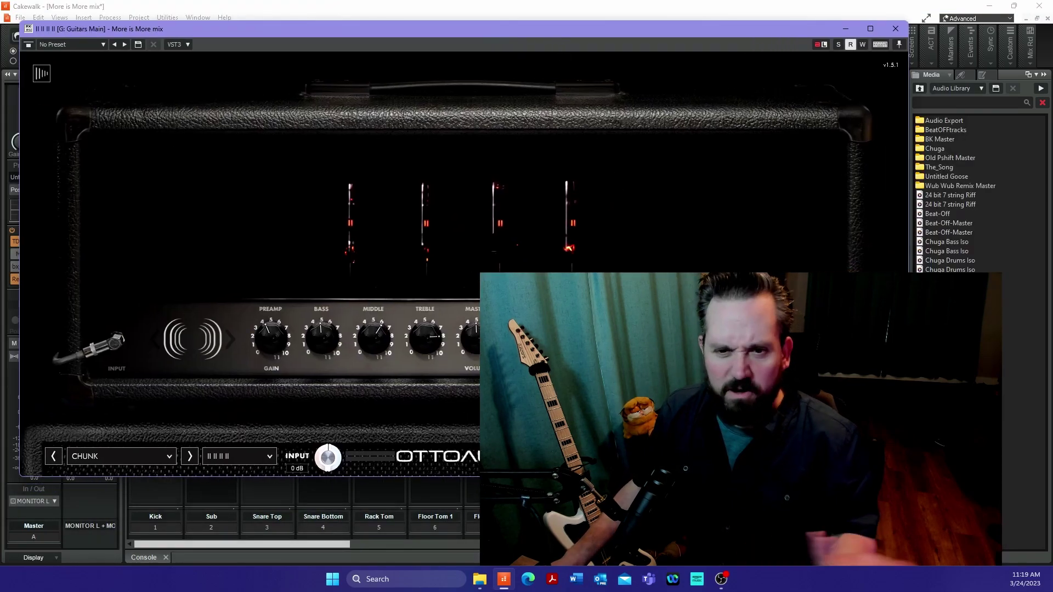
left_click_drag(908, 476, 628, 341)
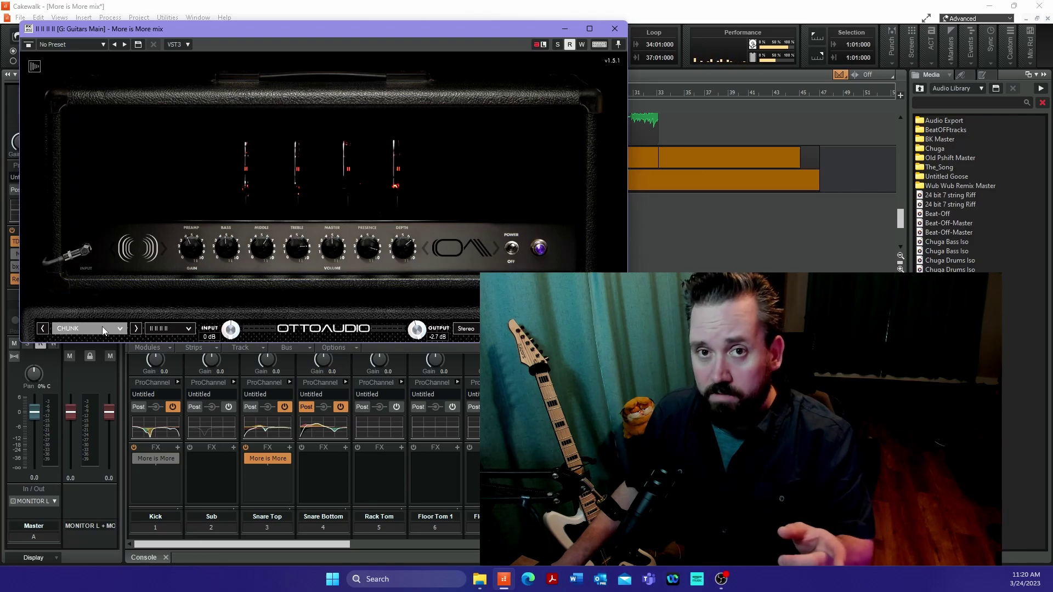
left_click(619, 35)
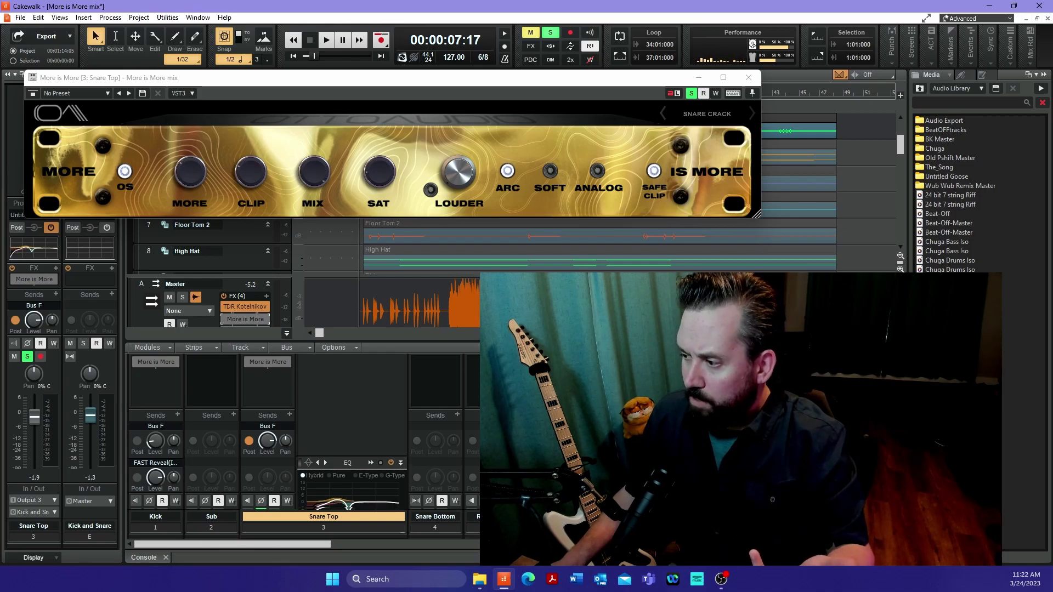
Play the soloed Snare Top track with More is More bypassed and stop playback.
scroll(304, 438, "down", 2)
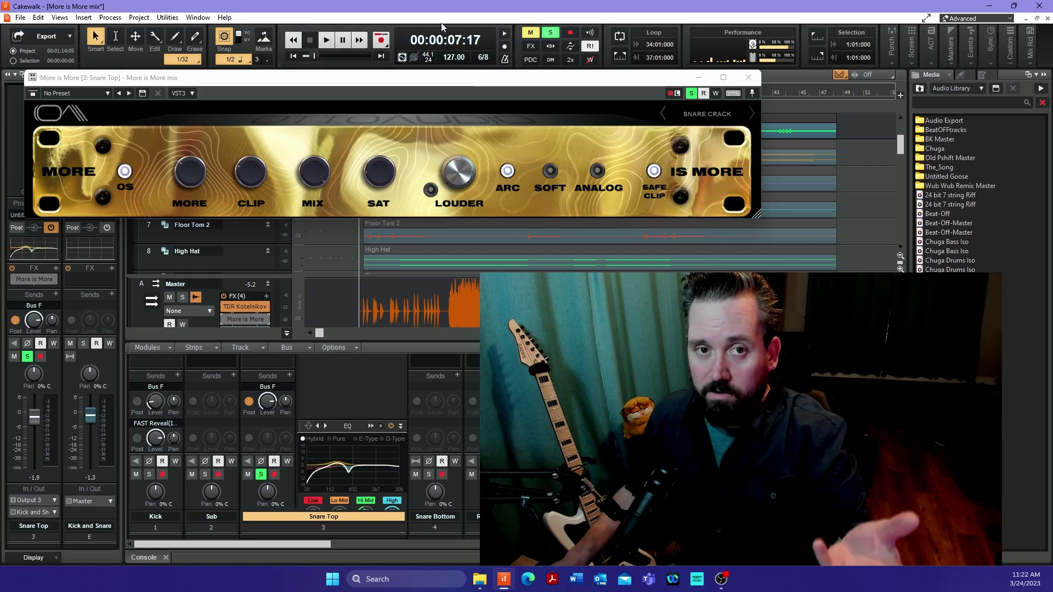
left_click(327, 41)
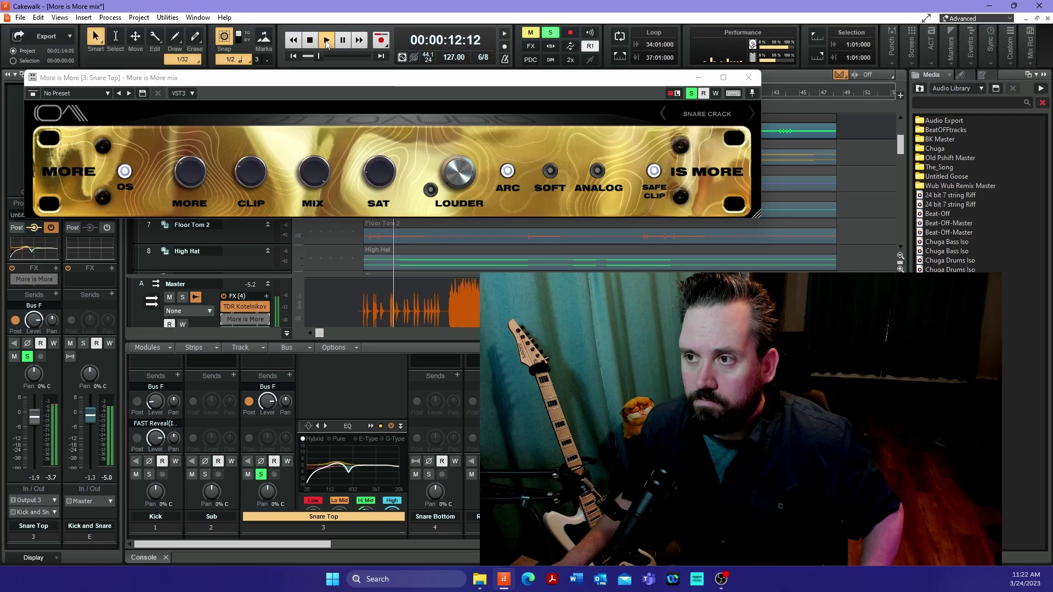
left_click(327, 41)
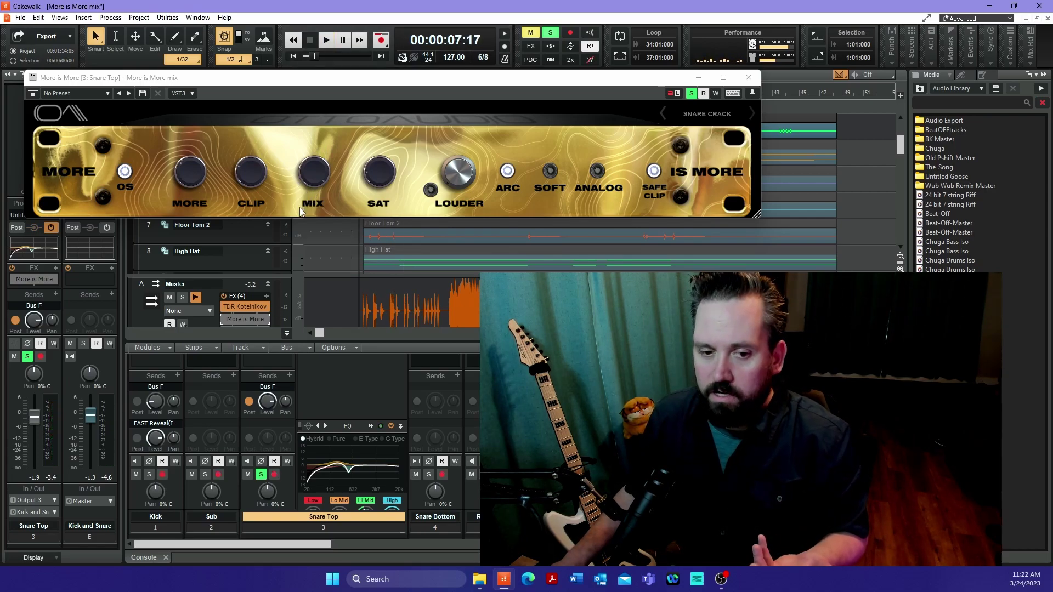
Try the Snare + Cymbal Sauce and Snare 57 Liven presets in More is More, returning to Snare Crack.
left_click(693, 117)
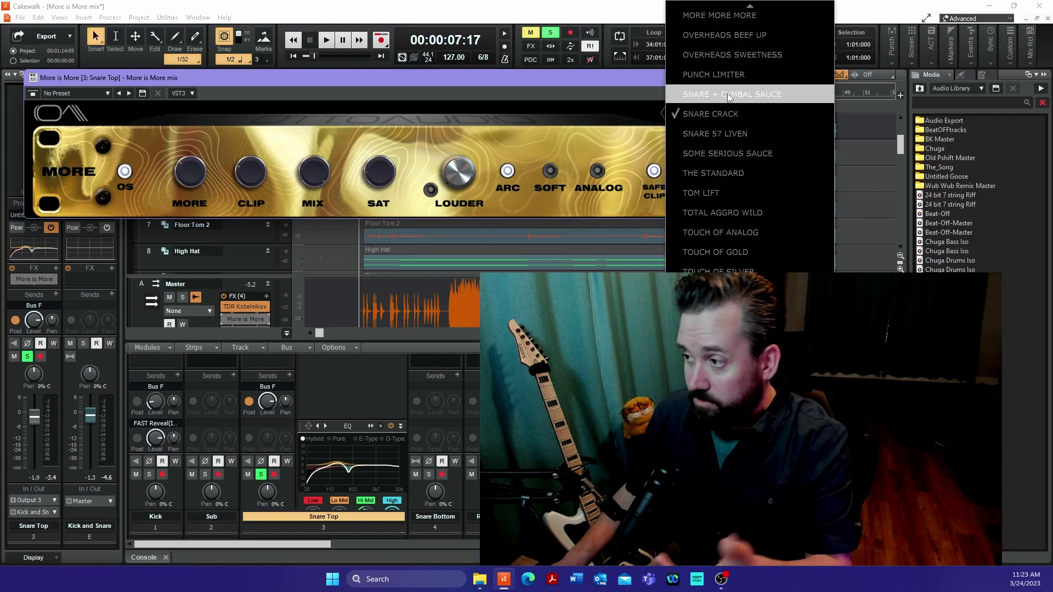
left_click(728, 97)
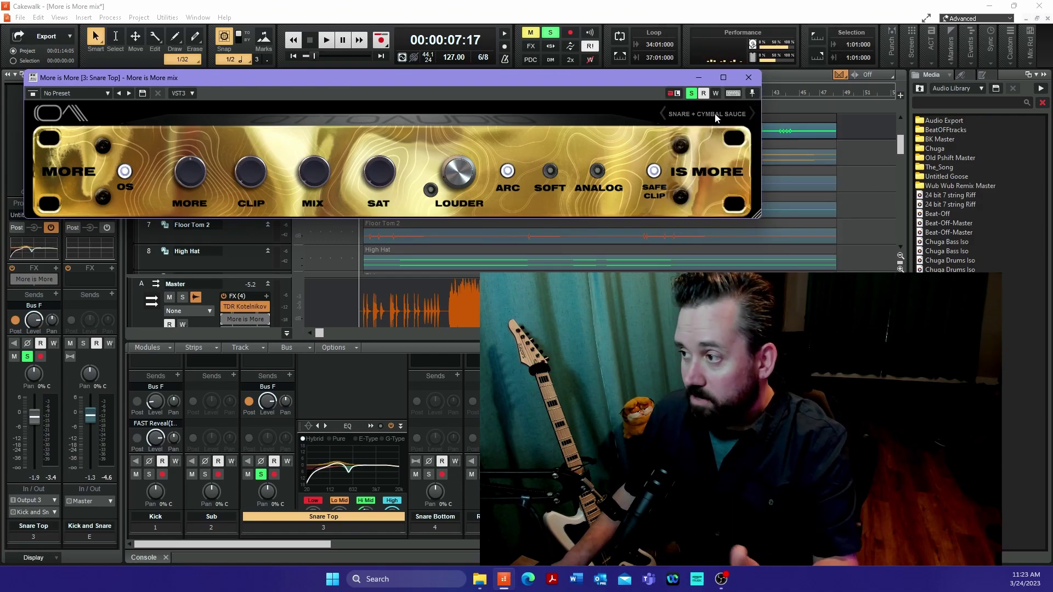
left_click(715, 113)
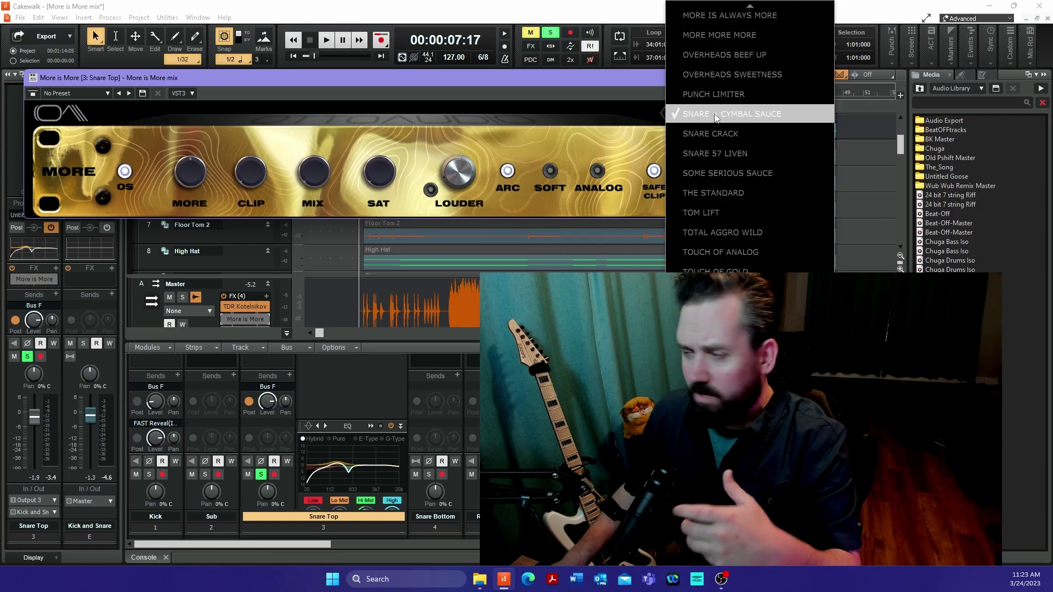
left_click(715, 134)
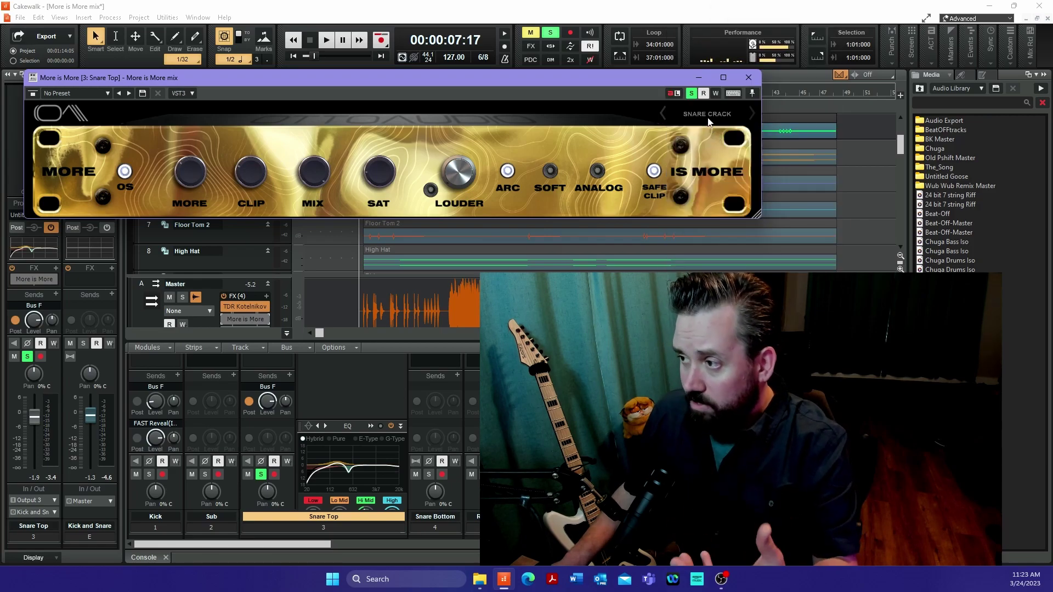
left_click(709, 114)
left_click(713, 132)
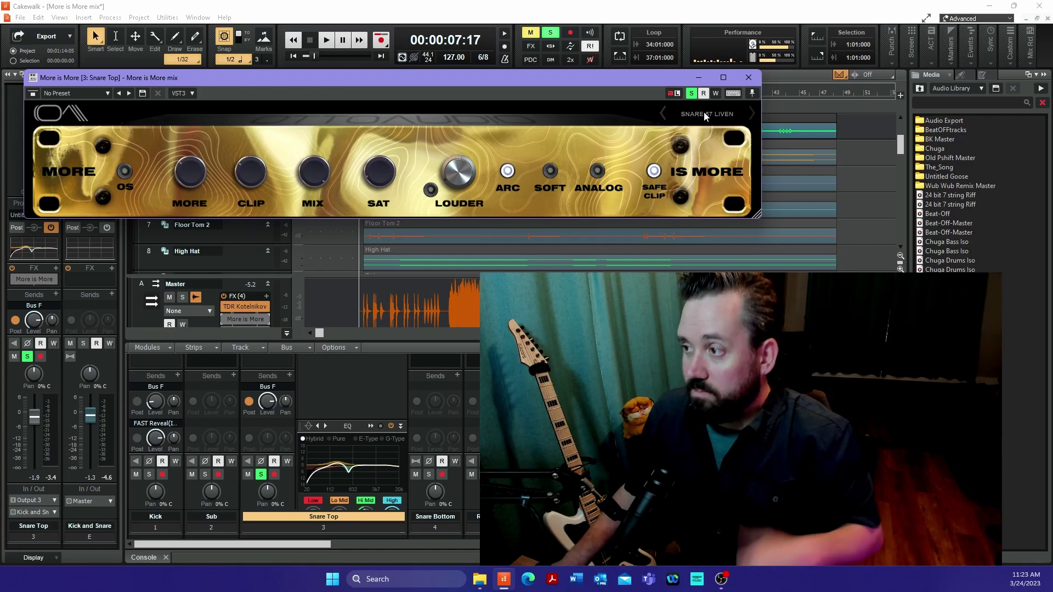
left_click(703, 112)
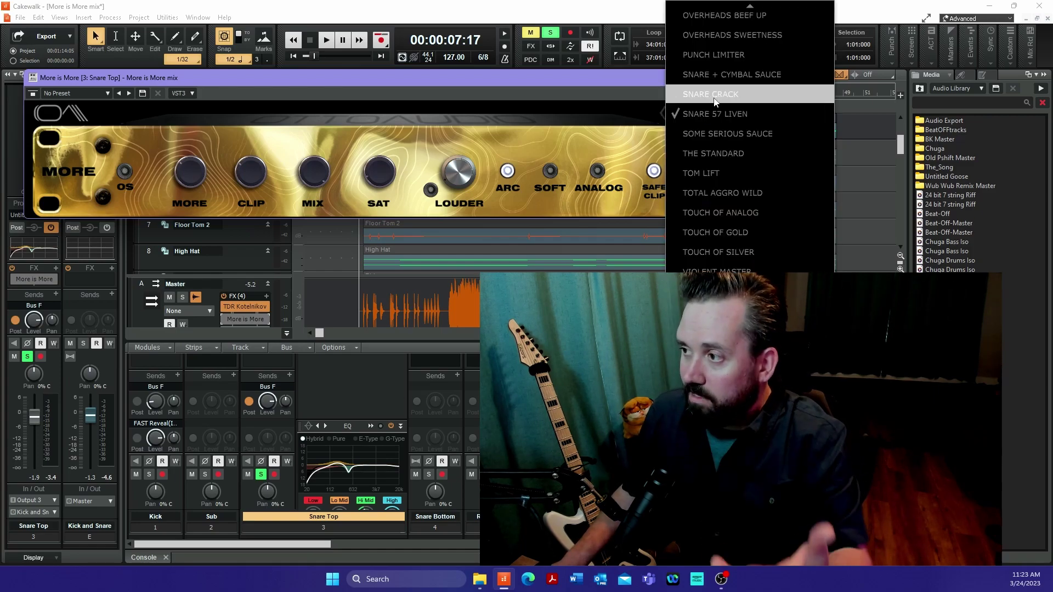
left_click(710, 92)
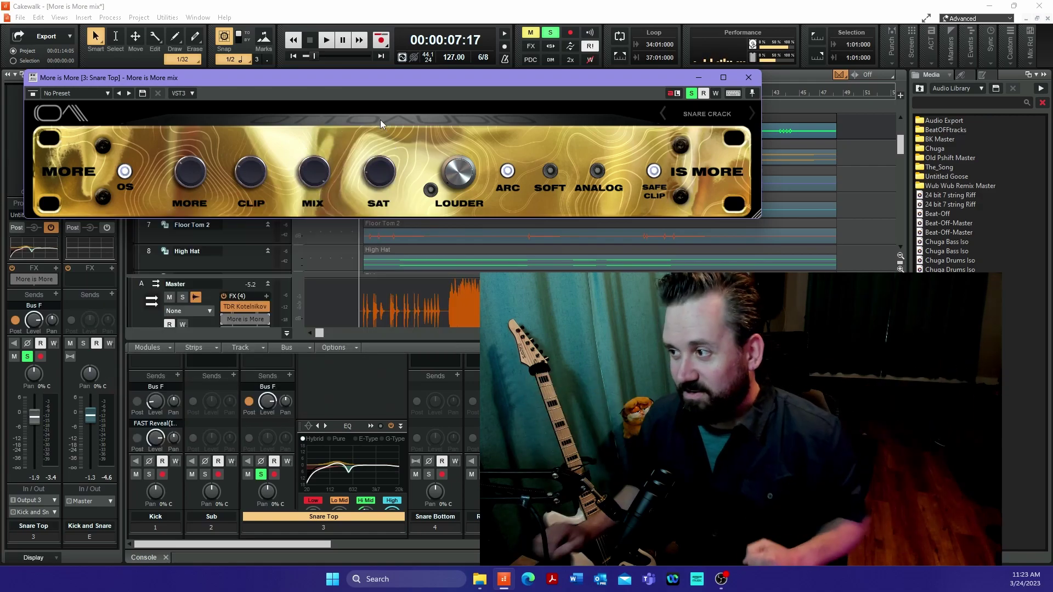
Audition Snare Top with the Snare Crack preset loaded and stop playback.
left_click(331, 43)
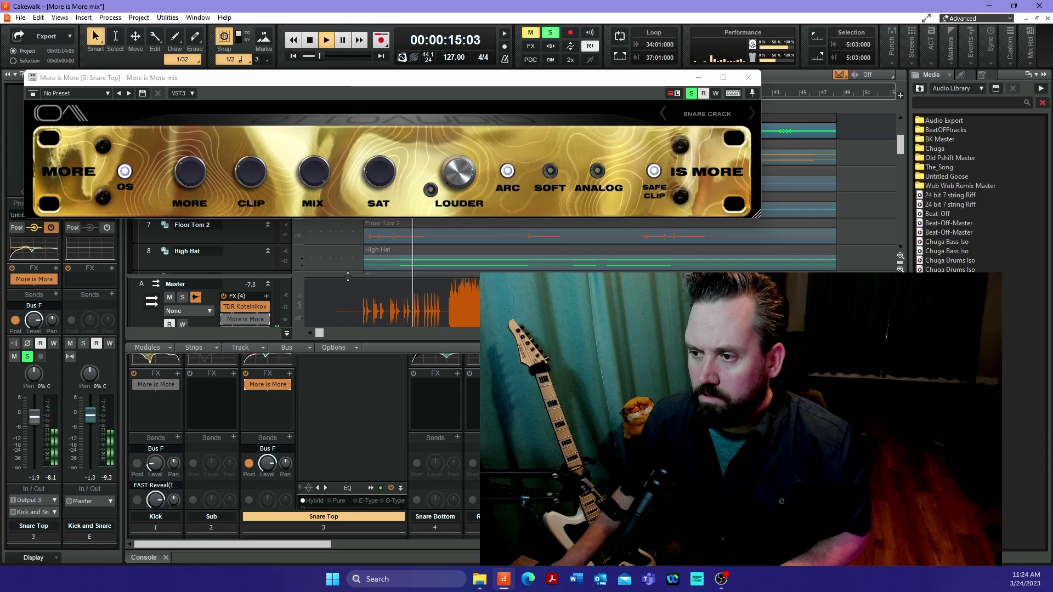
key("space")
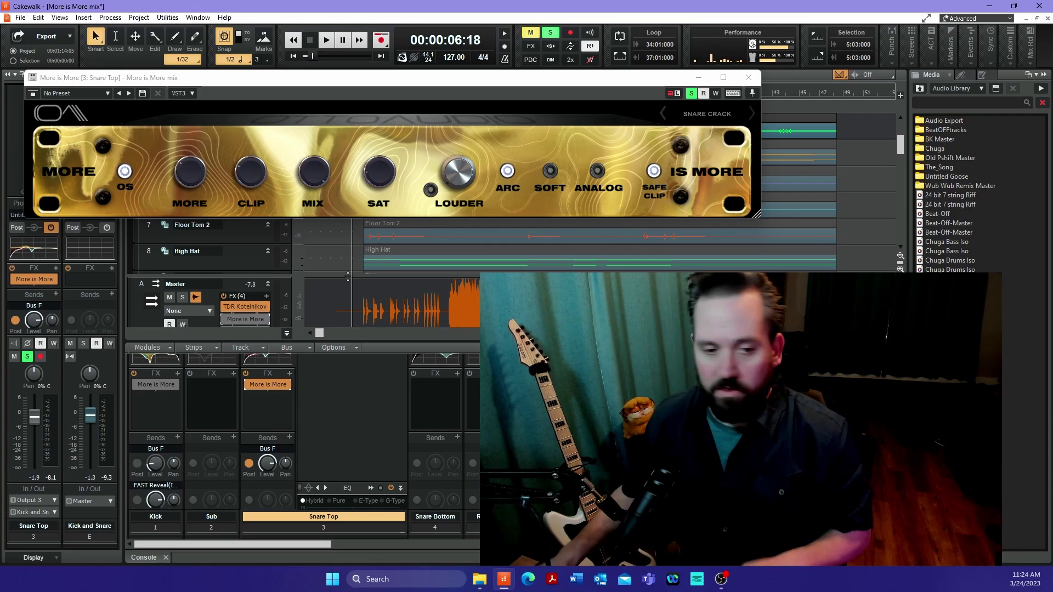
Solo the Snare Bottom track and play it together with Snare Top.
scroll(422, 492, "down", 2)
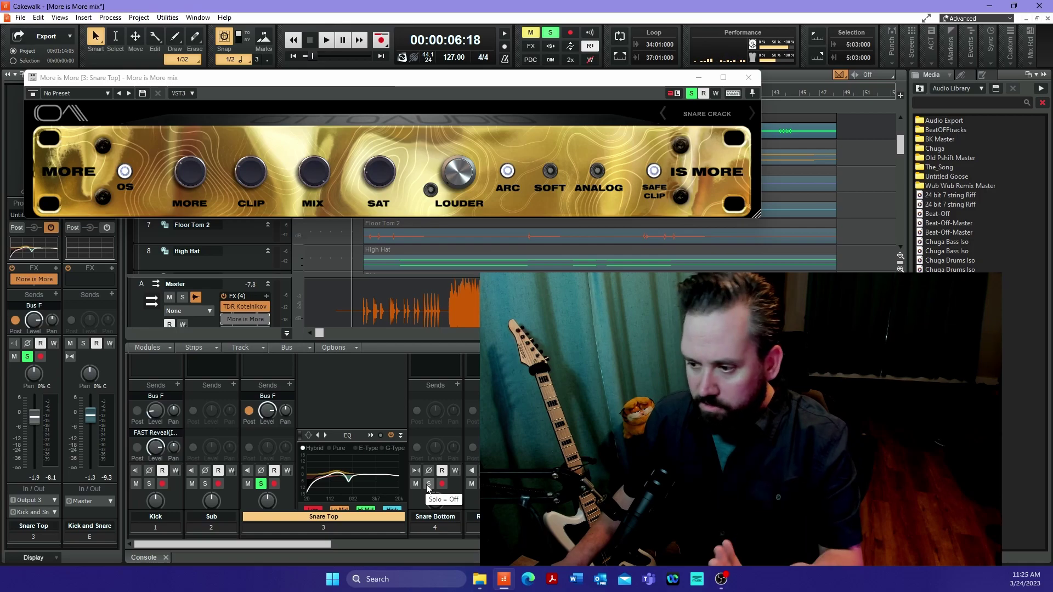
left_click(428, 484)
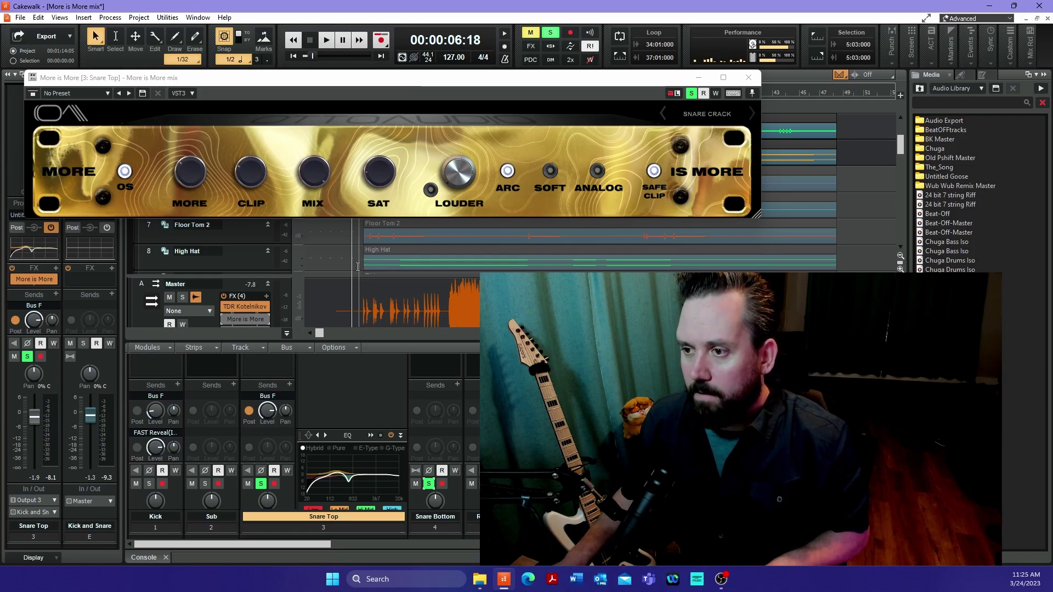
key("space")
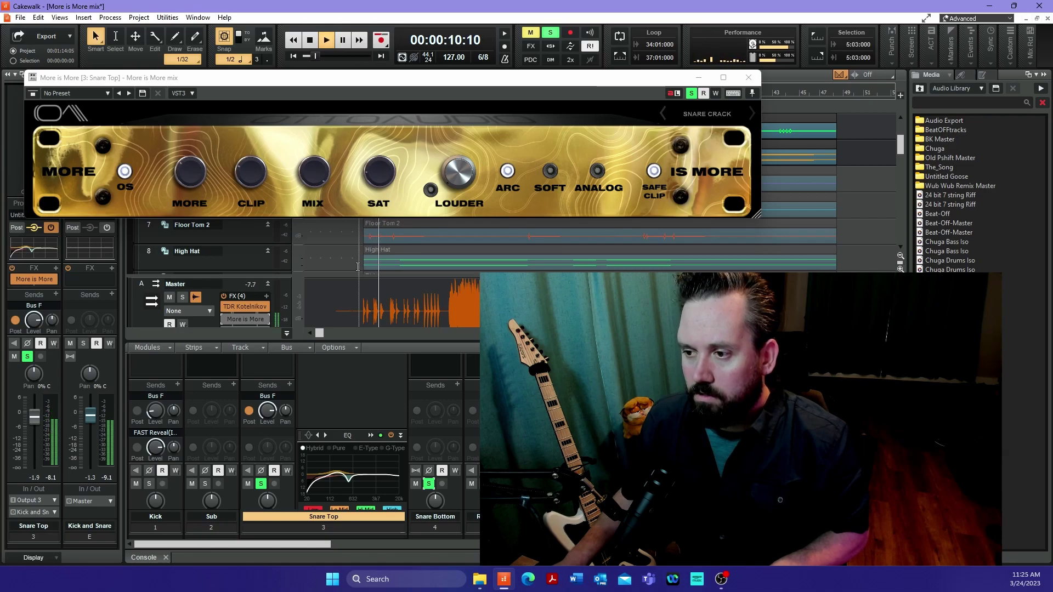
key("space")
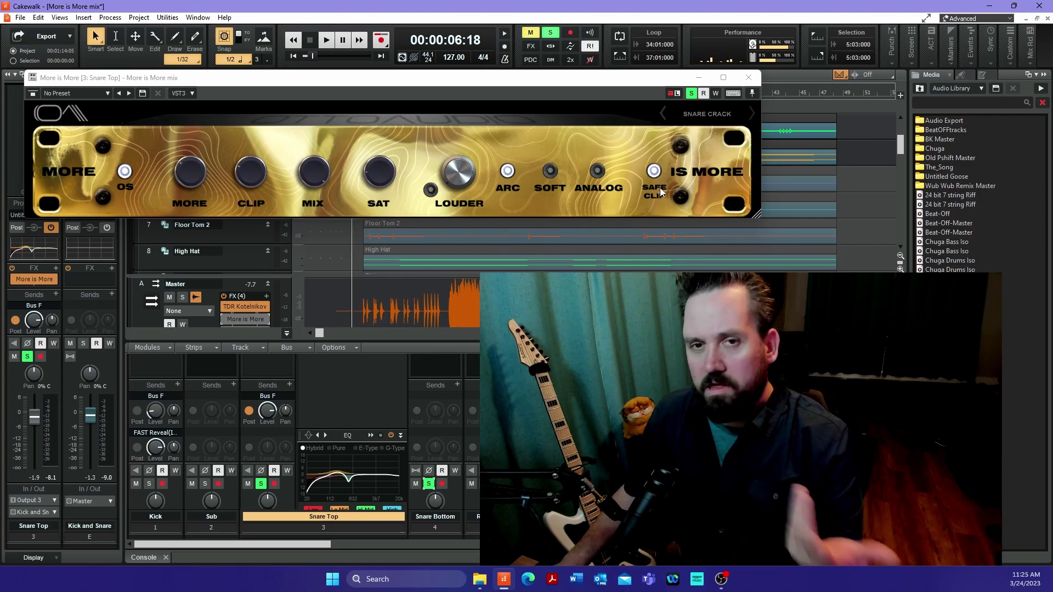
Turn off Safe Clip in the Snare Top More is More plug-in and audition both snare tracks.
left_click(654, 173)
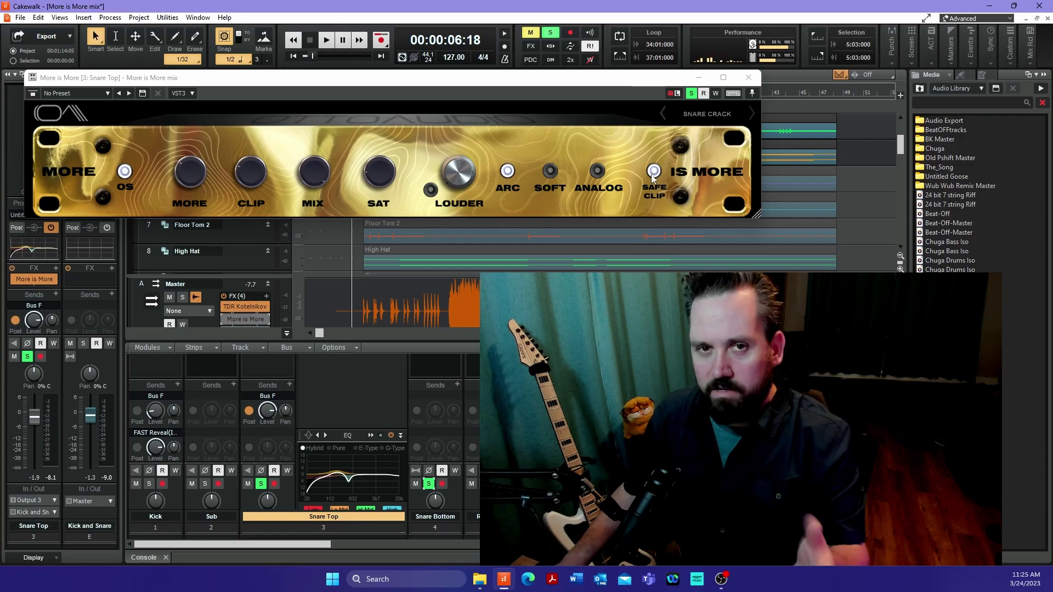
left_click(653, 174)
key("space")
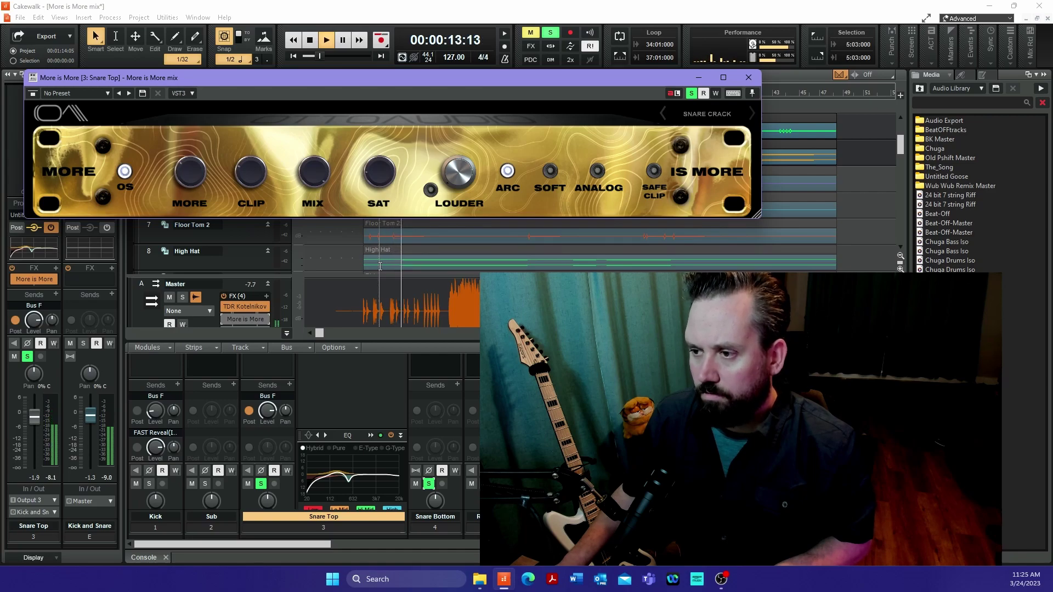
key("space")
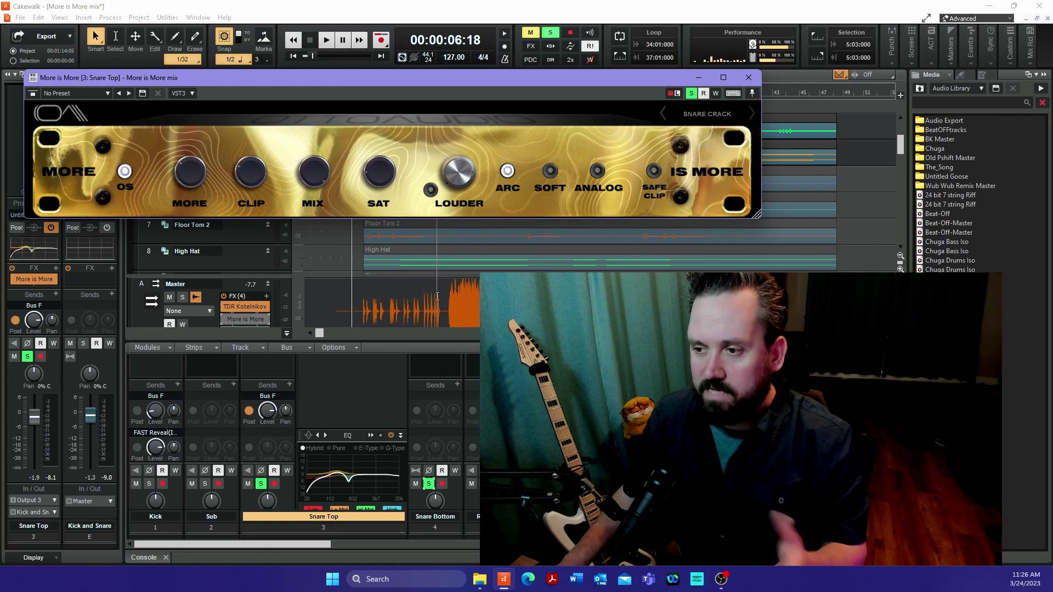
scroll(291, 389, "up", 1)
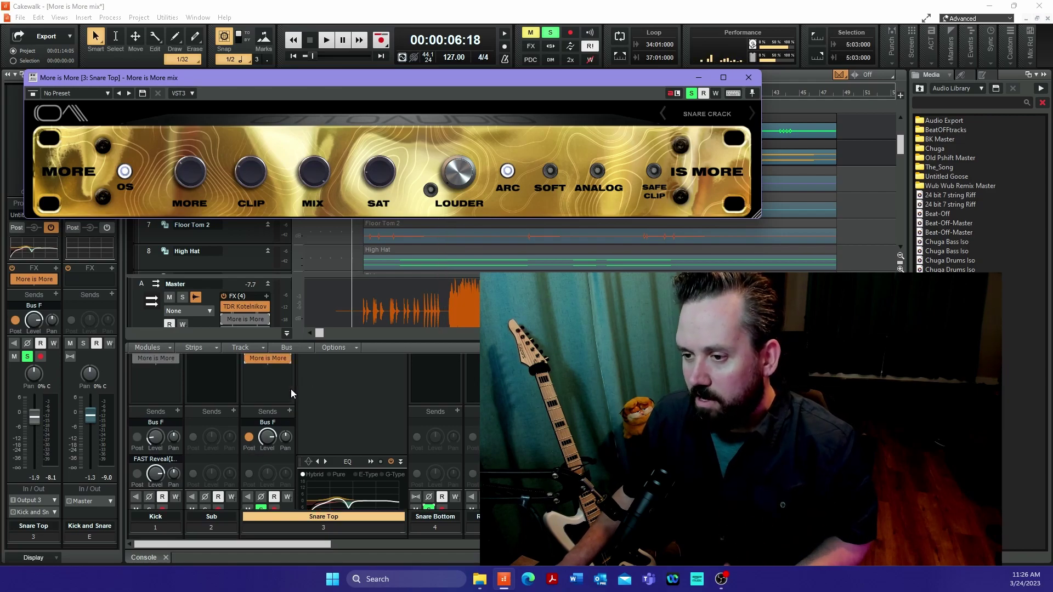
Compare the soloed snare tracks with the Snare Top More is More plug-in bypassed and enabled during playback.
left_click(249, 360)
left_click(367, 298)
key("space")
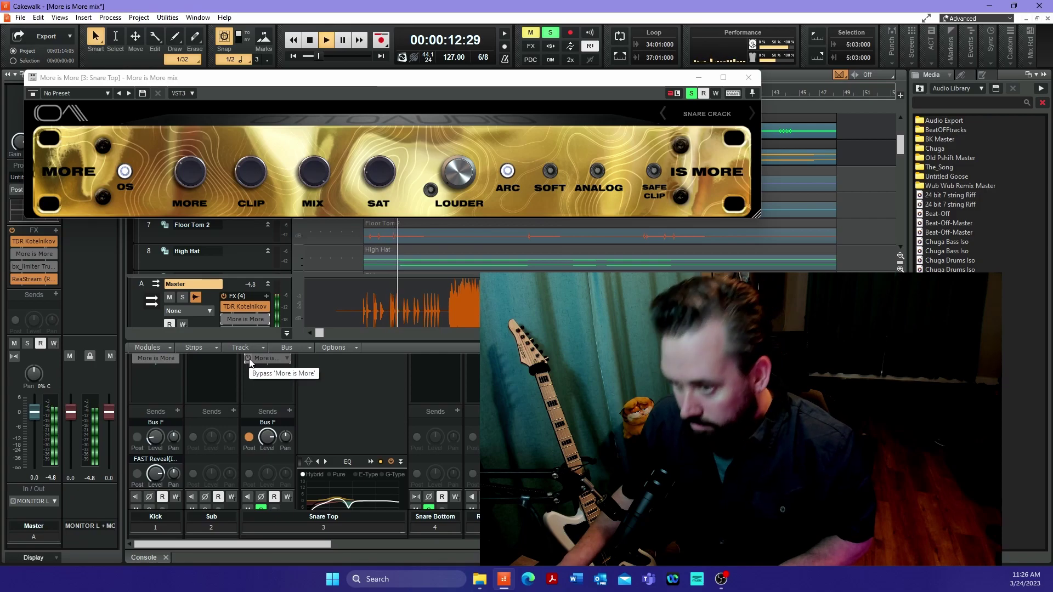
left_click(250, 360)
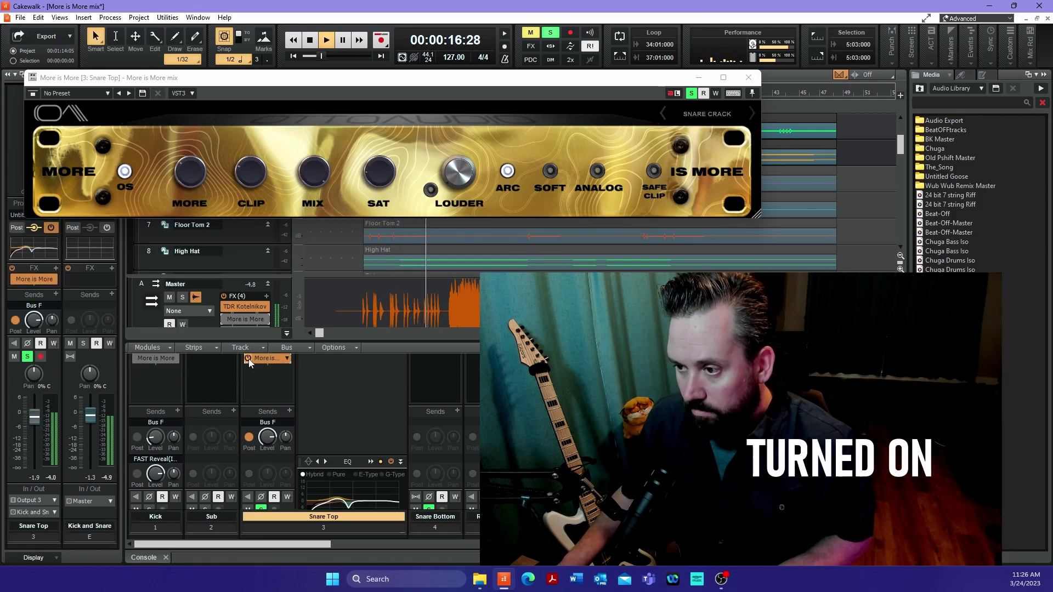
left_click(249, 359)
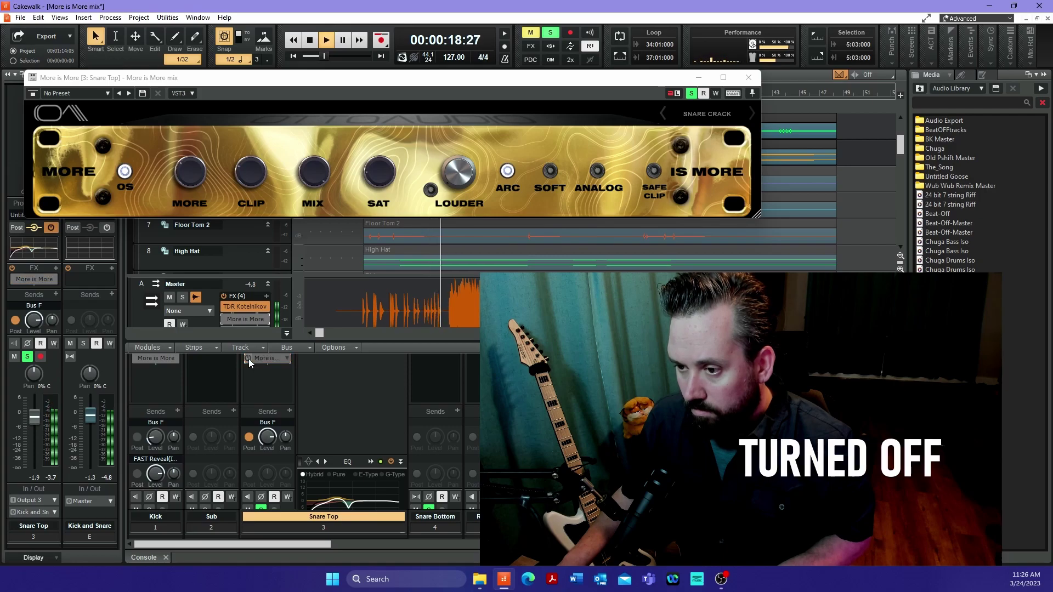
left_click(250, 360)
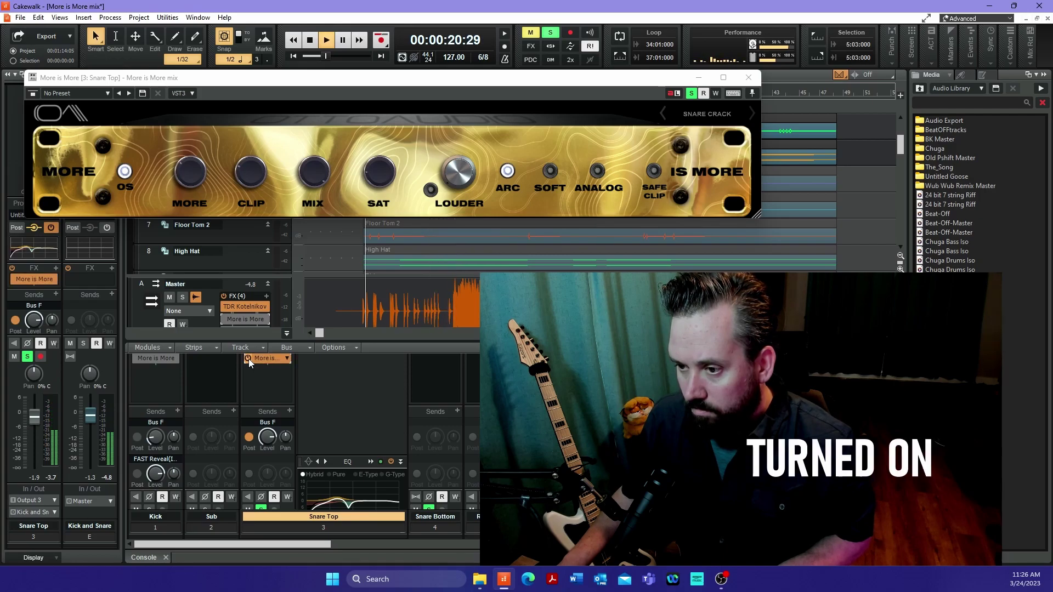
key("space")
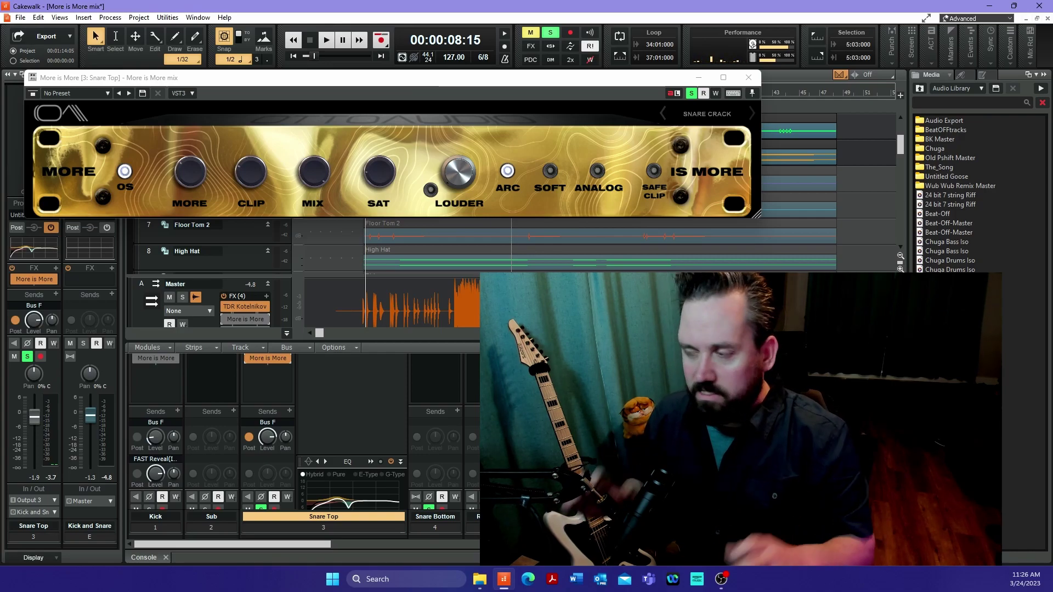
Unsolo the snare tracks and compare the full mix with More is More on Snare Top bypassed and enabled.
left_click(261, 508)
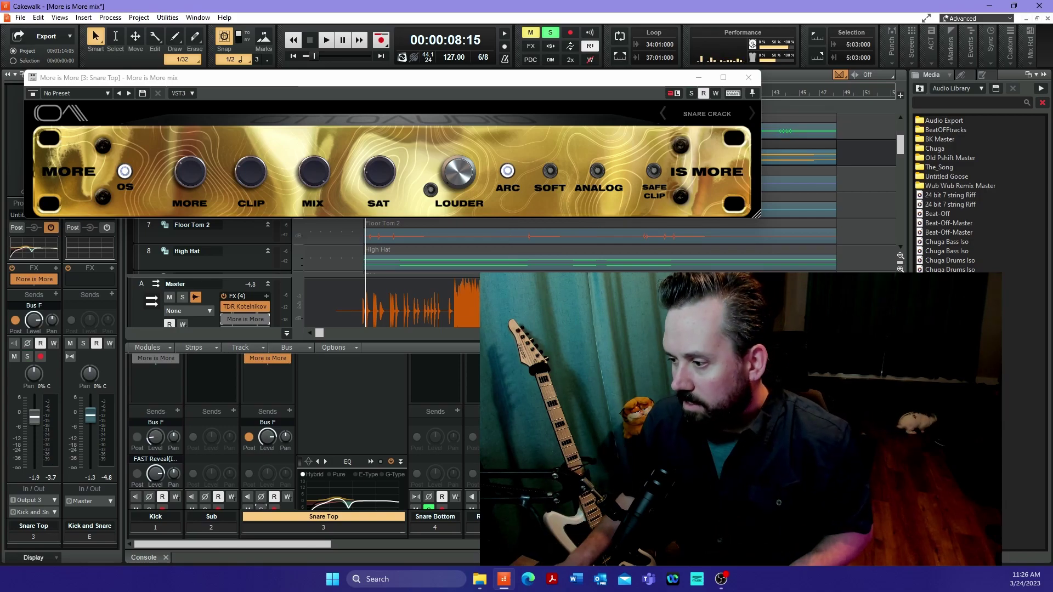
left_click(193, 284)
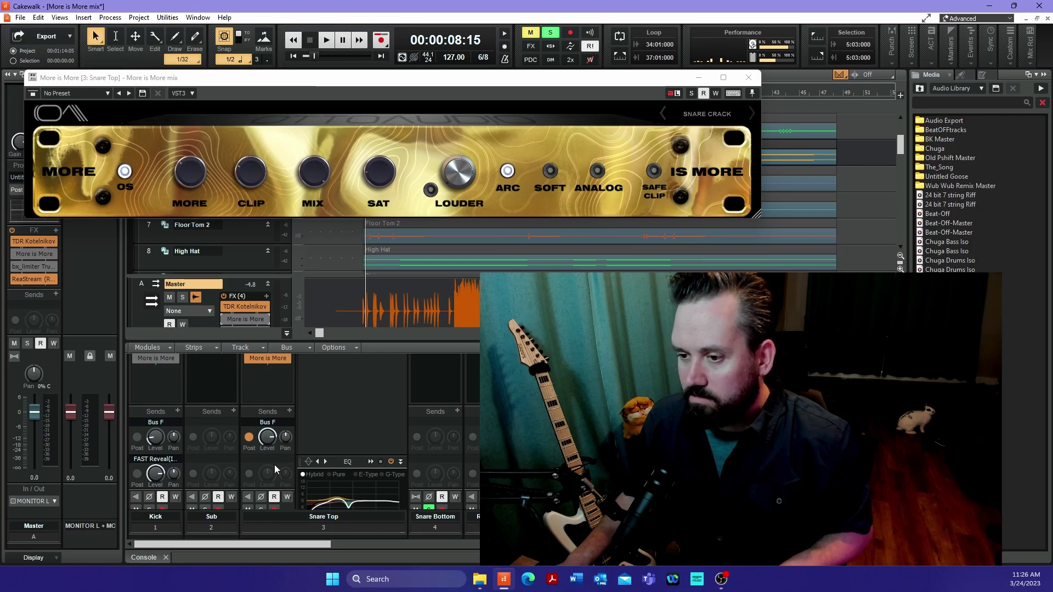
left_click(248, 358)
key("space")
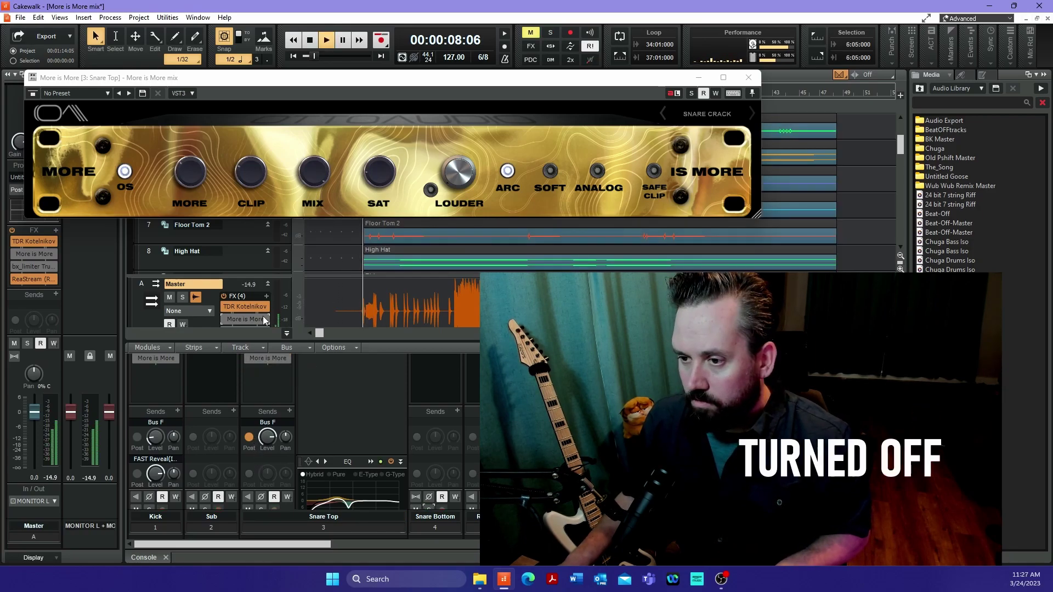
mouse_move(225, 311)
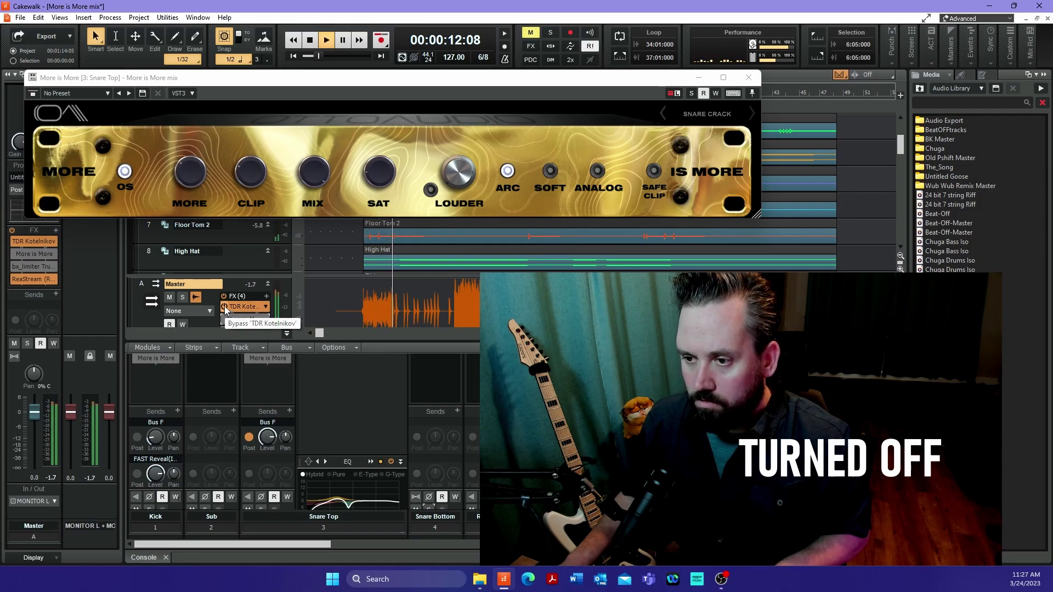
mouse_move(252, 358)
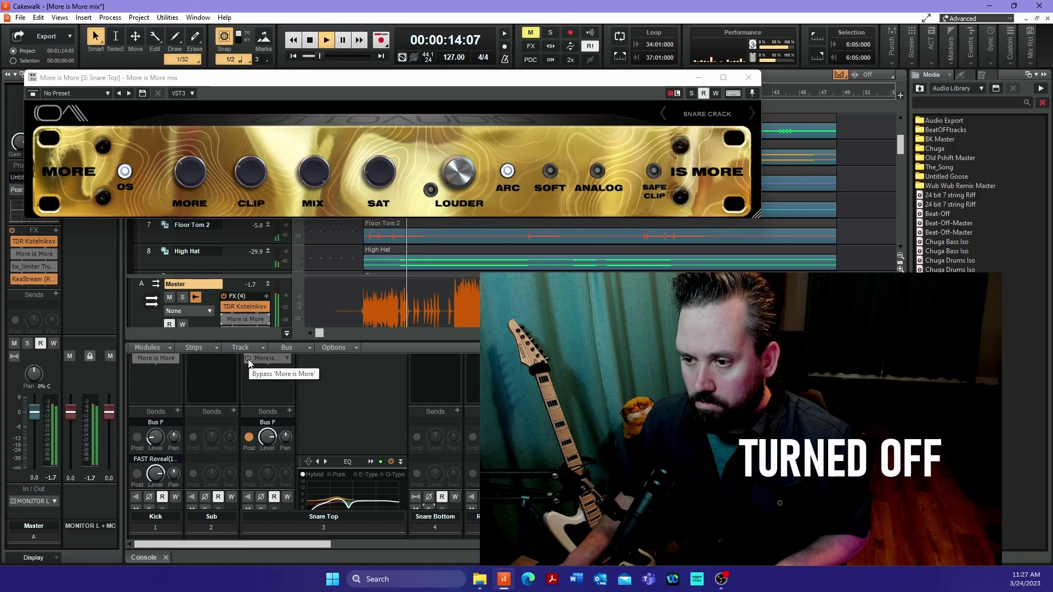
left_click(248, 358)
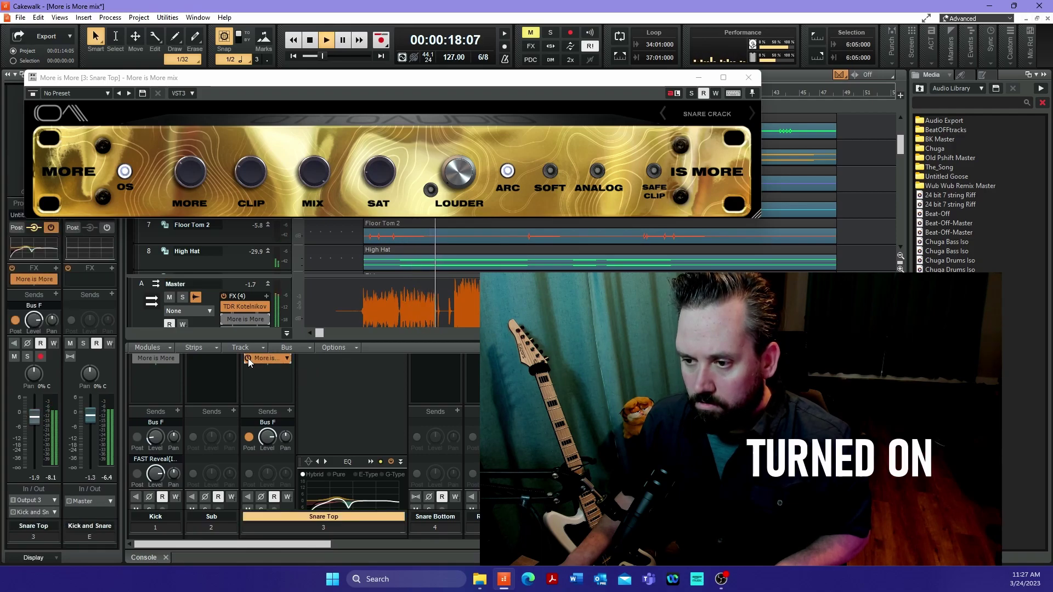
left_click(248, 358)
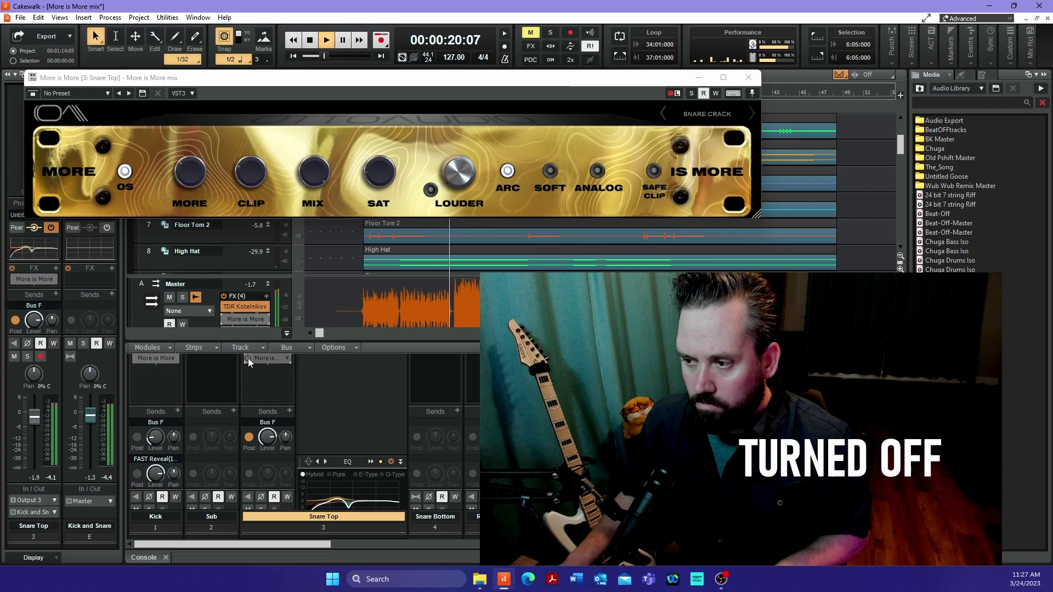
left_click(248, 358)
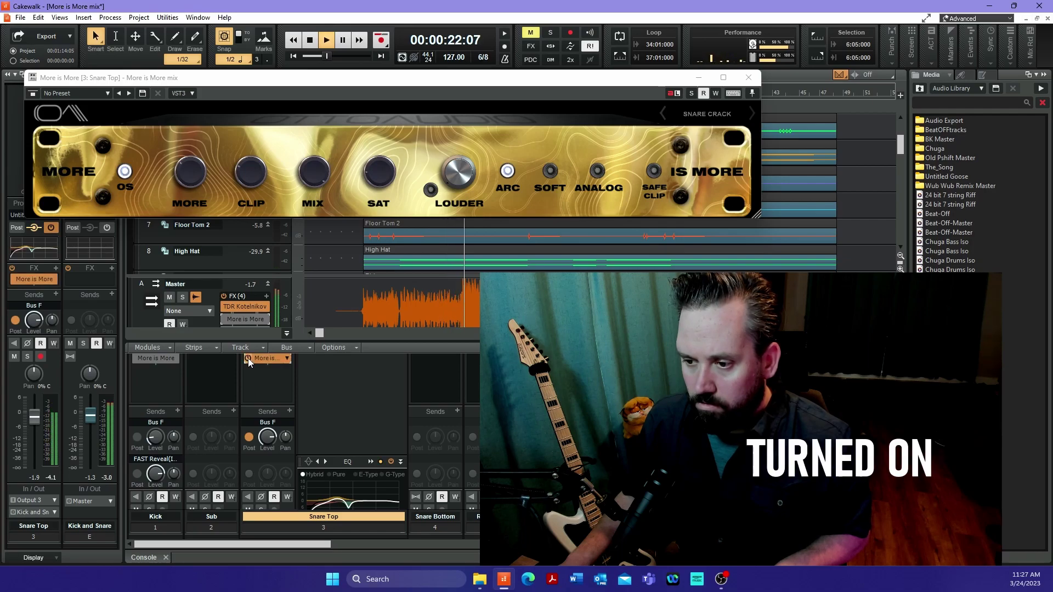
key("space")
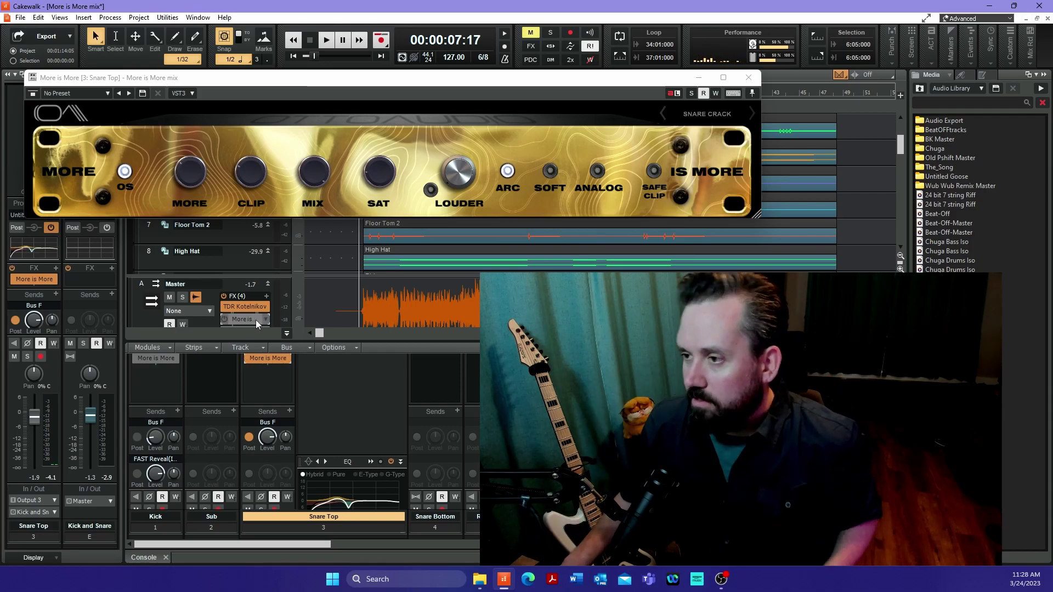
Solo Snare Top again and load the Some Serious Sauce preset in its More is More plug-in, making the plug-in window smaller.
left_click(260, 509)
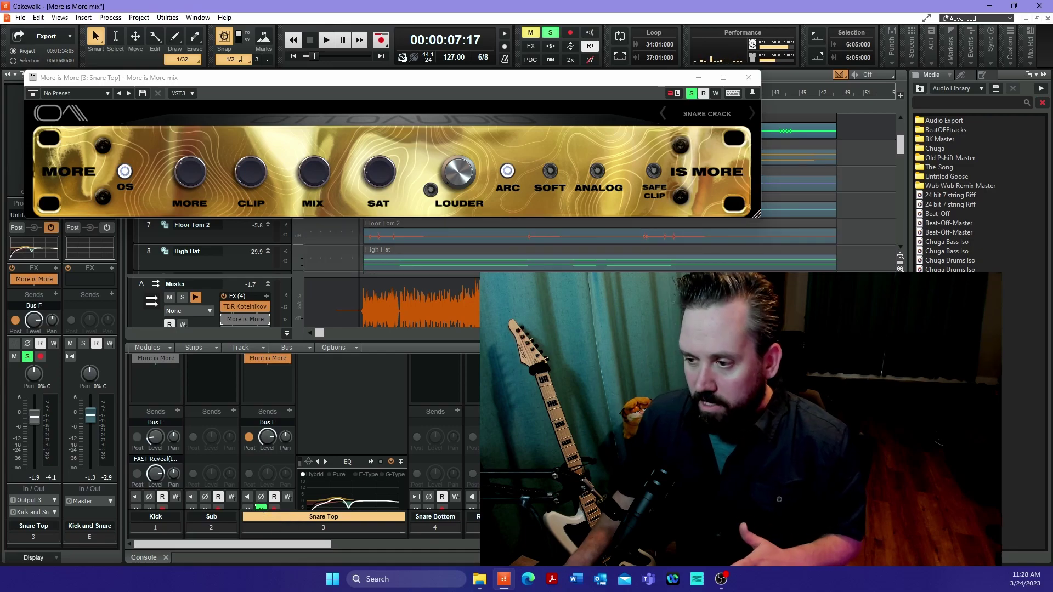
left_click(751, 113)
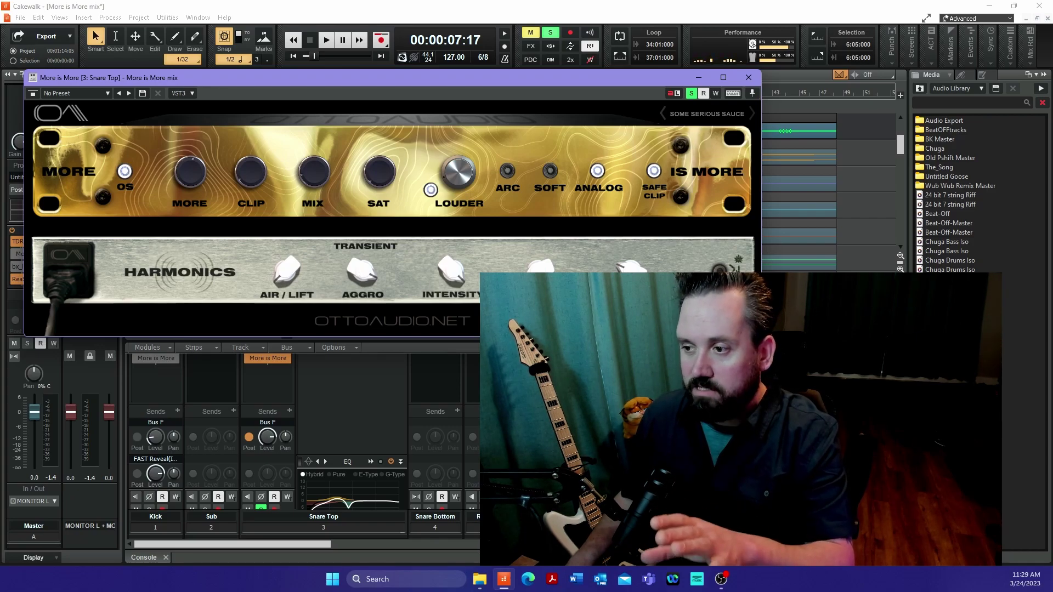
left_click_drag(754, 332, 708, 321)
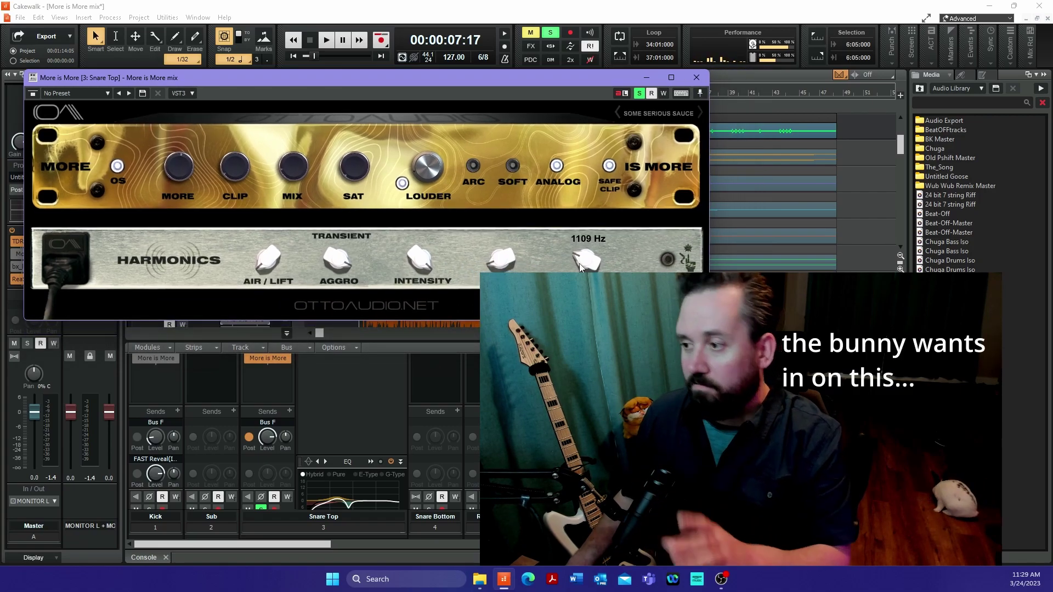
Turn off Safe Clip for the Some Serious Sauce preset and move the plug-in window clear of the Master track.
mouse_move(422, 172)
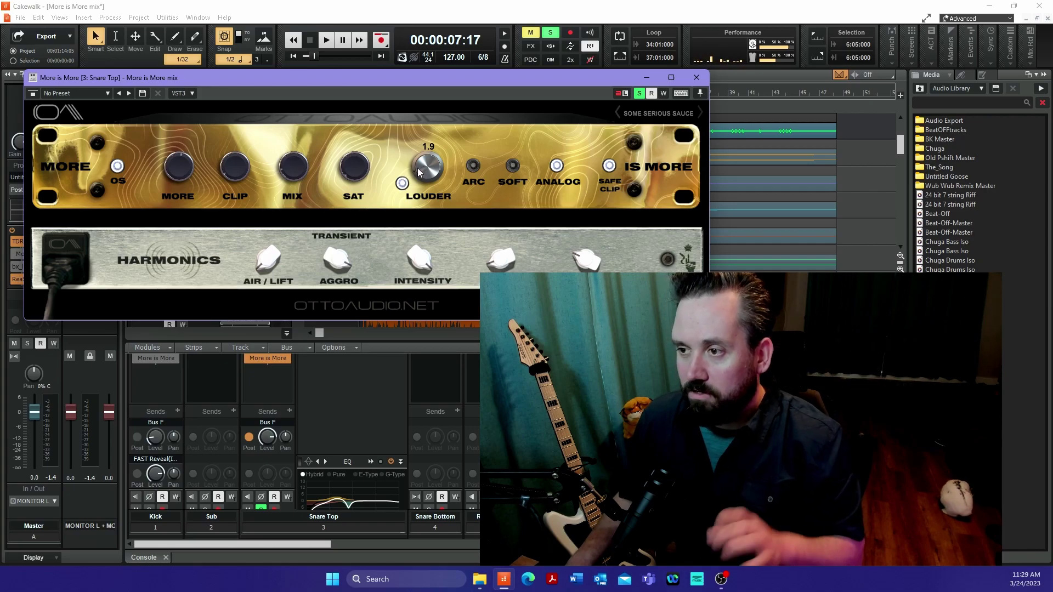
left_click(610, 168)
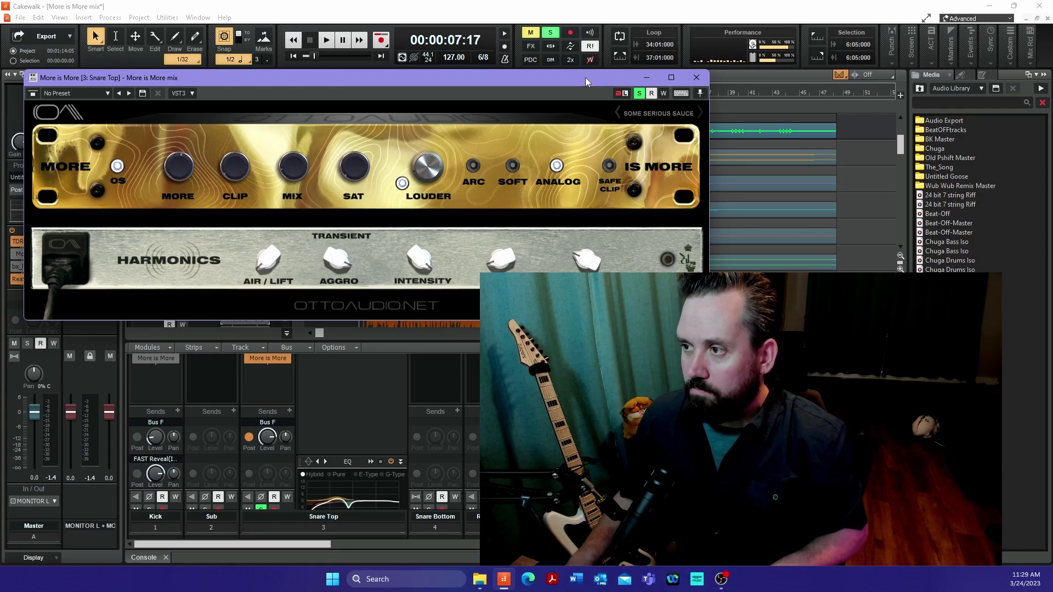
left_click_drag(574, 80, 568, 42)
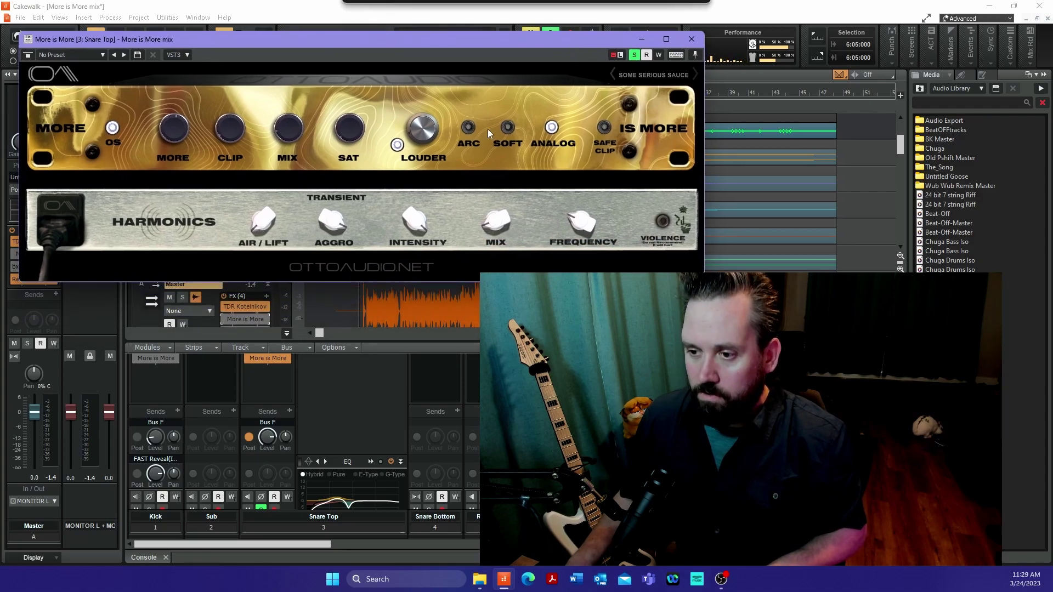
Audition the soloed snare with Some Serious Sauce bypassed and enabled, restarting playback from measure 6 for a second comparison.
left_click(249, 357)
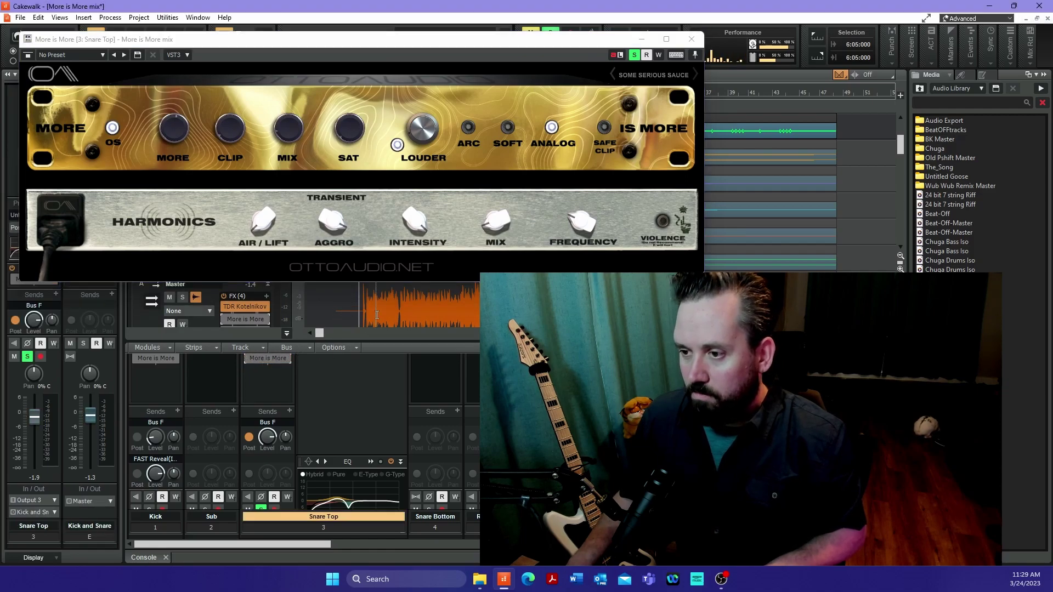
key("space")
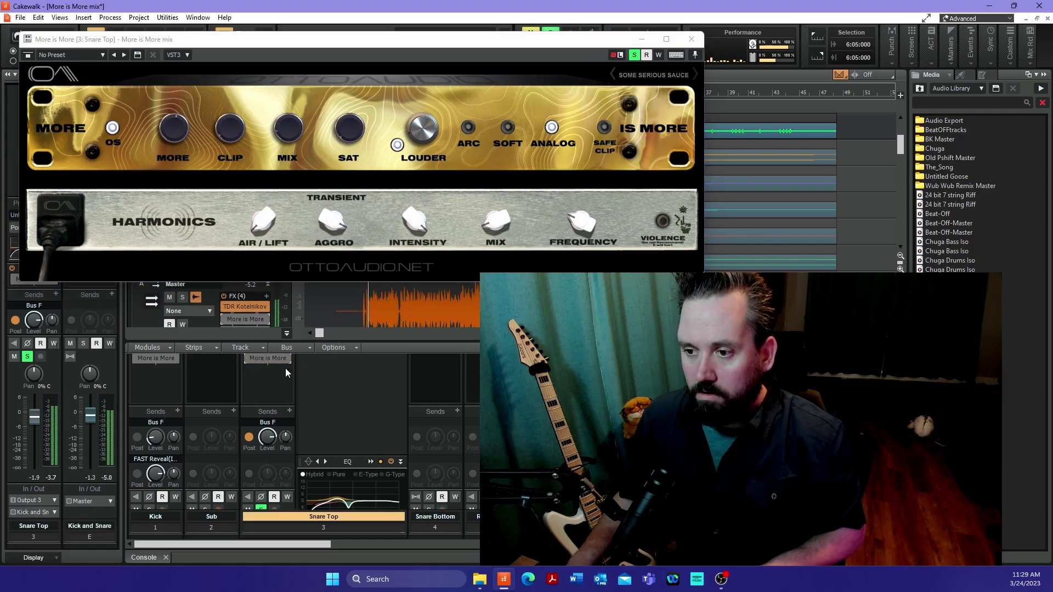
left_click(268, 358)
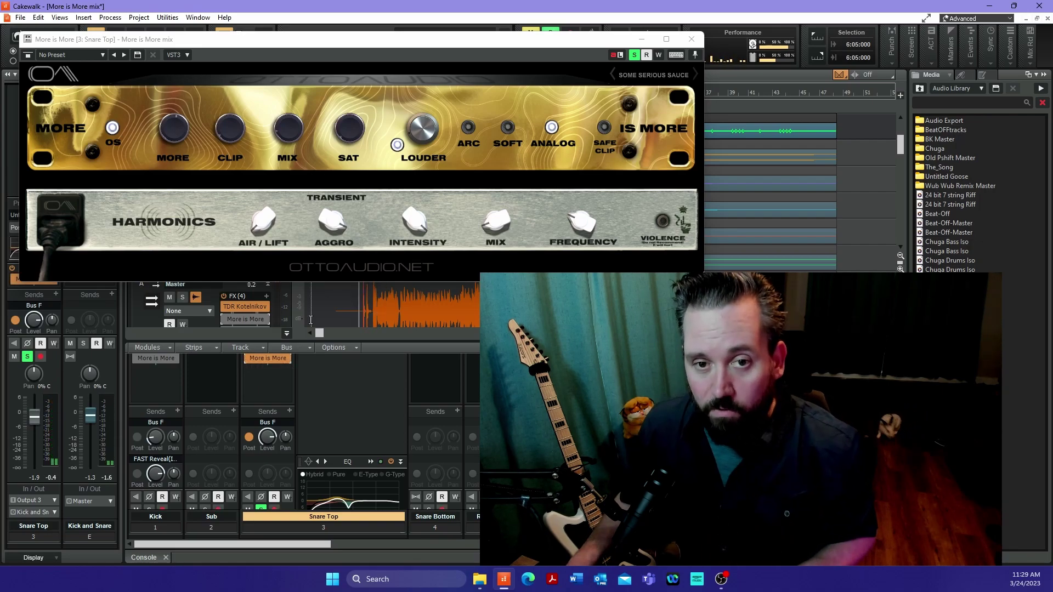
left_click(352, 313)
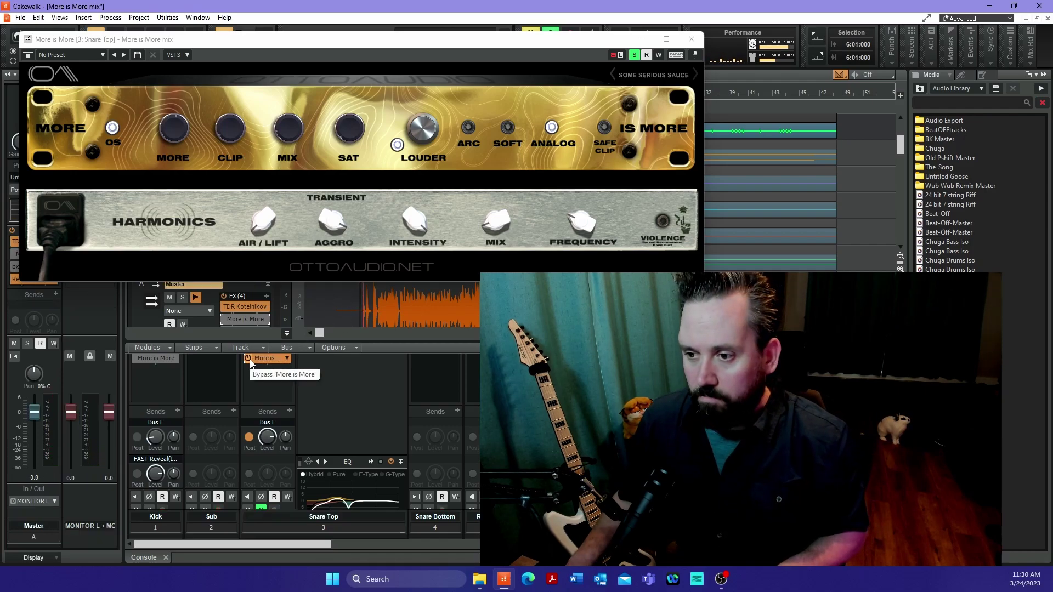
key("space")
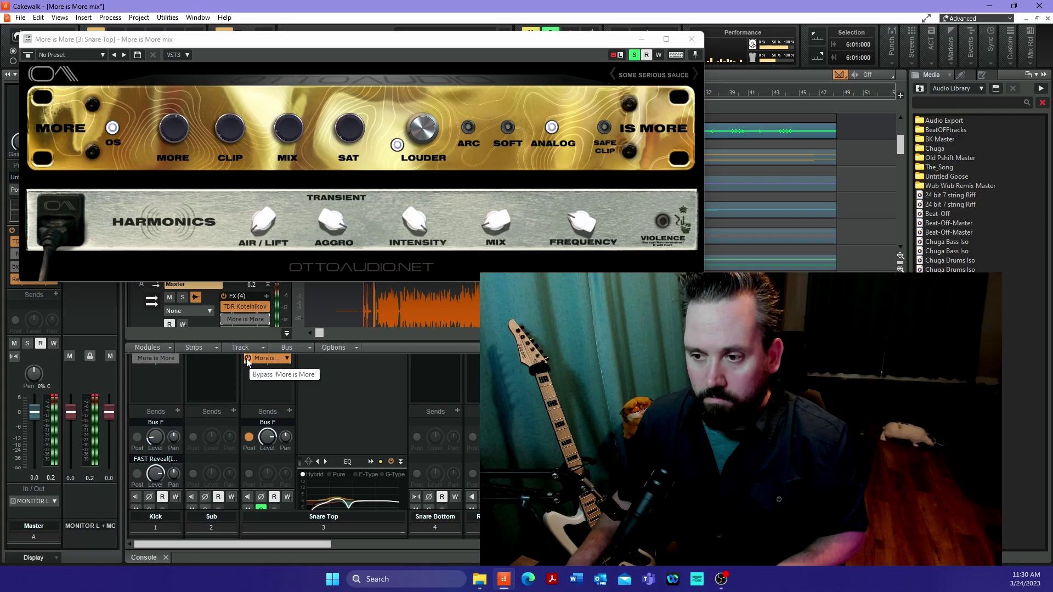
left_click(248, 358)
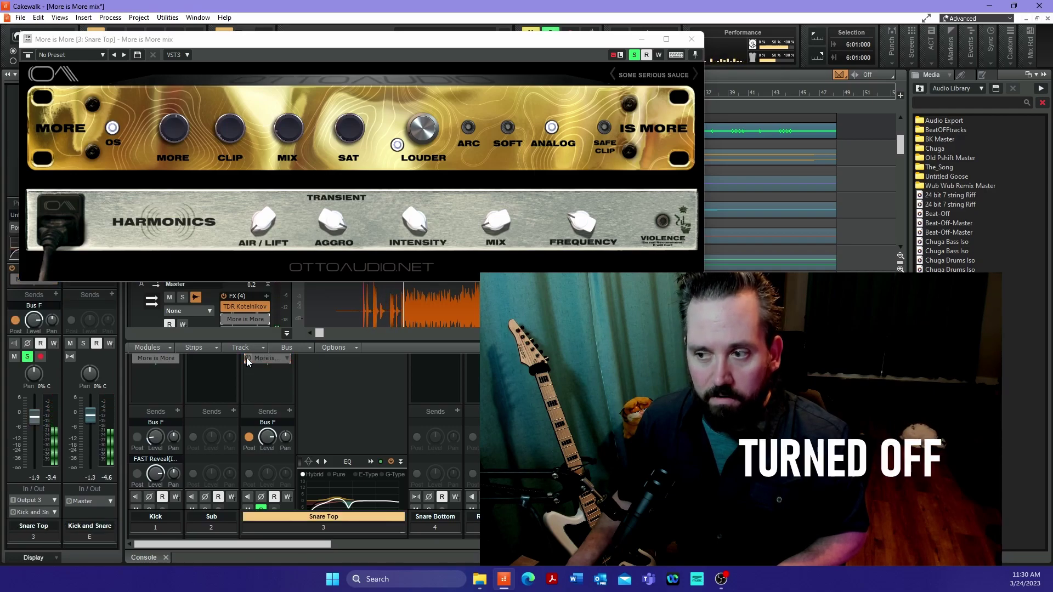
left_click(247, 358)
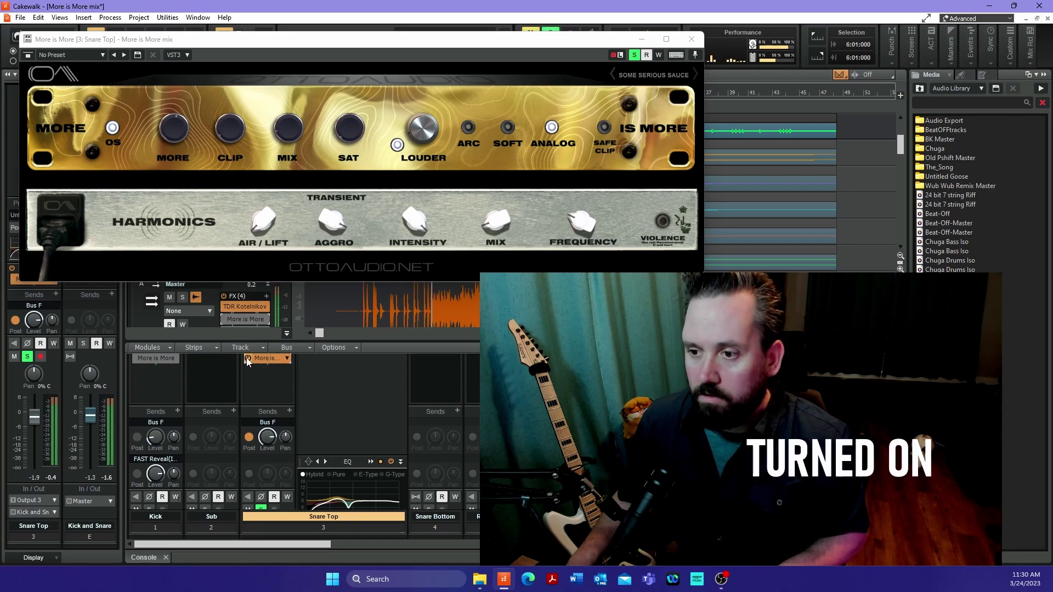
left_click(247, 359)
key("space")
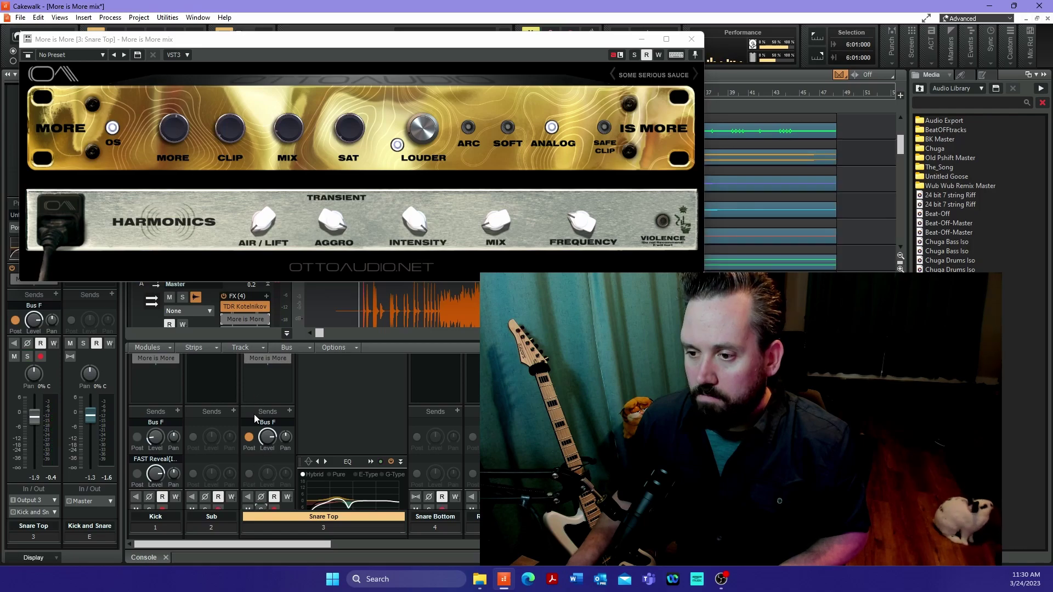
Play the full unsoloed mix with the Some Serious Sauce preset enabled on Snare Top.
mouse_move(248, 356)
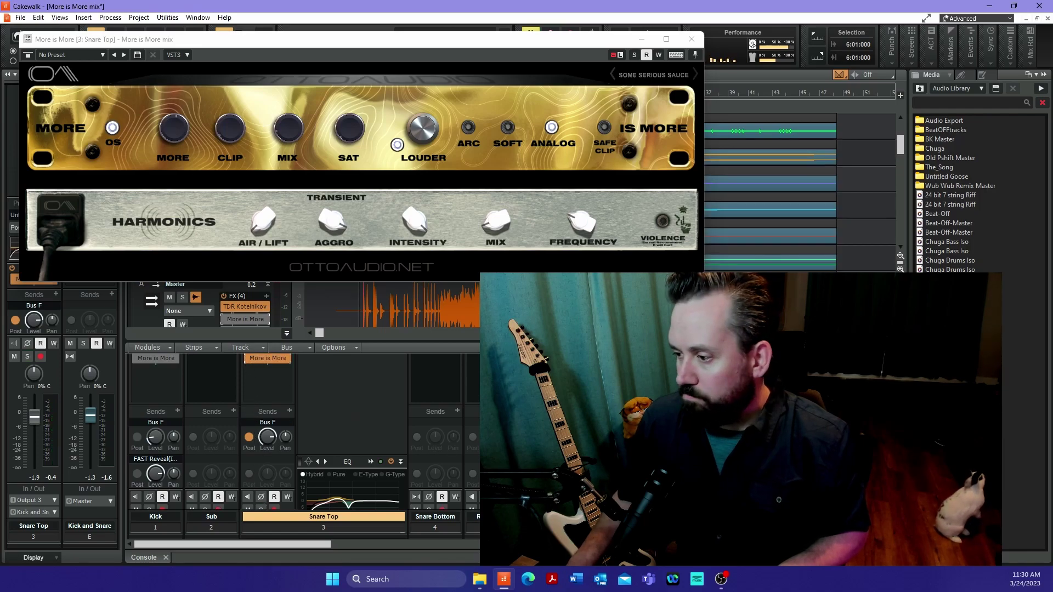
left_click(186, 284)
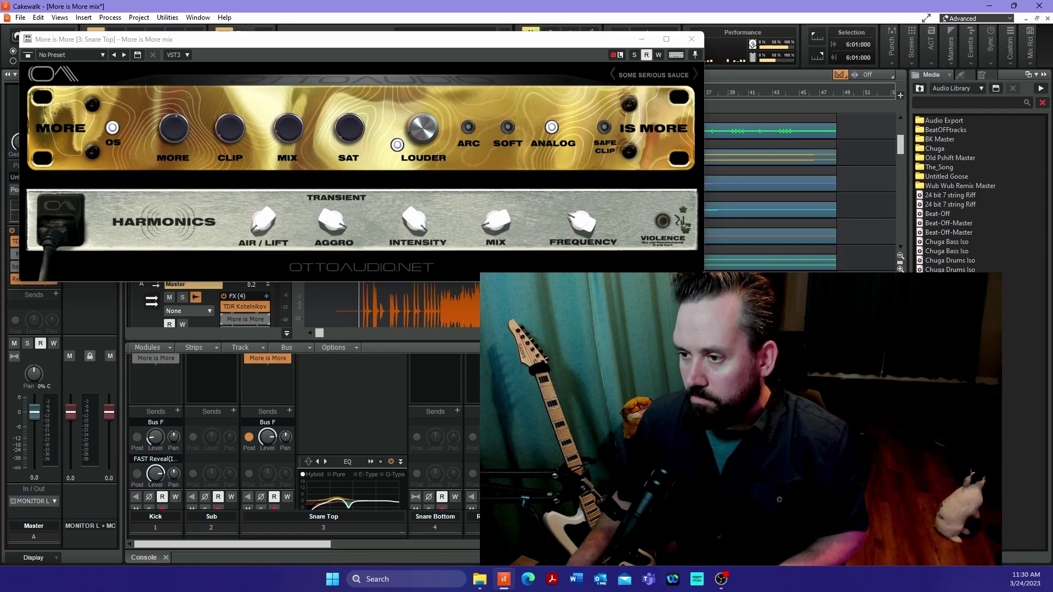
key("space")
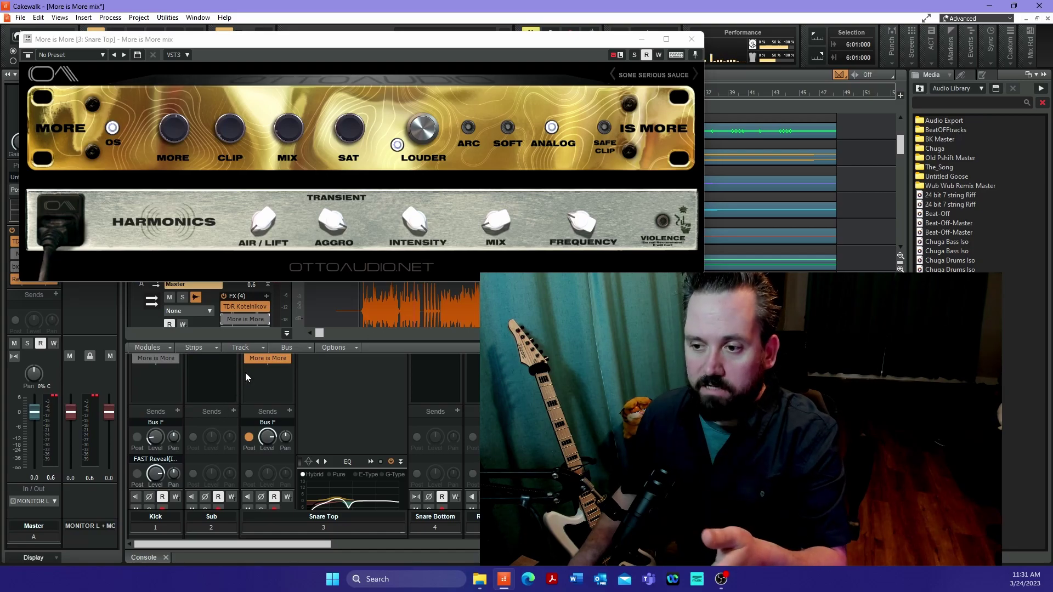
mouse_move(252, 362)
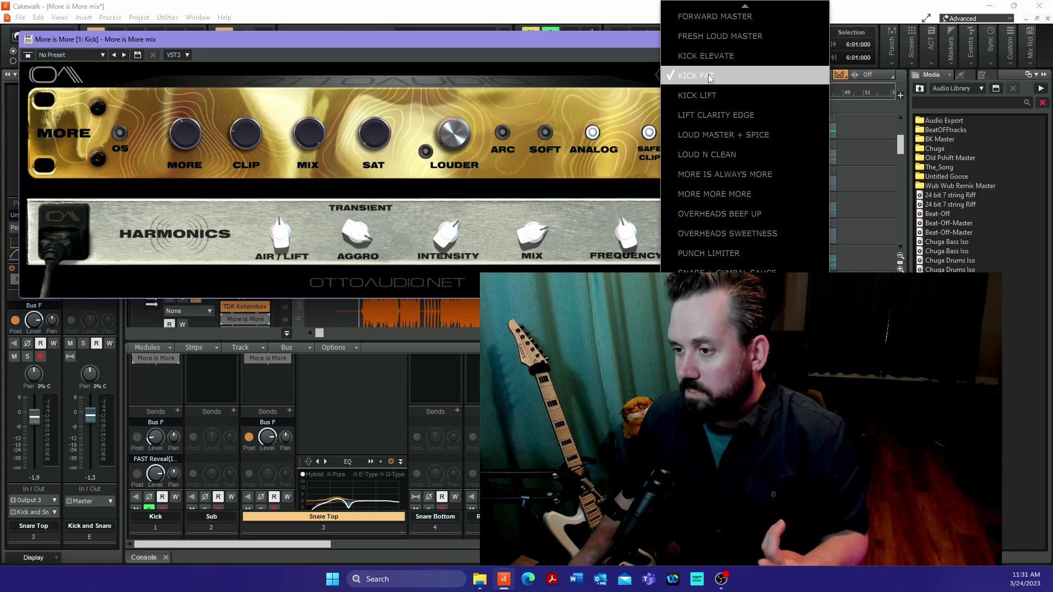
Choose the Kick Fat preset in the Kick track's More is More plug-in and compare the kick bypassed and enabled.
left_click(709, 74)
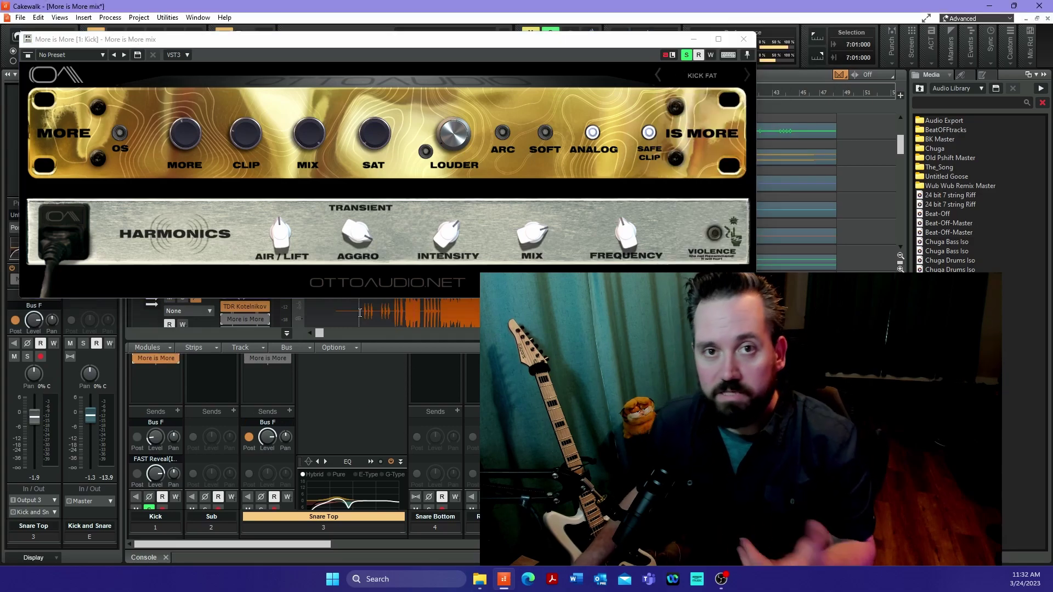
key("space")
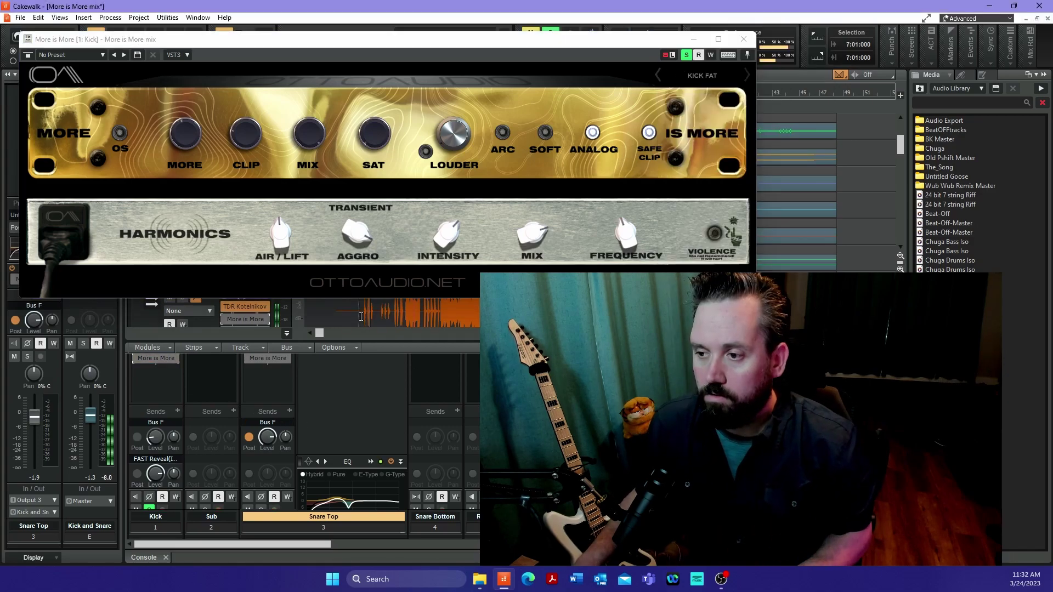
left_click(136, 358)
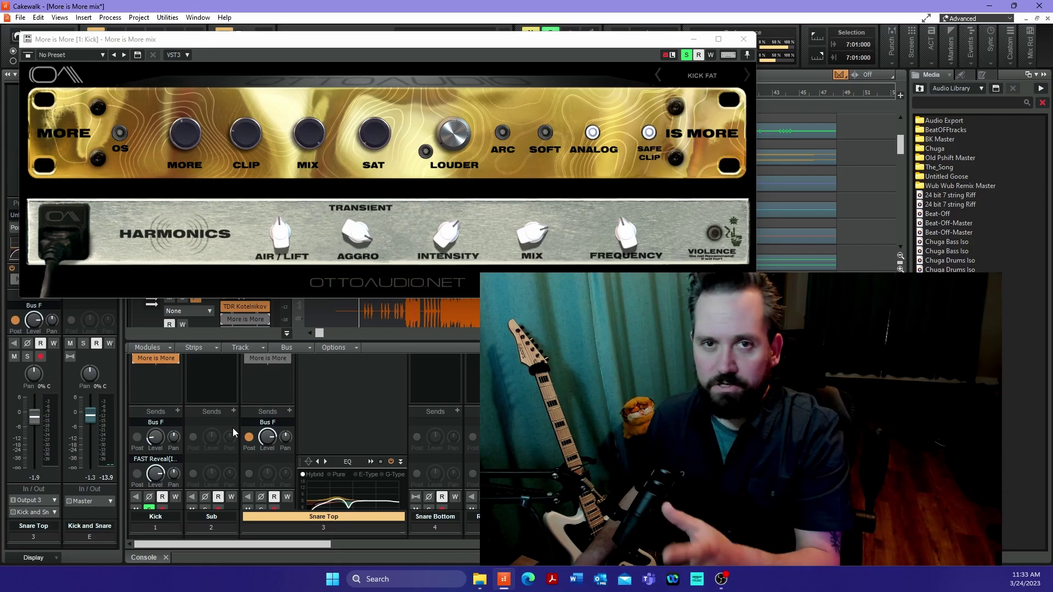
Solo the Sub track alongside the Kick and play both with the Kick Fat preset active.
left_click(206, 510)
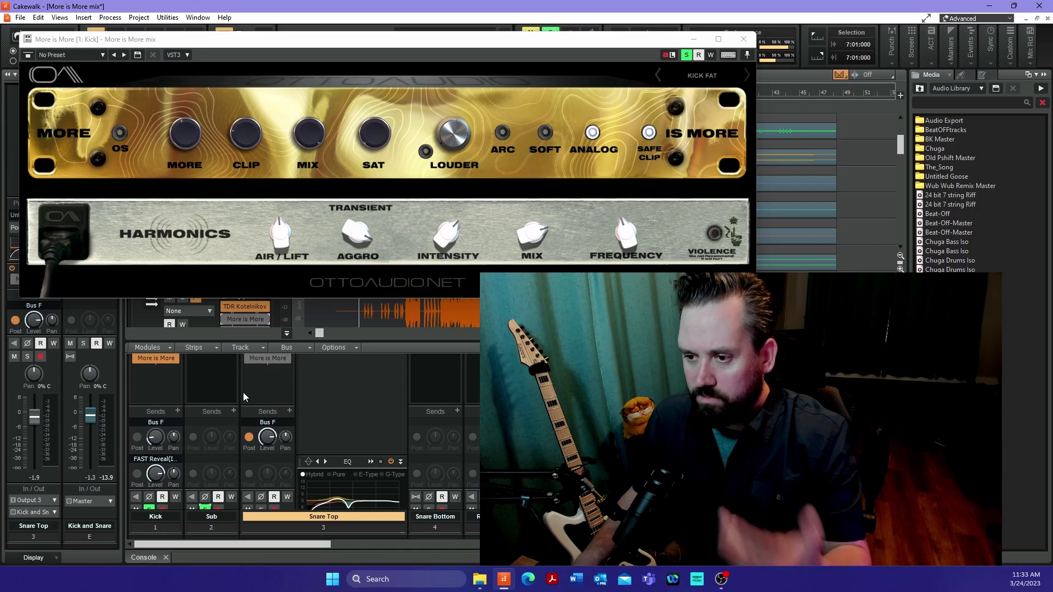
scroll(227, 444, "down", 3)
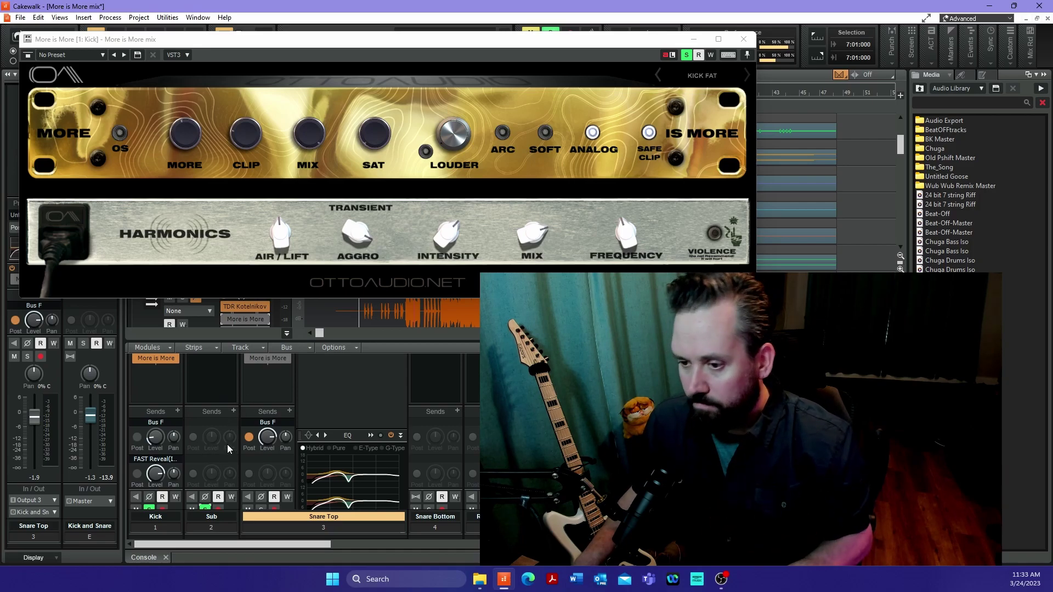
key("space")
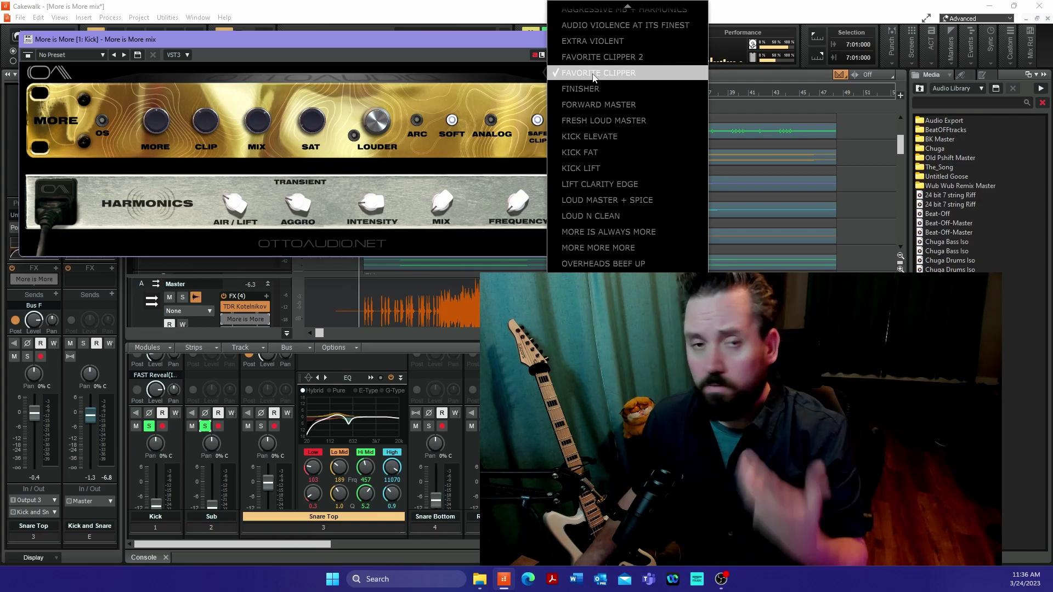
Choose the Favorite Clipper preset on the Kick with Safe Clip off and audition the soloed Kick and Sub.
left_click(591, 77)
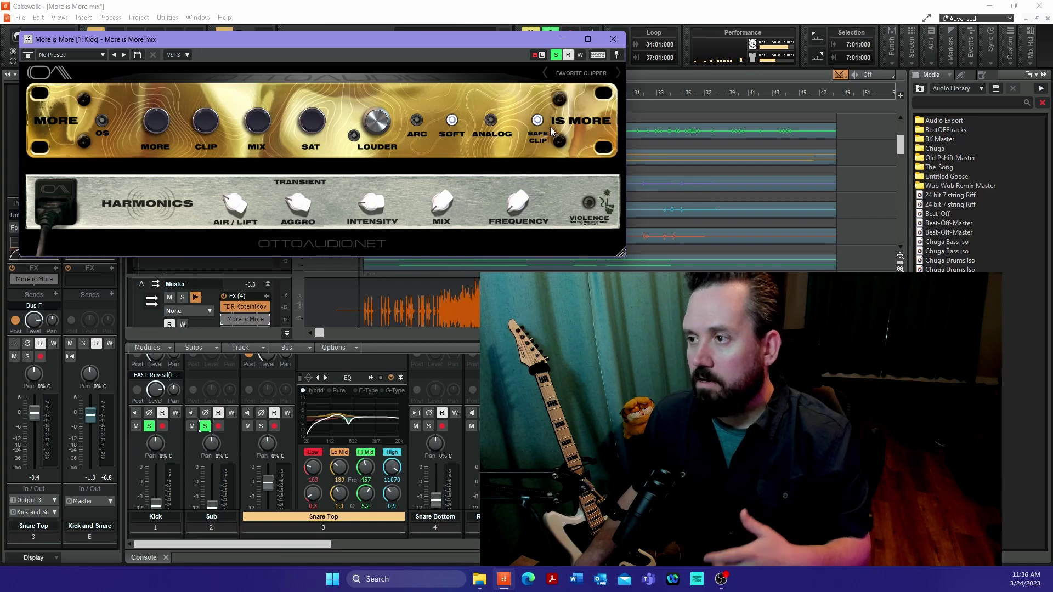
mouse_move(223, 214)
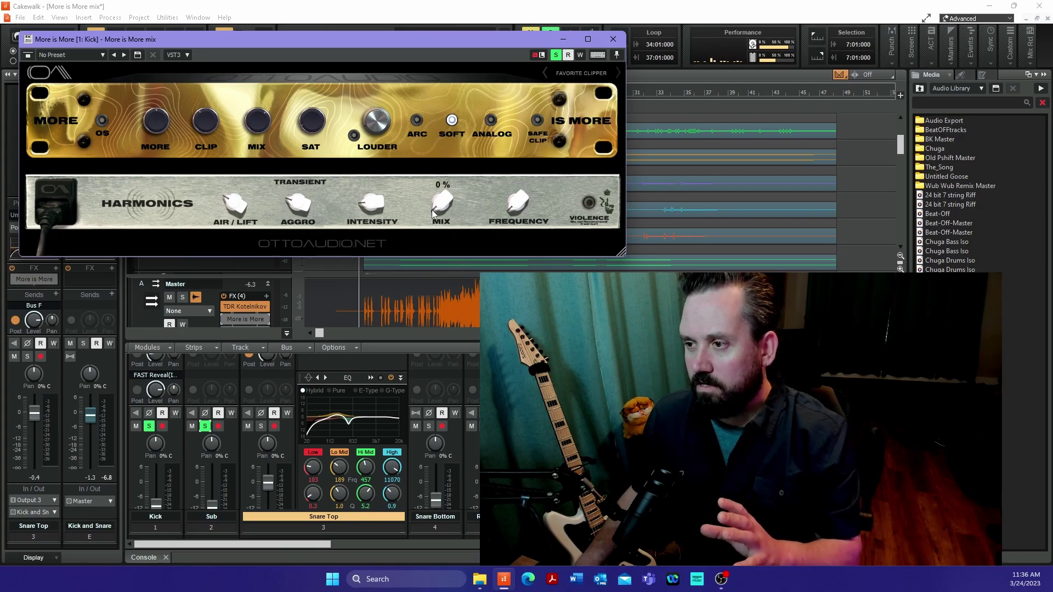
scroll(430, 205, "up", 2)
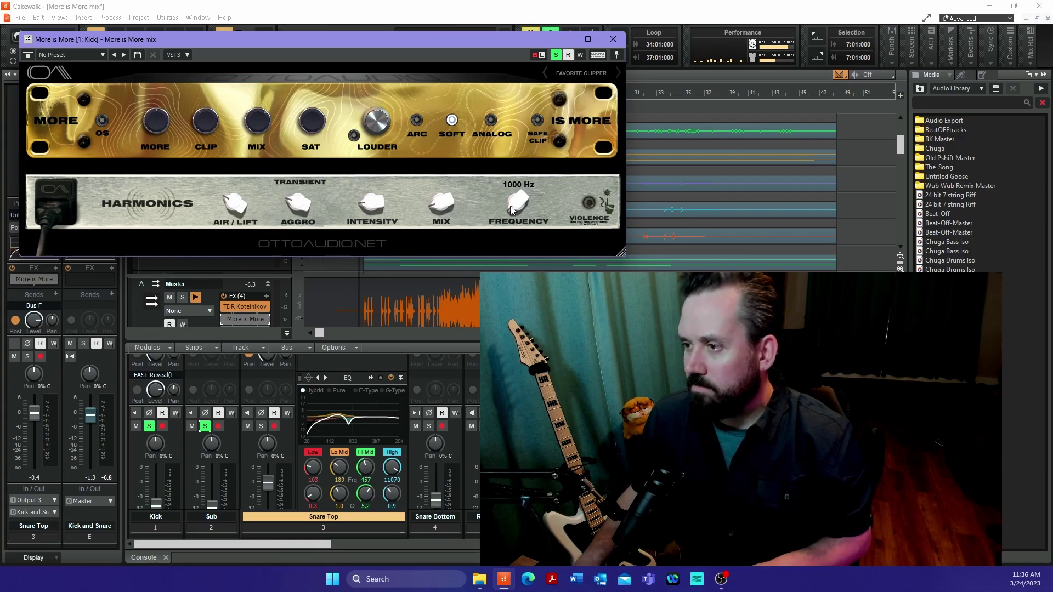
key("space")
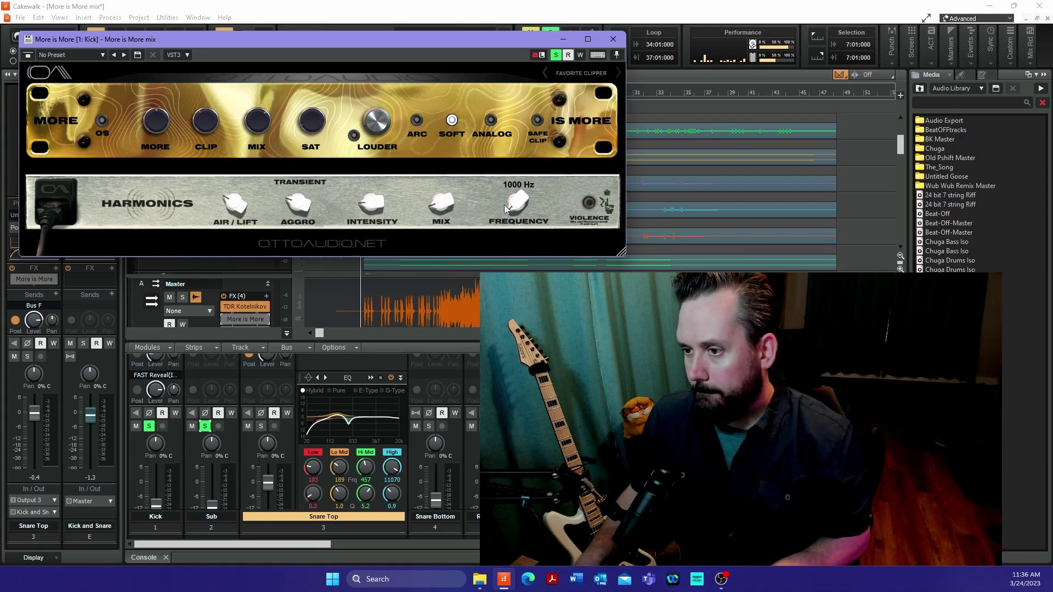
Adjust the Harmonics Mix of the Kick's Favorite Clipper preset and replay the soloed Kick and Sub.
mouse_move(442, 210)
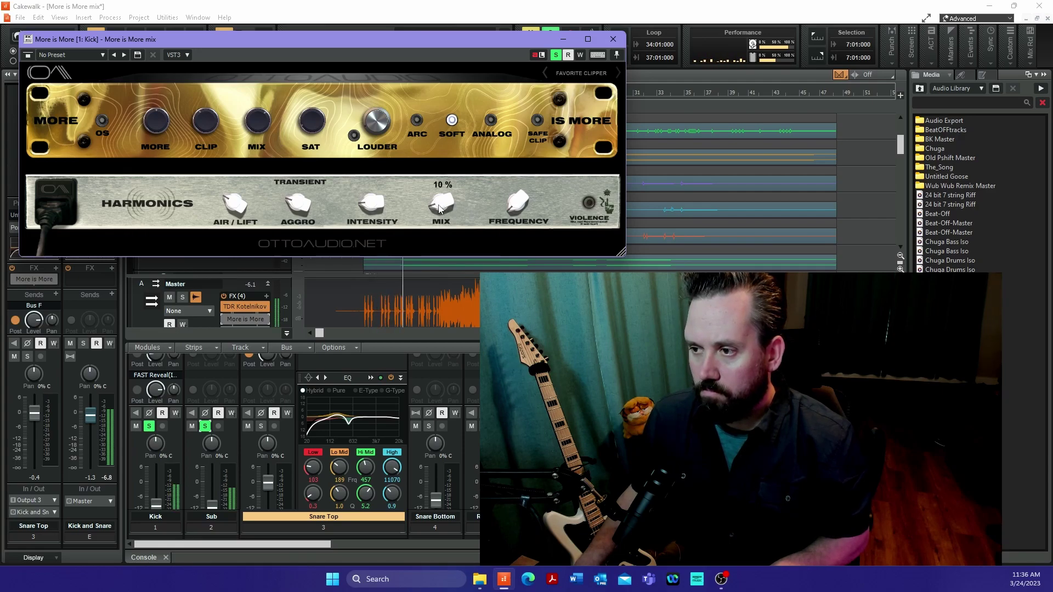
left_click_drag(438, 211, 431, 255)
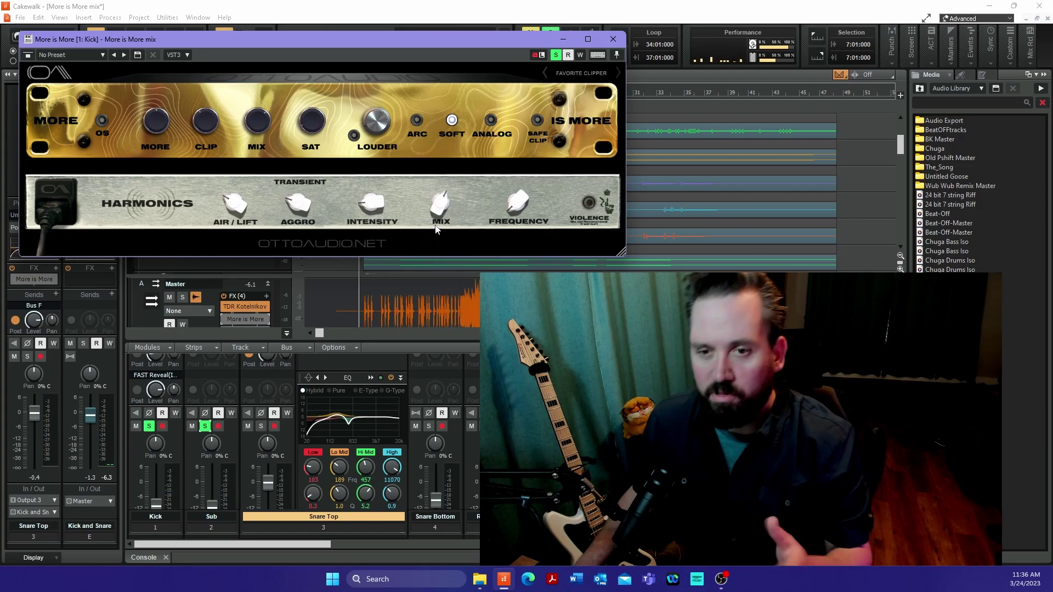
mouse_move(439, 212)
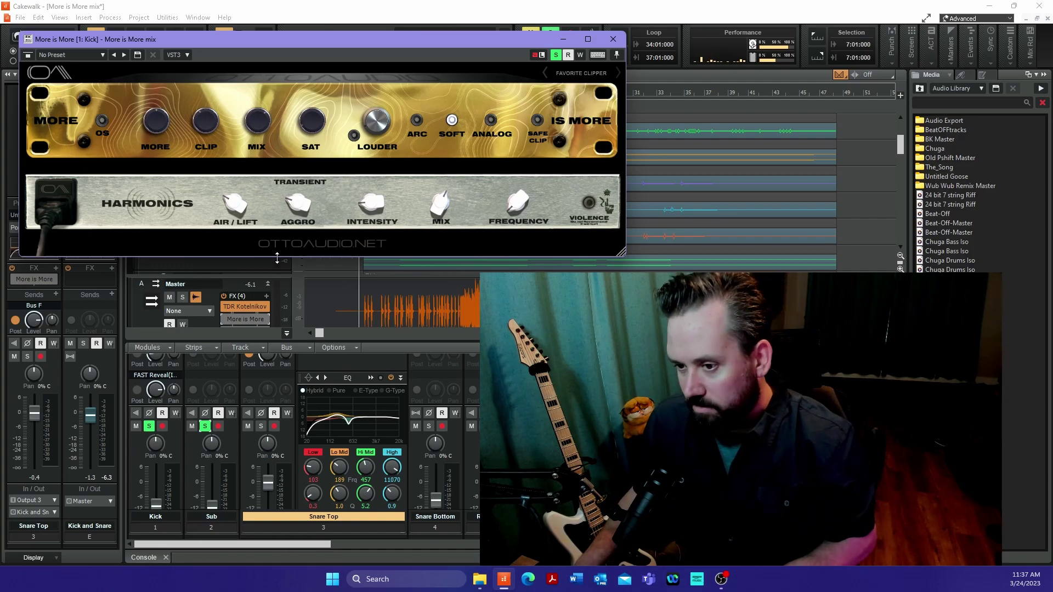
key("space")
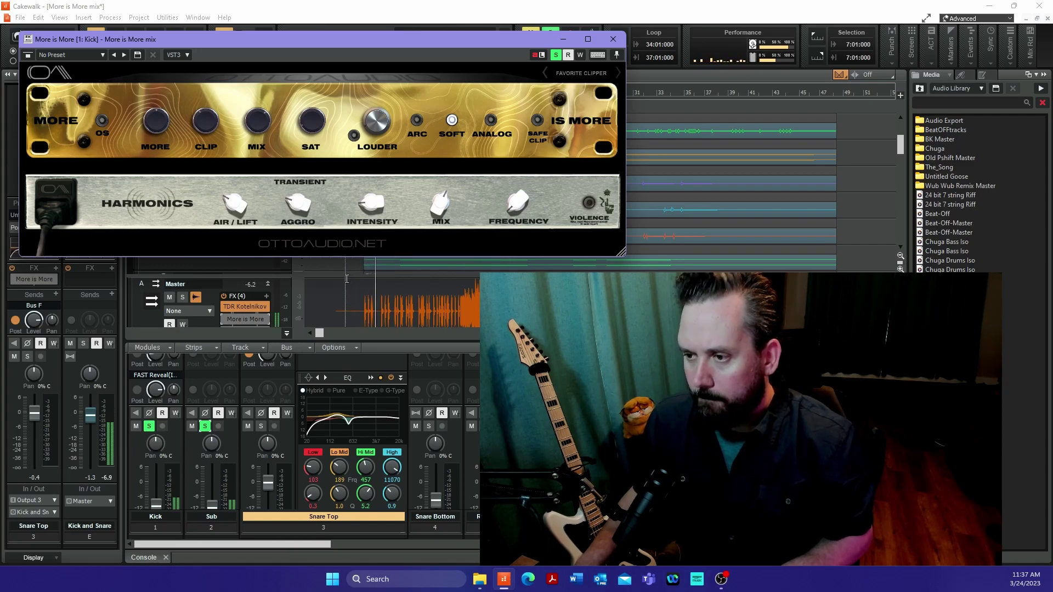
key("space")
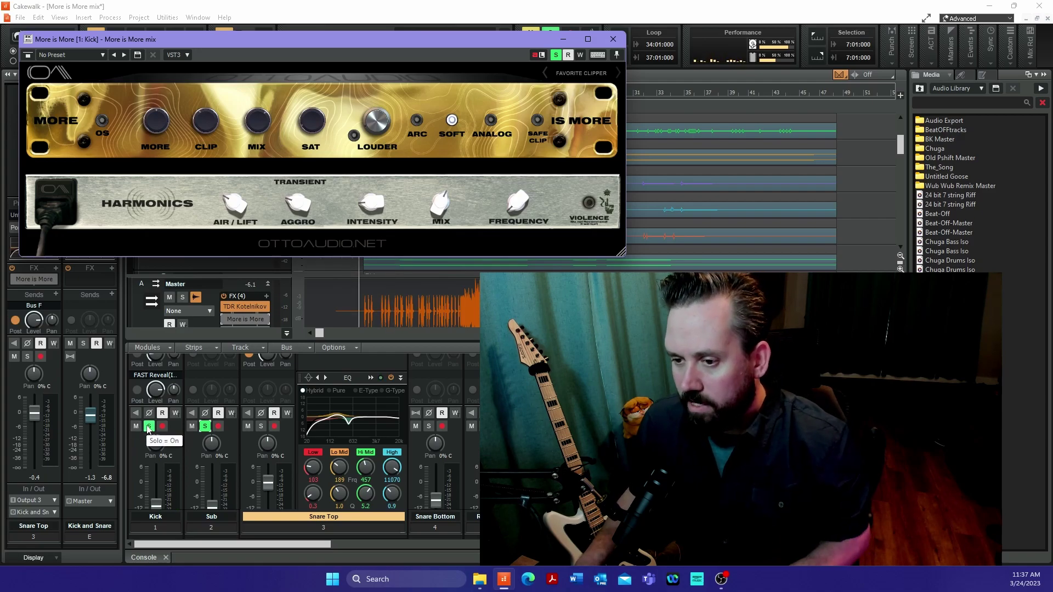
Unsolo the Kick and Sub tracks and play the full mix.
left_click(149, 427)
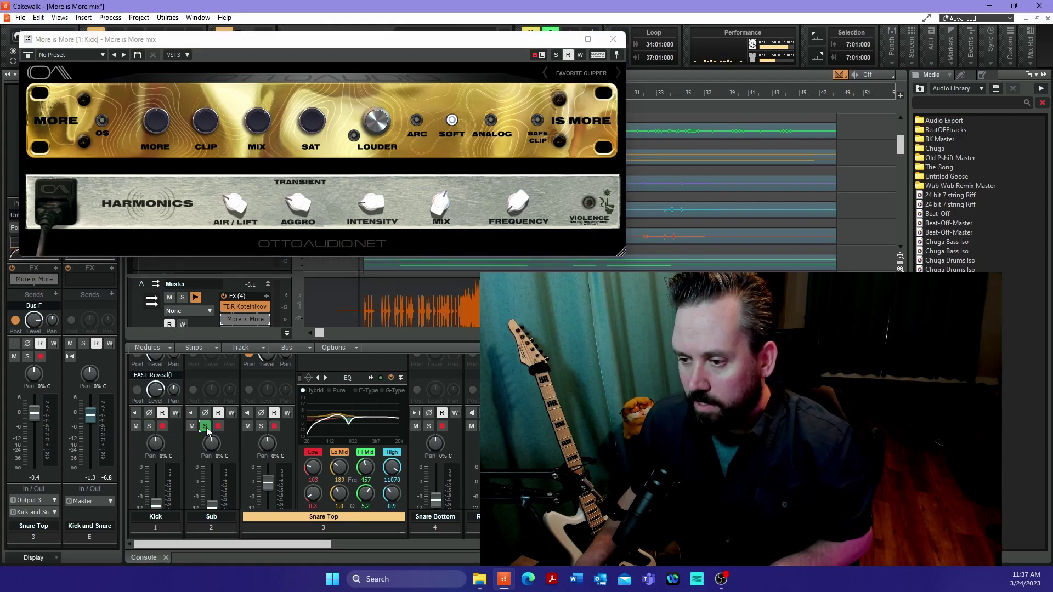
left_click(206, 427)
key("space")
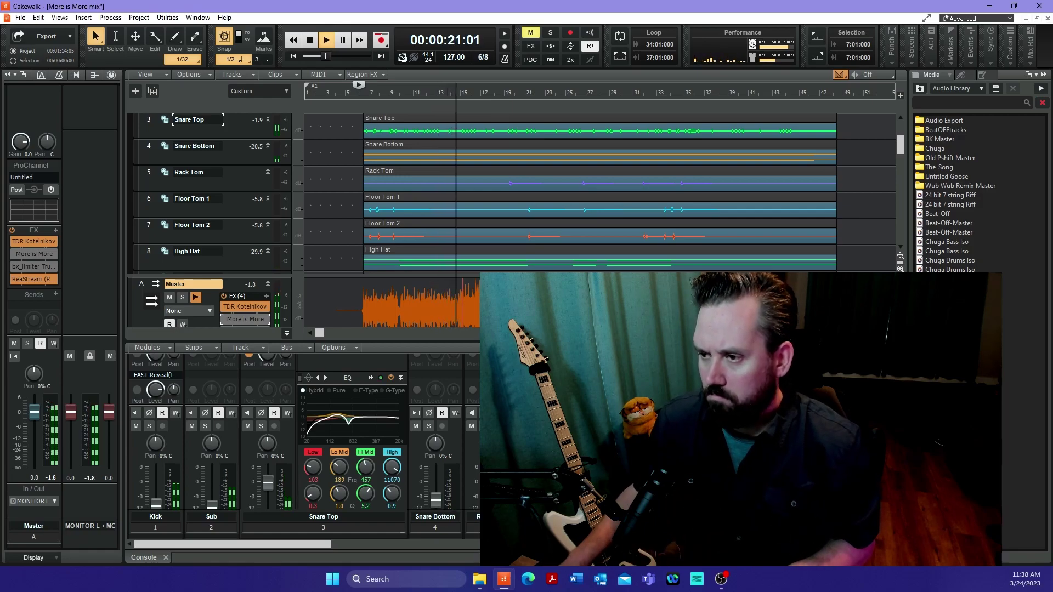
key("space")
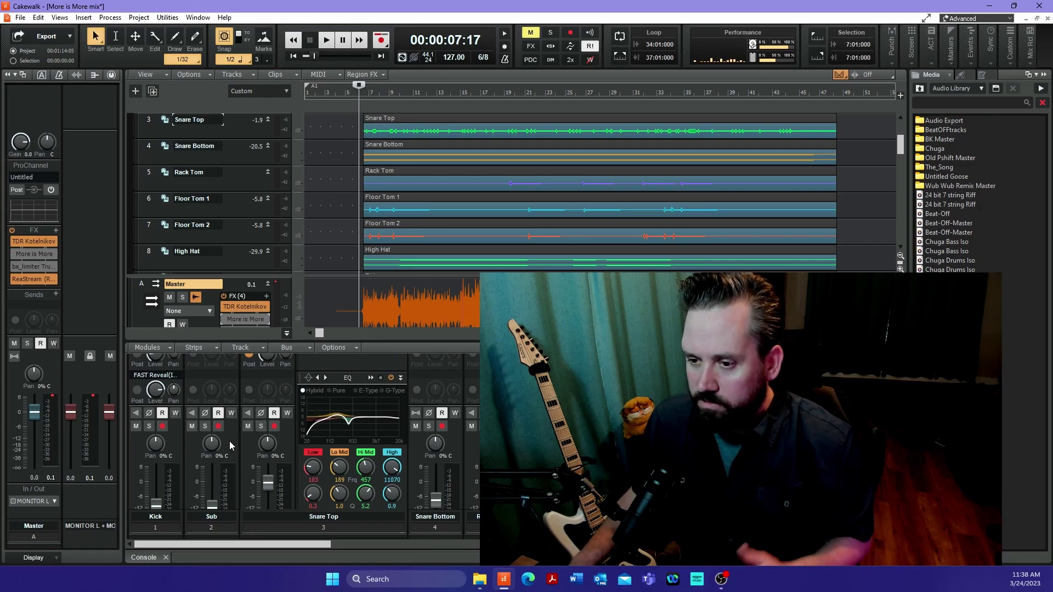
Lower the Harmonics Mix in the Kick's More is More plug-in and audition the full mix.
scroll(175, 456, "up", 3)
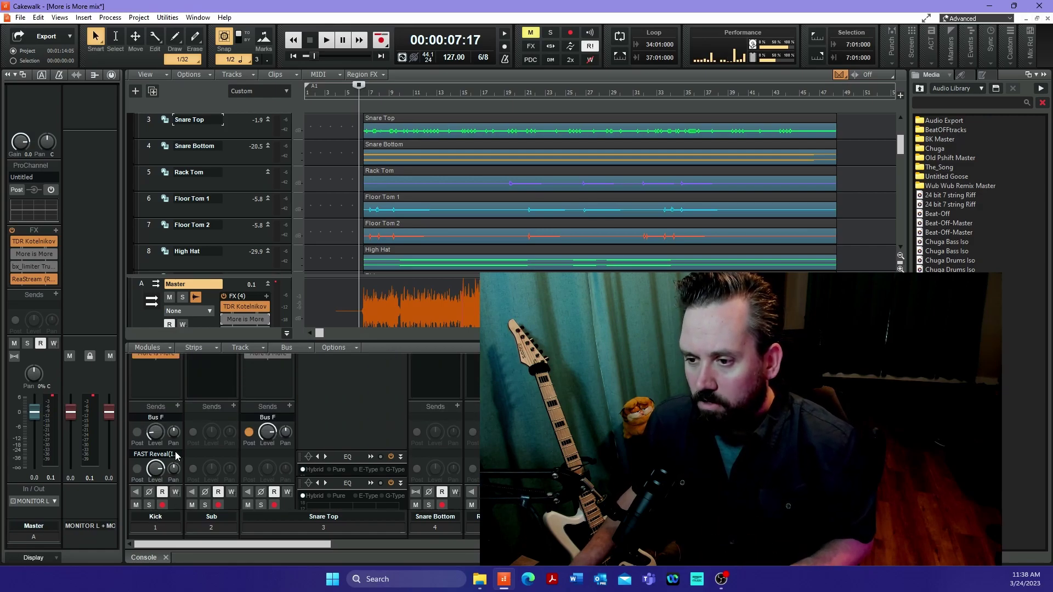
left_click_drag(248, 382, 248, 381)
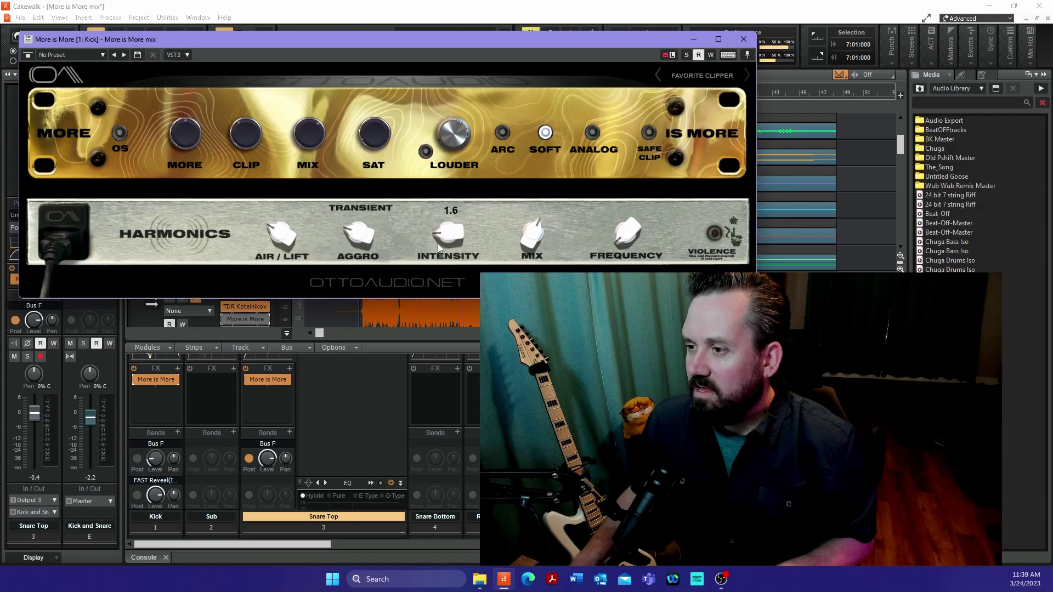
left_click_drag(537, 237, 536, 282)
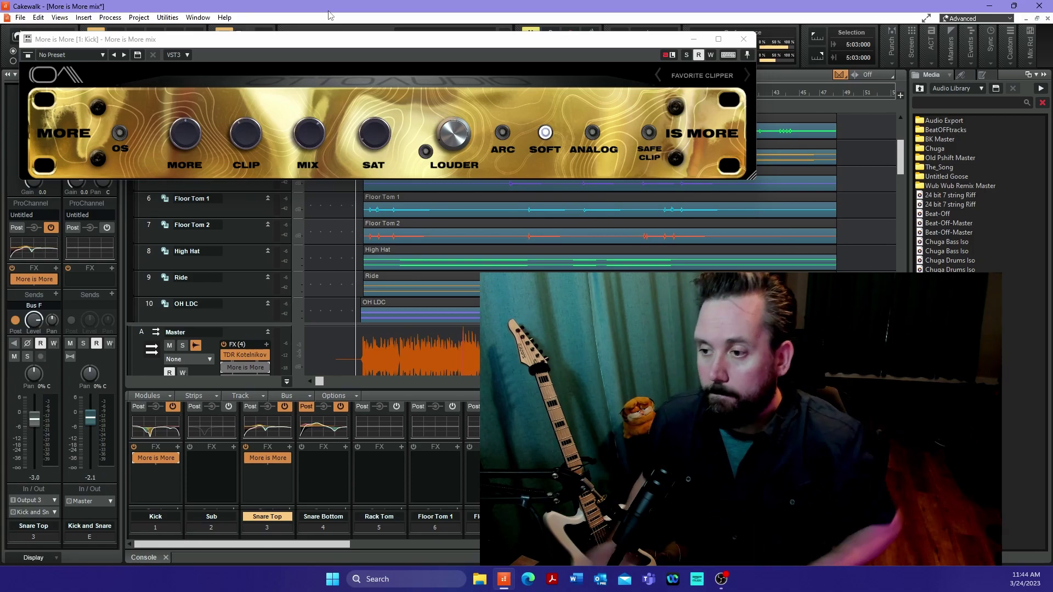
key("space")
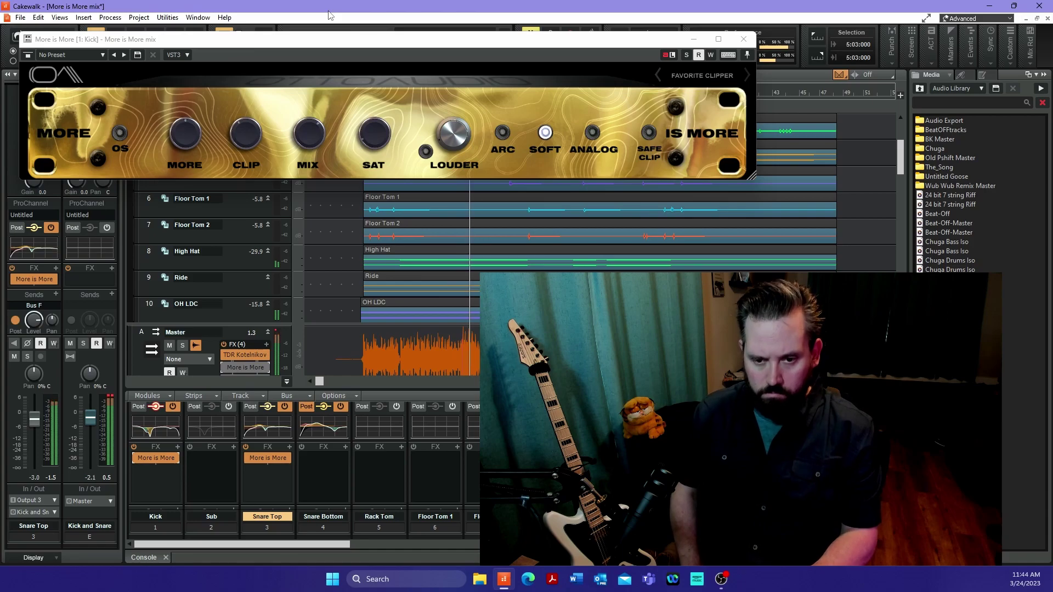
key("space")
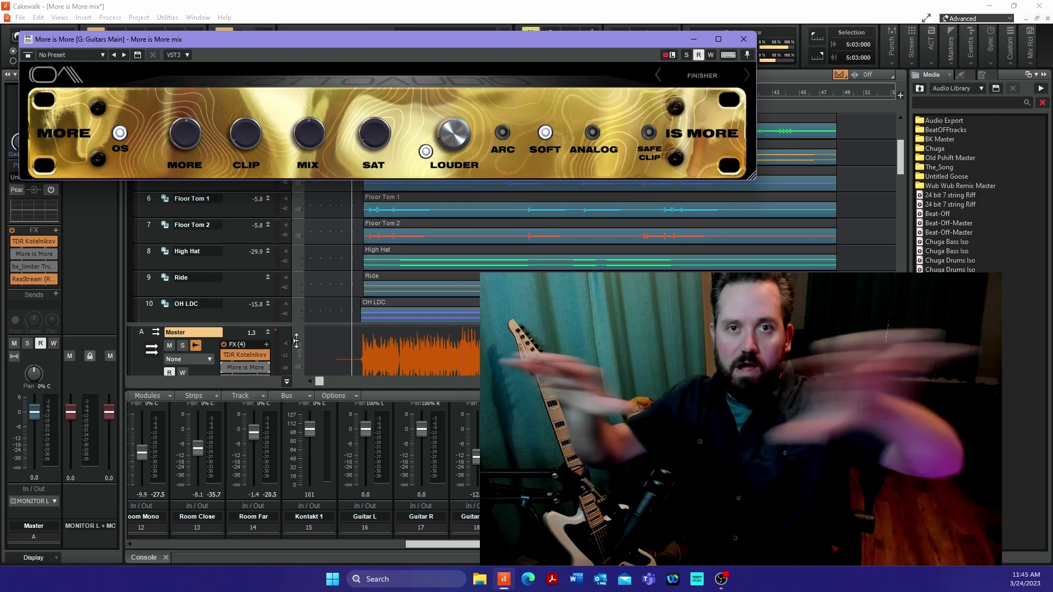
Check the room and guitar channel strips, then play the mix with the Finisher preset on the Guitars Main bus.
left_click(296, 341)
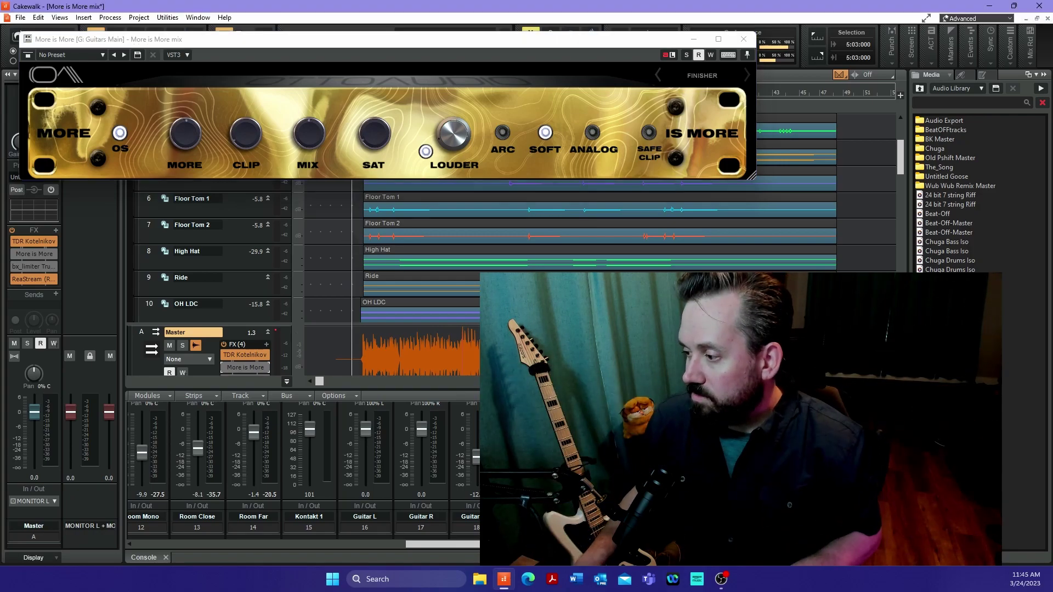
scroll(304, 456, "down", 5)
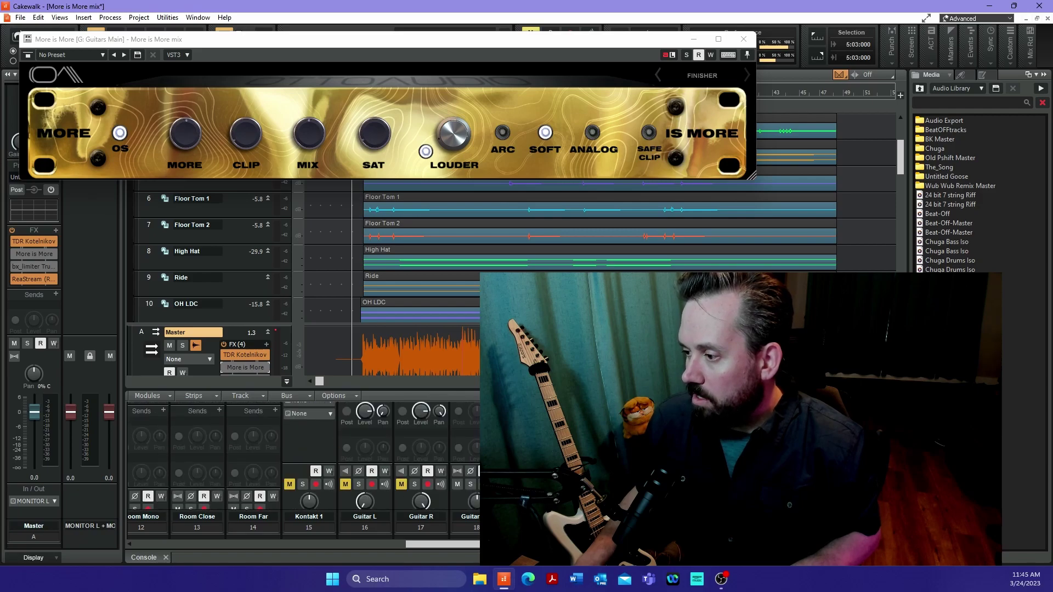
scroll(304, 455, "up", 3)
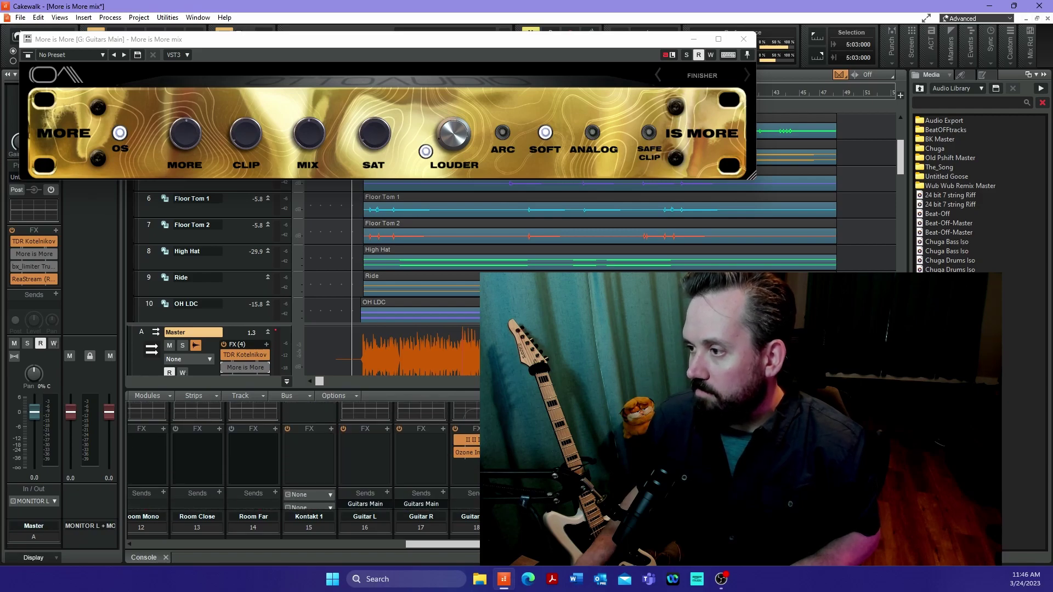
key("space")
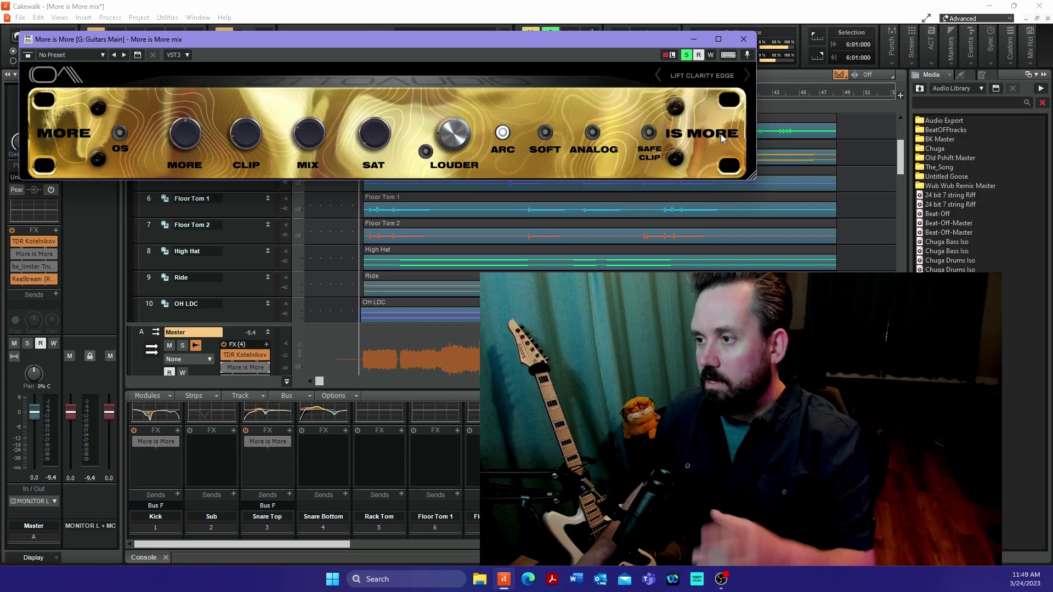
Reveal the Harmonics section of the Lift Clarity Edge preset on Guitars Main and audition the soloed guitars.
left_click(676, 107)
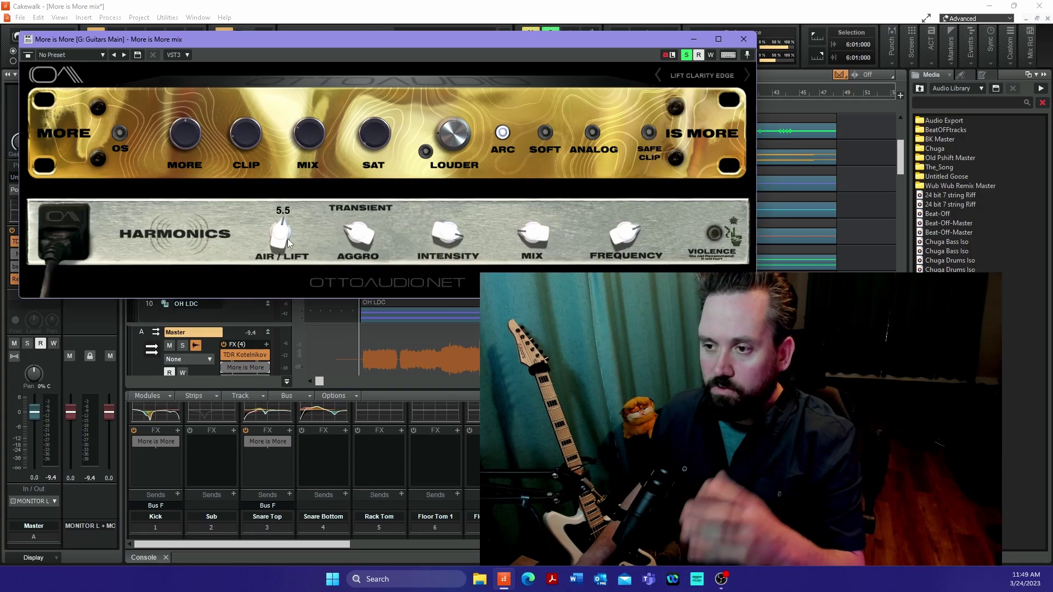
mouse_move(633, 241)
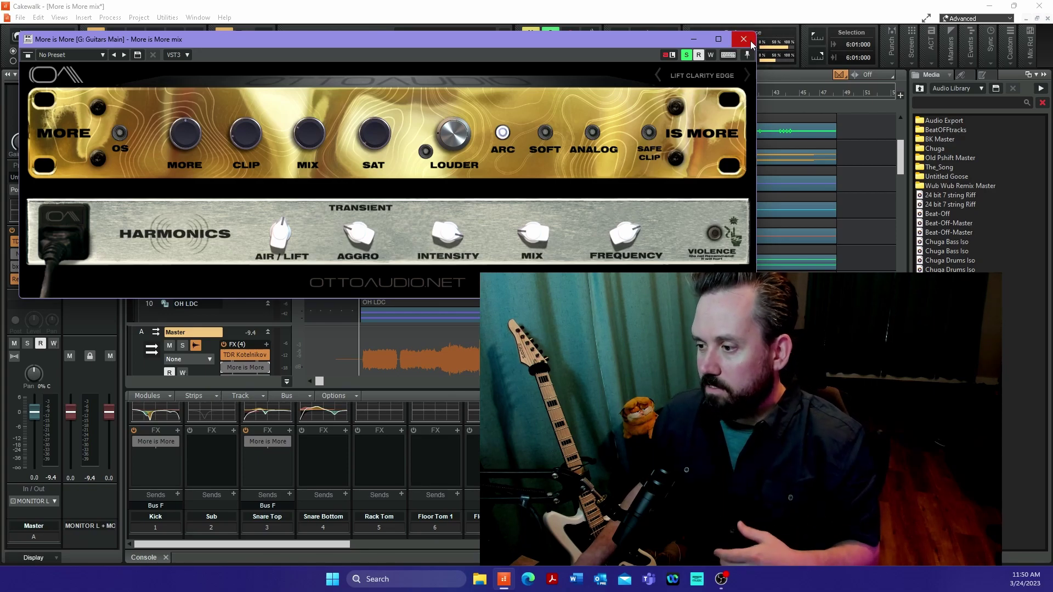
key("space")
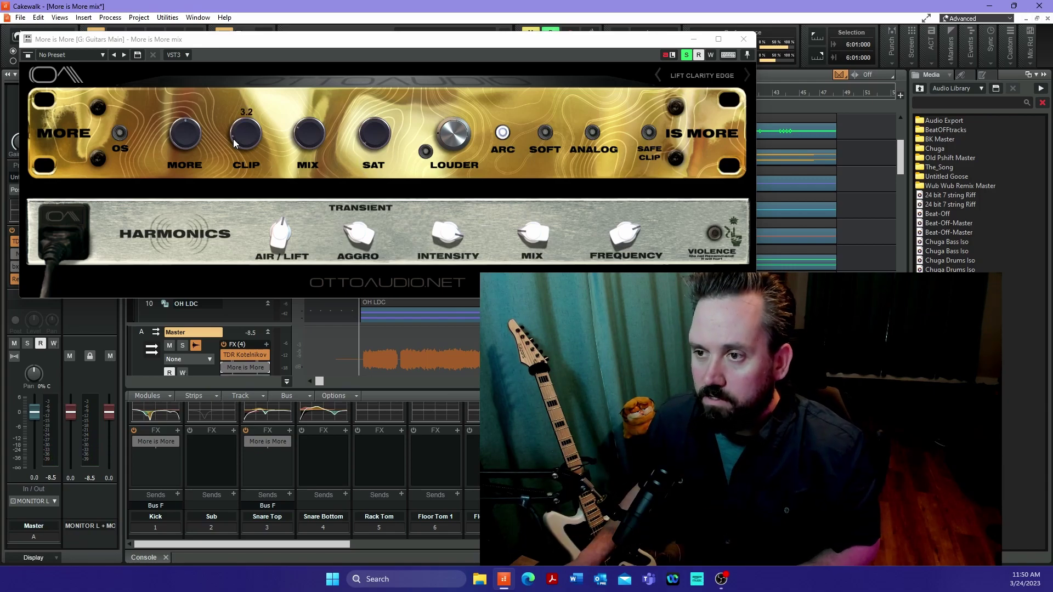
Raise the Clip and main Mix amounts in the Guitars Main More is More plug-in and replay the soloed guitars.
left_click_drag(232, 139, 233, 136)
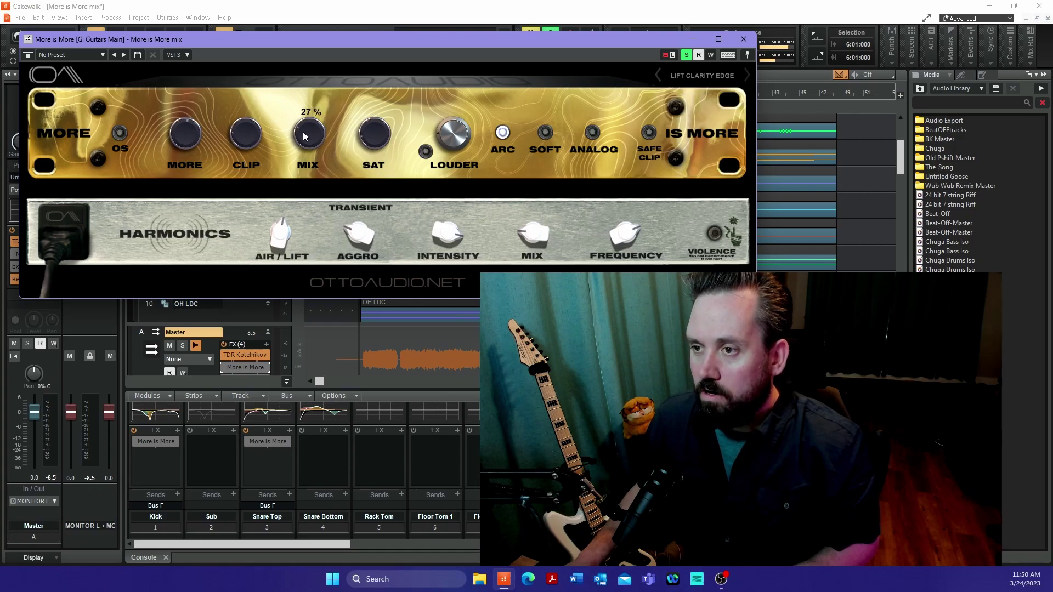
left_click_drag(305, 125, 308, 111)
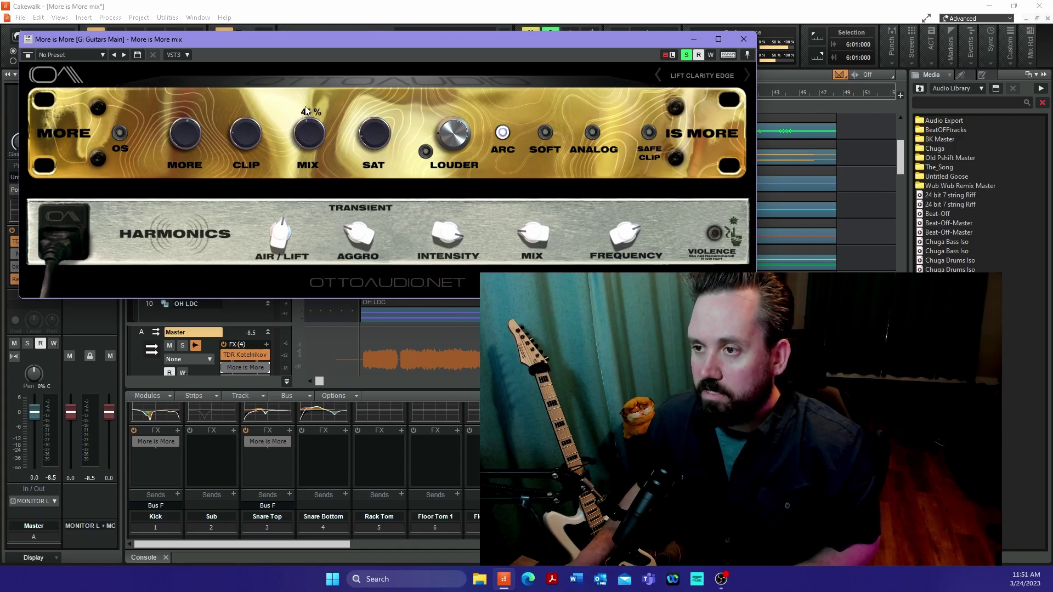
key("space")
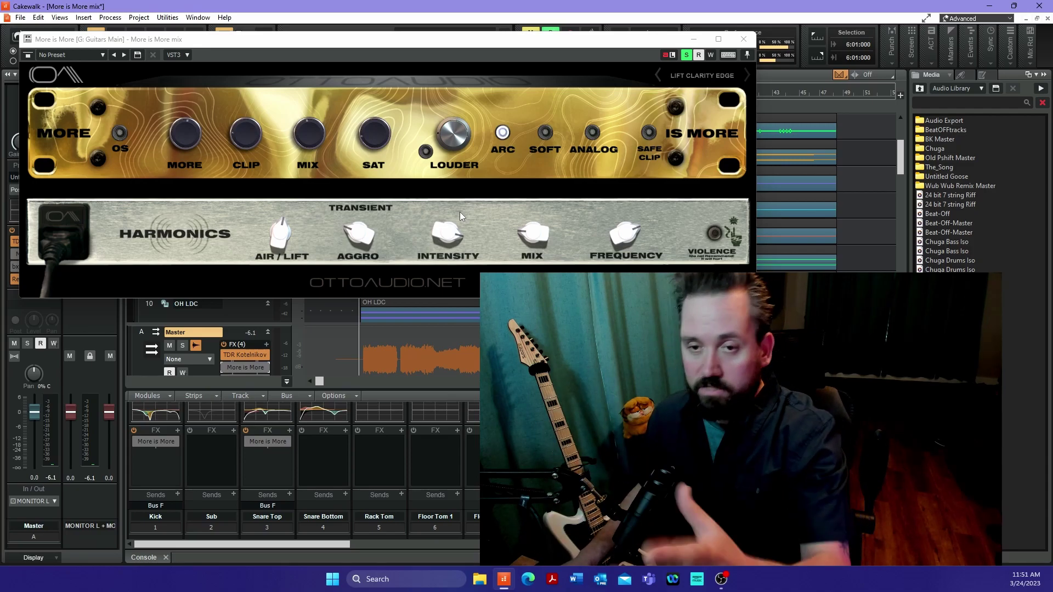
Close the Guitars Main plug-in, play the unsoloed mix with the channel faders in view, and select the Master bus.
mouse_move(369, 144)
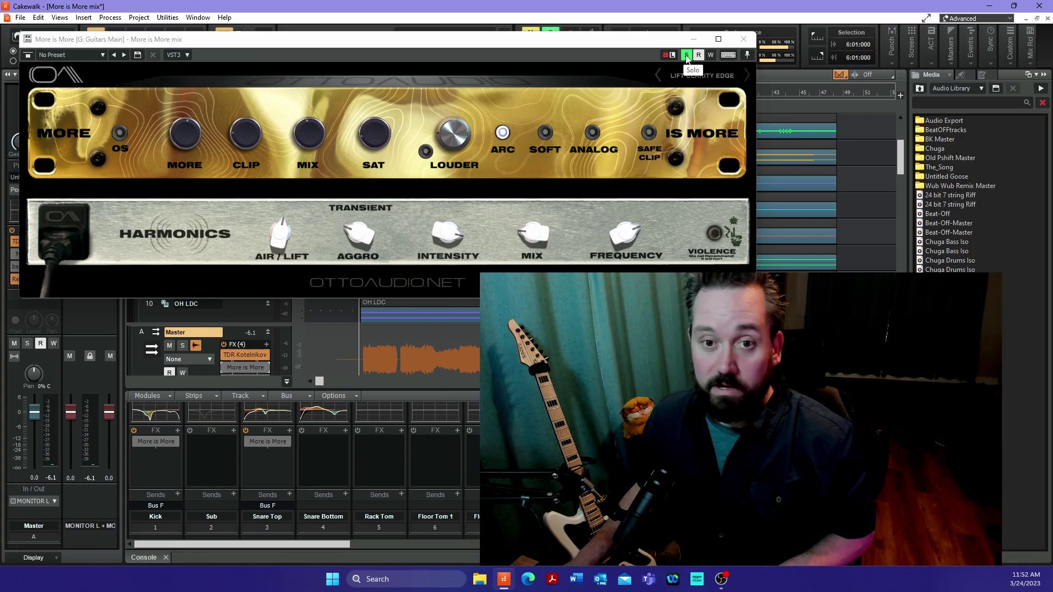
left_click(743, 39)
key("space")
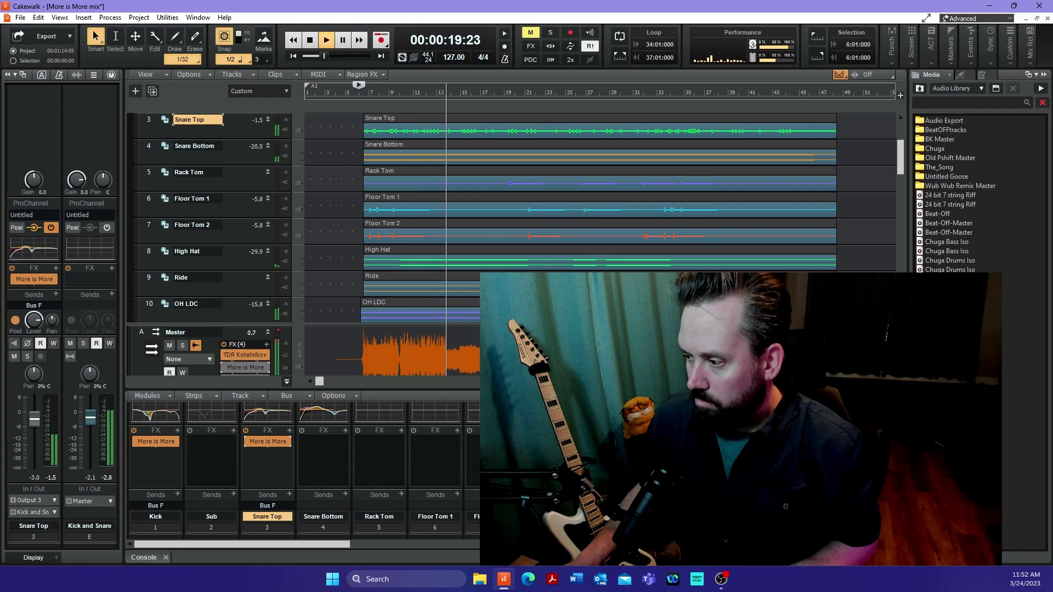
scroll(302, 466, "down", 2)
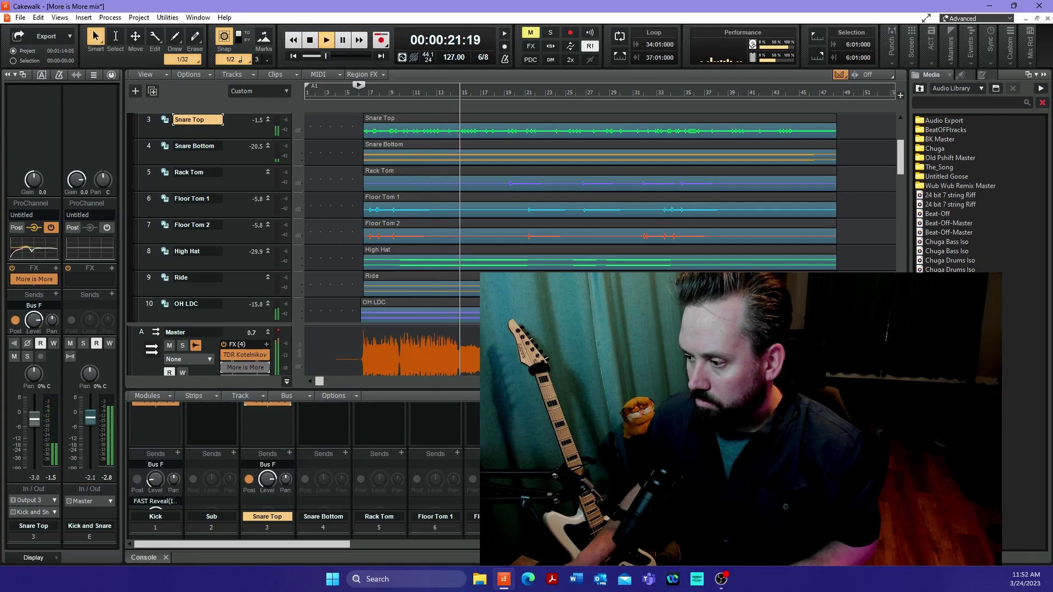
scroll(301, 466, "down", 4)
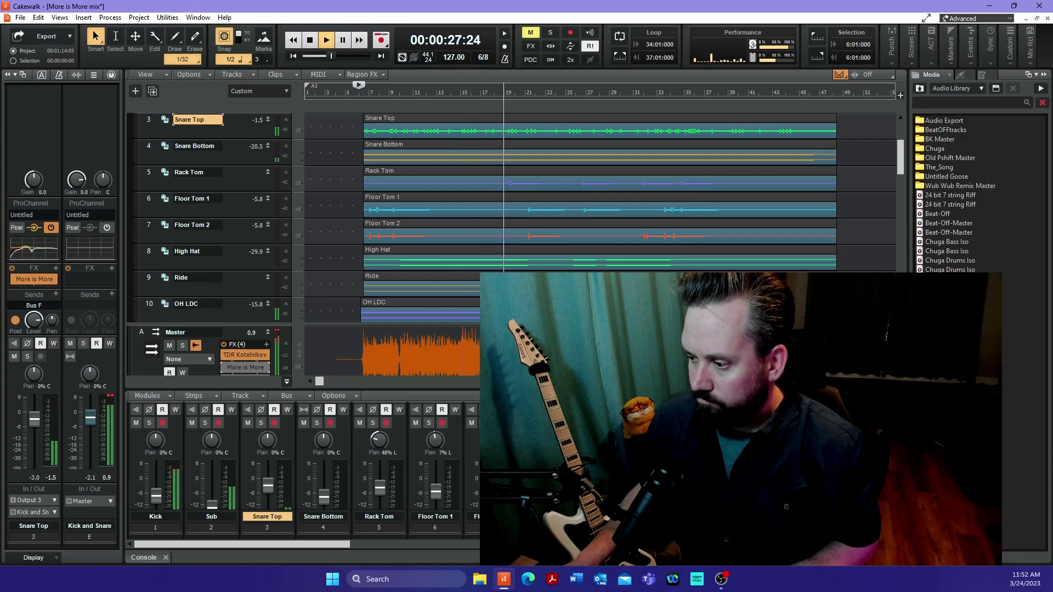
left_click(186, 333)
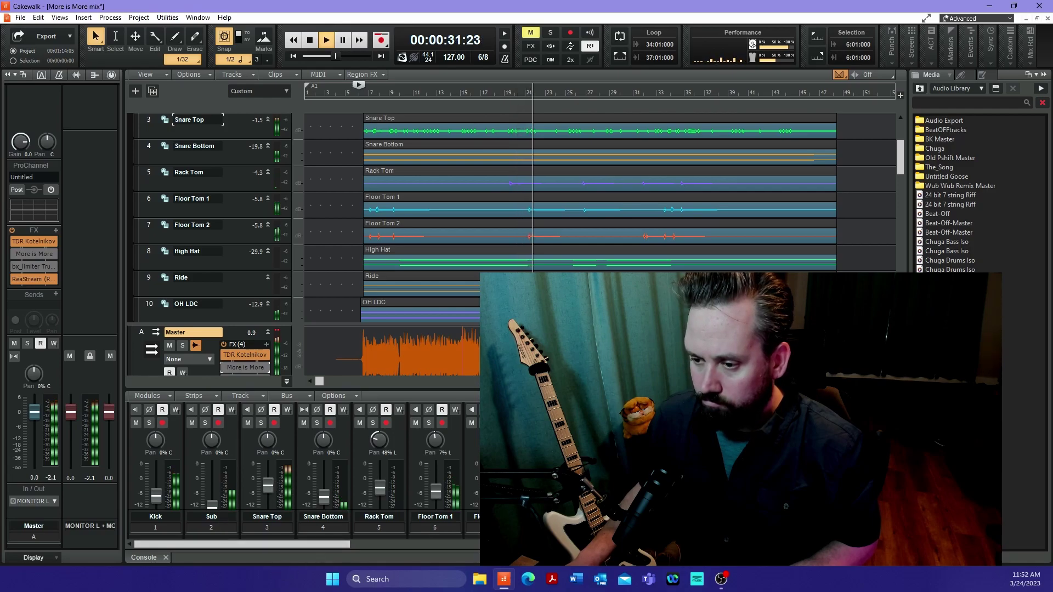
Raise the Snare Top fader to -1.6 dB while the mix plays, and stop playback with the Master bus selected.
left_click(273, 488)
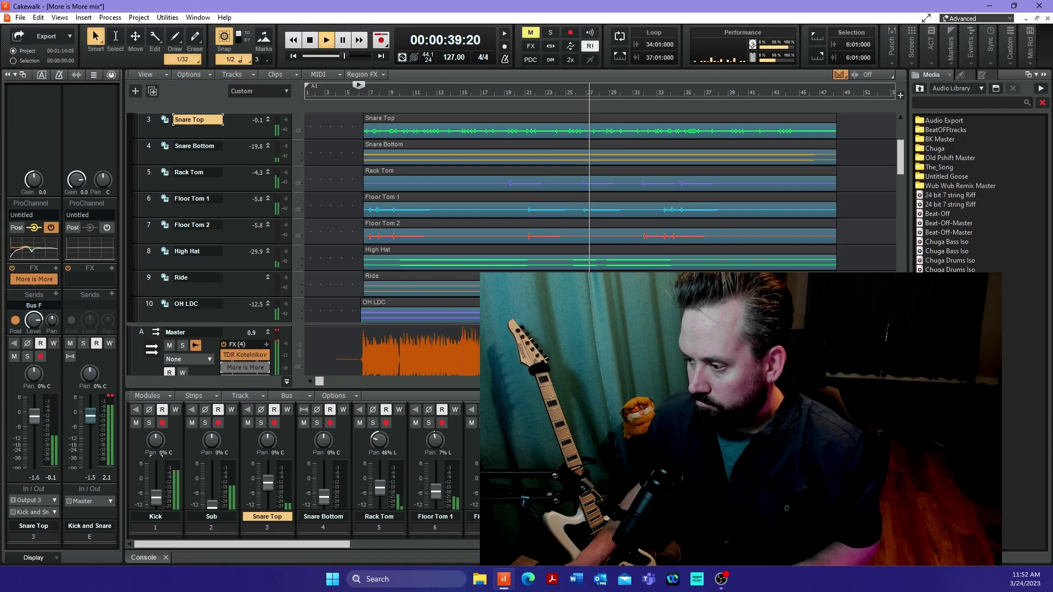
left_click(193, 333)
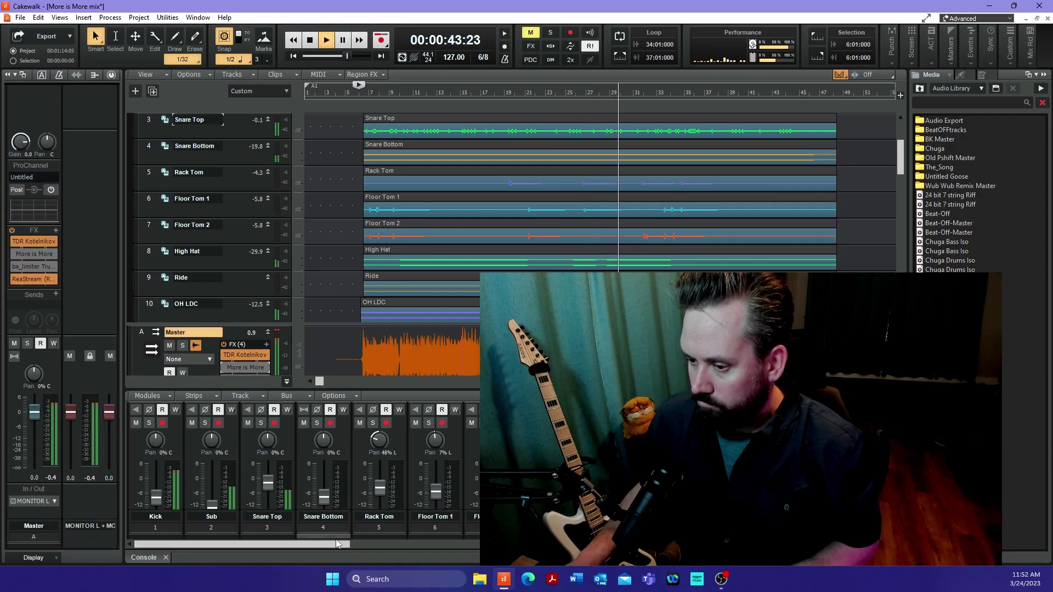
key("space")
Play the mix and relearn the Bass channel's FAST Compressor, setting its compression character to Neutral.
left_click(392, 543)
left_click(391, 543)
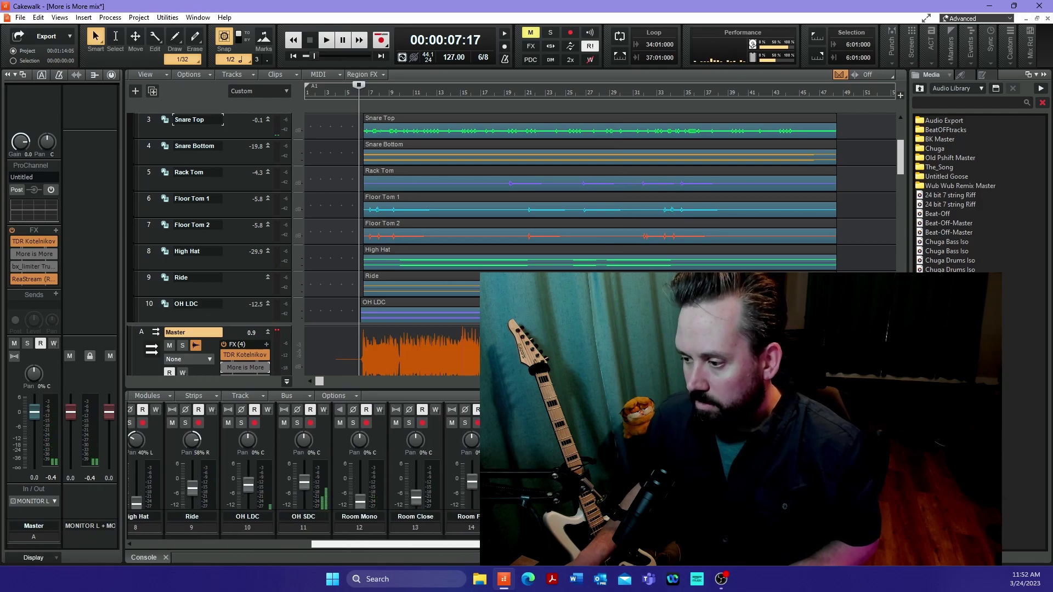
left_click(391, 543)
left_click(392, 543)
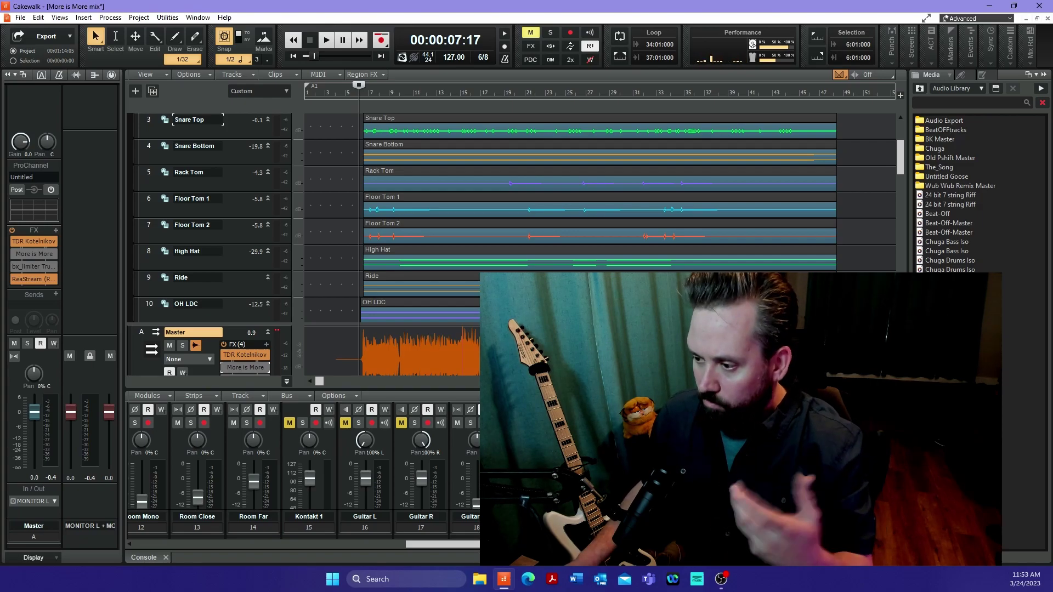
key("space")
left_click(198, 119)
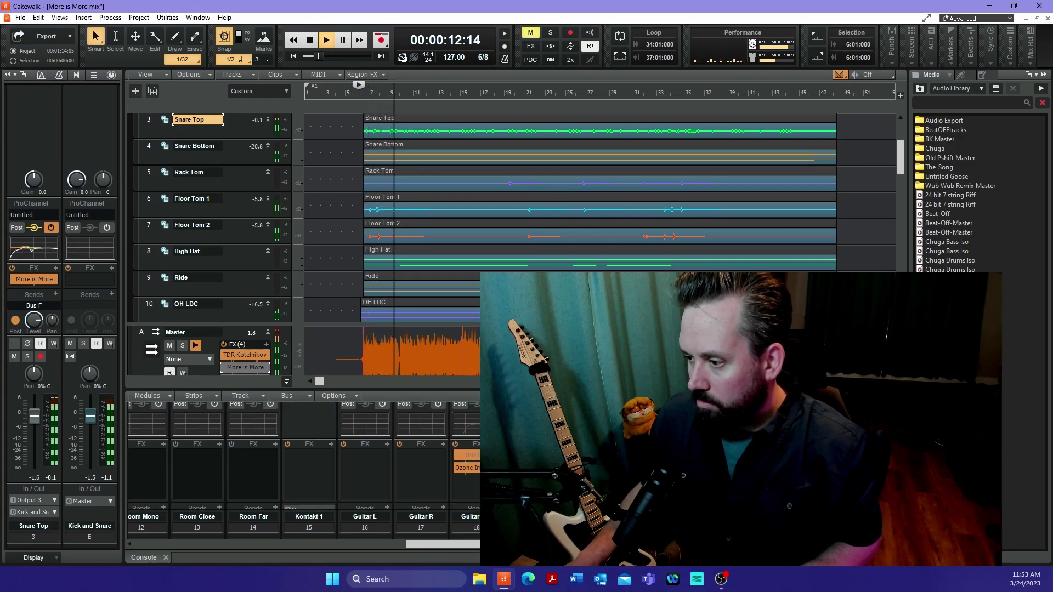
scroll(302, 466, "down", 3)
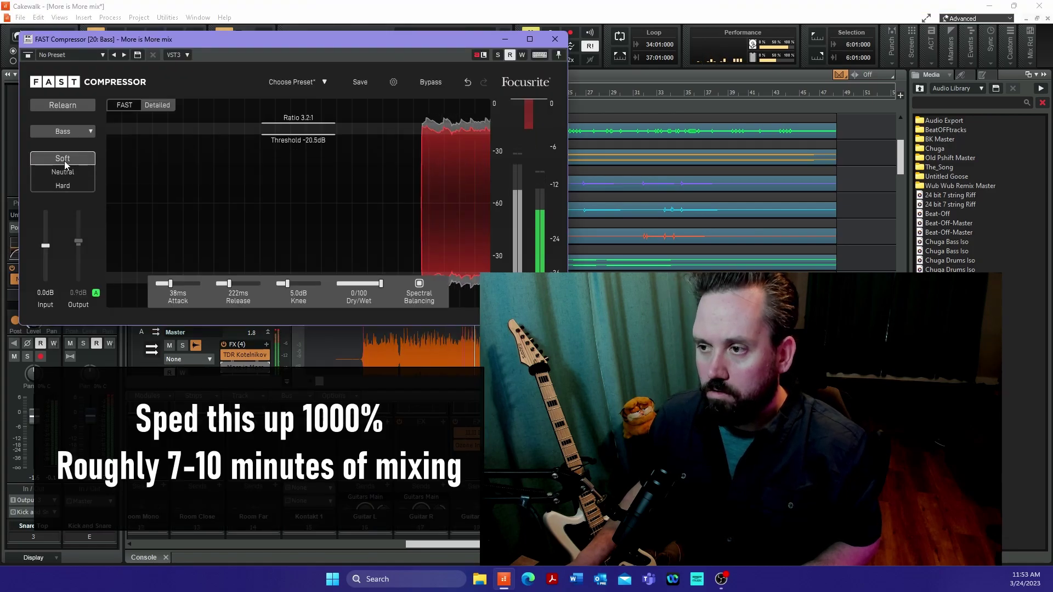
left_click(78, 109)
left_click(555, 39)
double_click(588, 446)
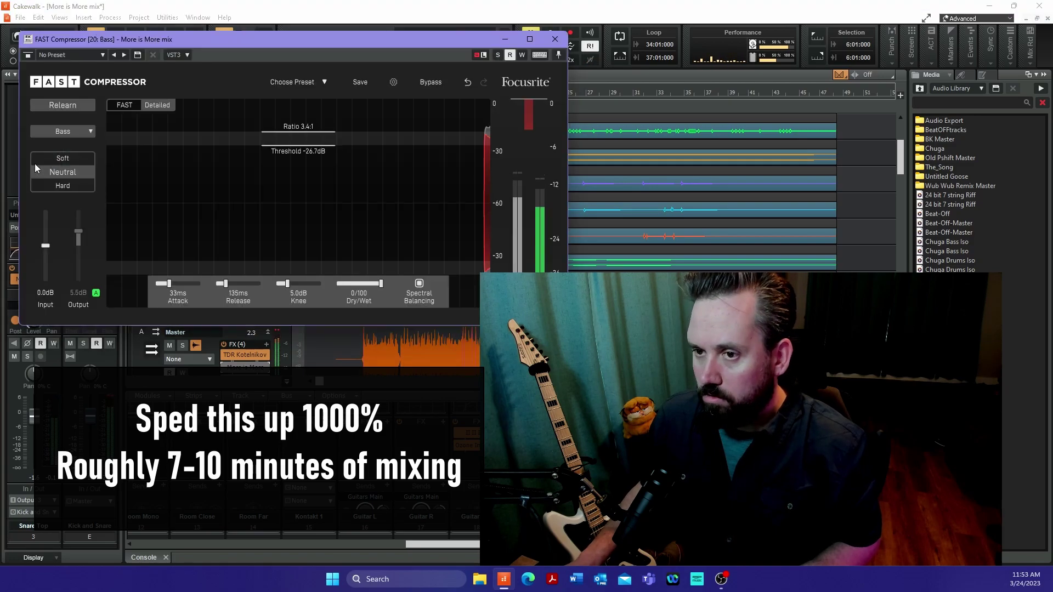
left_click(555, 39)
Replay the mix and rebalance the drum channels, raising the Snare Bottom fader to -6.5 dB.
scroll(301, 466, "up", 3)
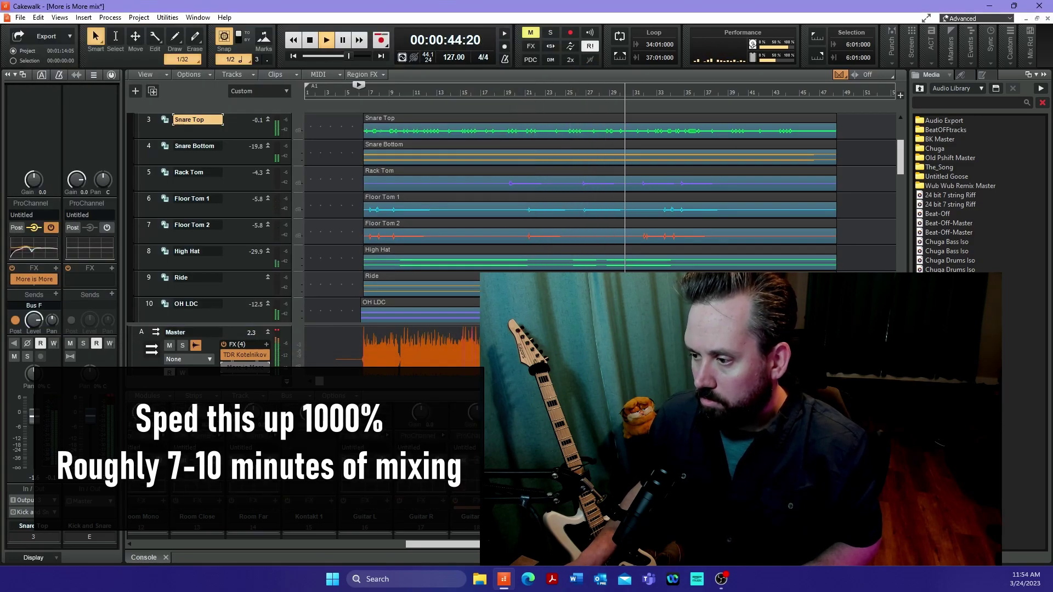
left_click(193, 332)
key("space")
key("space")
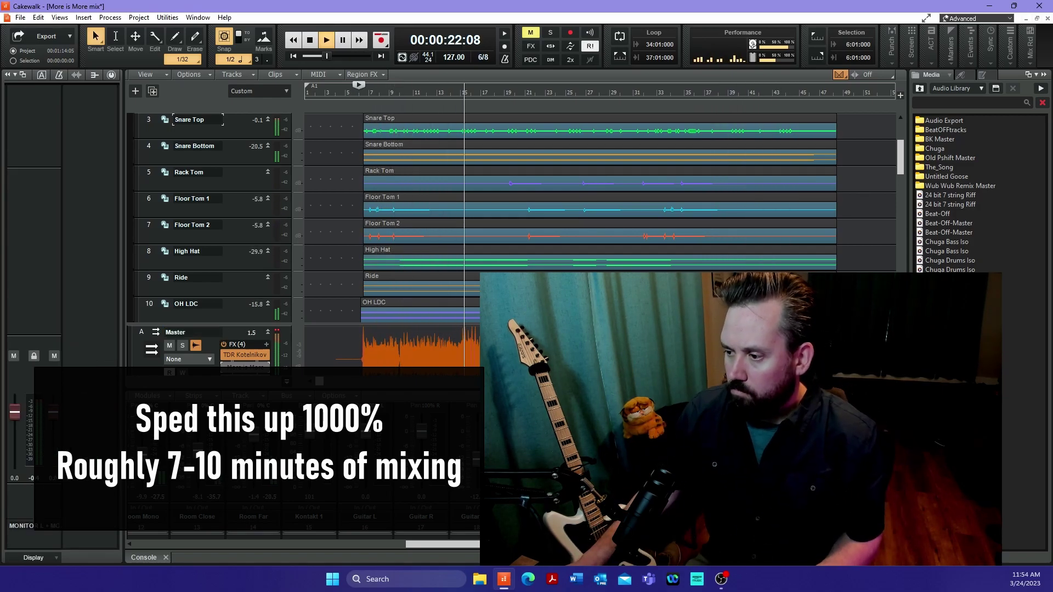
left_click(197, 120)
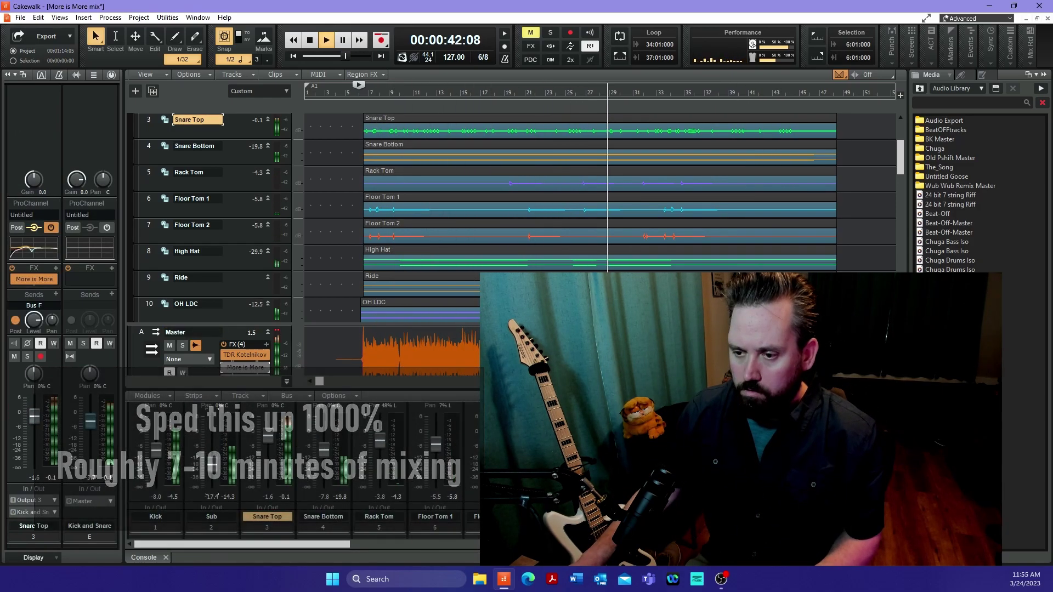
left_click_drag(322, 453, 321, 449)
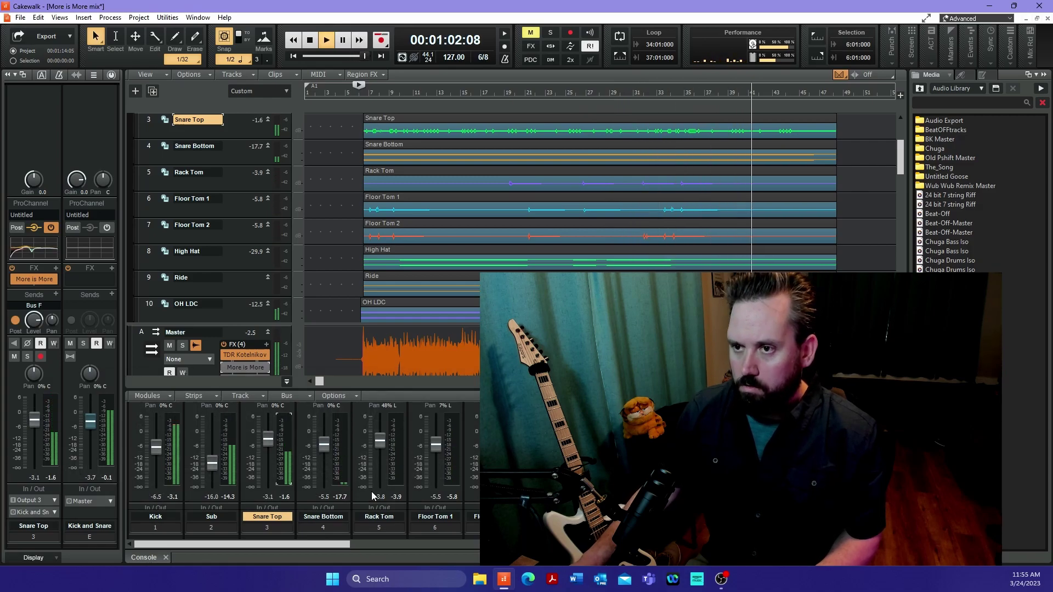
key("space")
Open the Snare Top More is More plug-in and play the mix with the drum channel faders in view.
scroll(321, 449, "up", 5)
double_click(34, 279)
scroll(154, 439, "down", 5)
key("space")
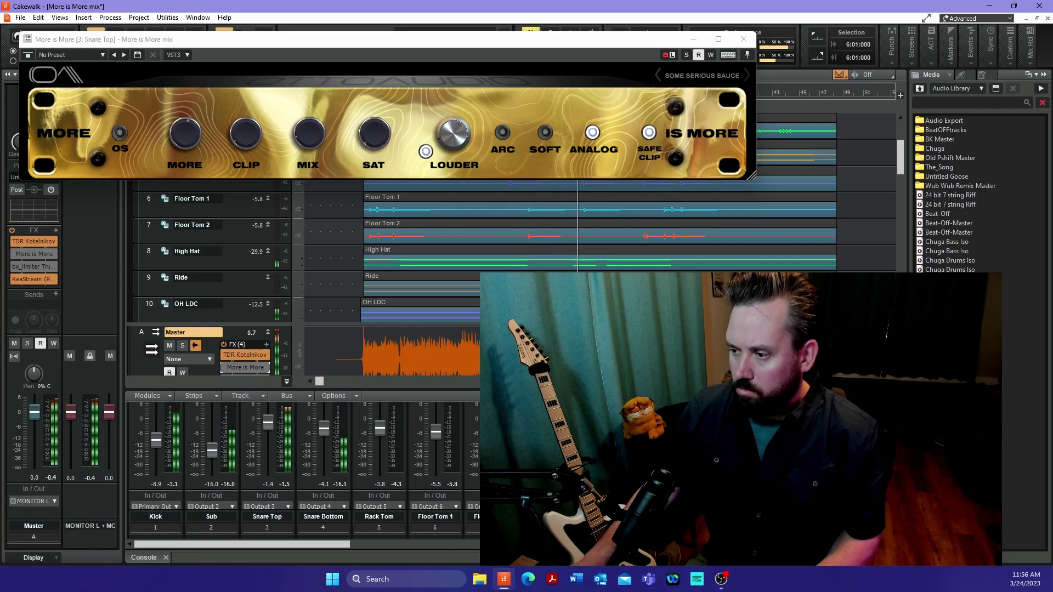
scroll(418, 438, "right", 3)
left_click(197, 252)
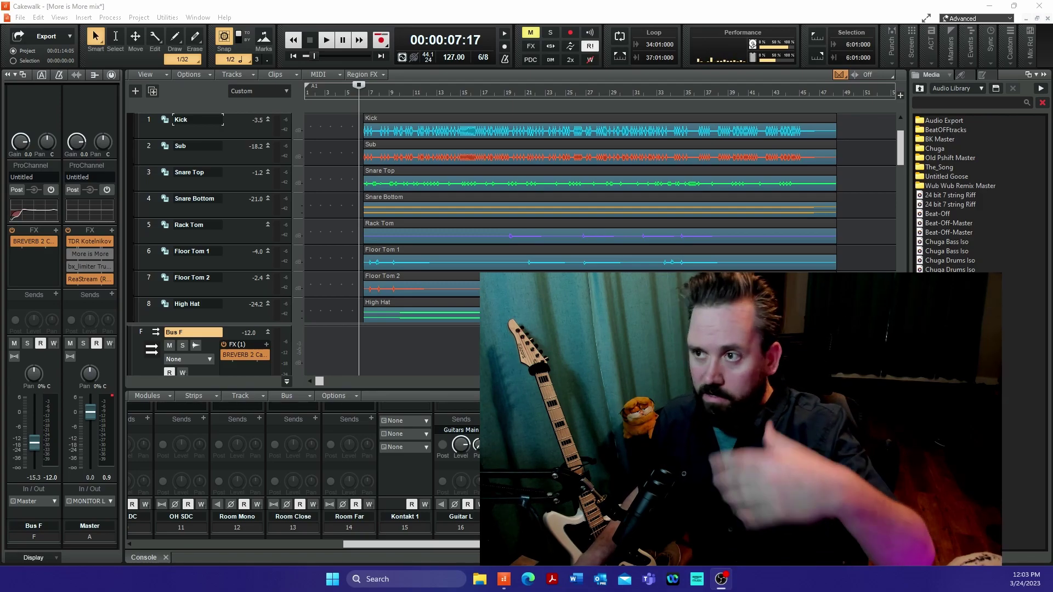
Play the finished mix, then inspect the TDR Kotelnikov compressor settings on the Master bus and close the plug-in.
left_click(410, 5)
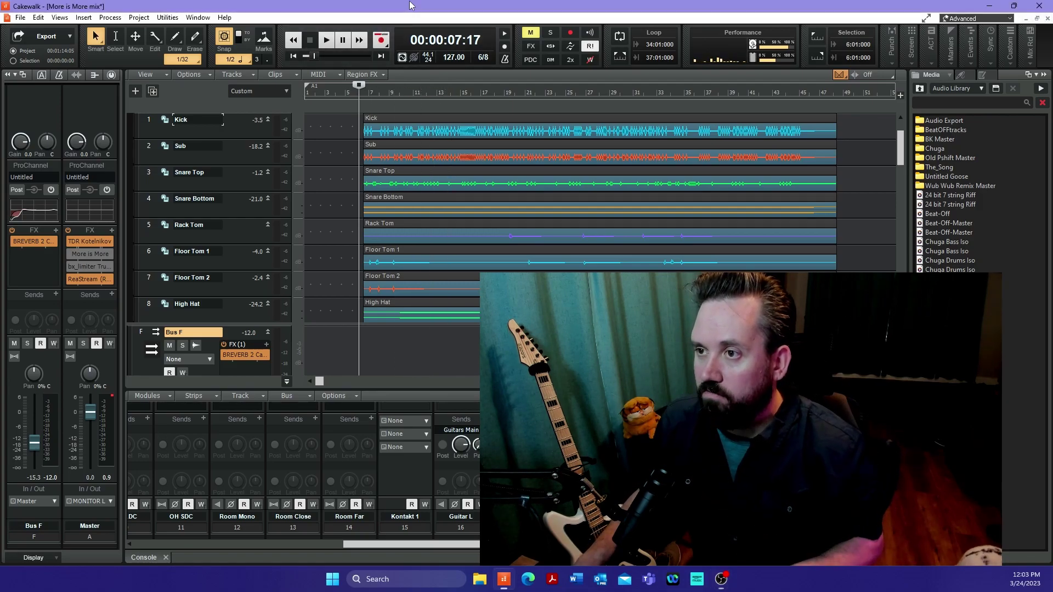
left_click(331, 45)
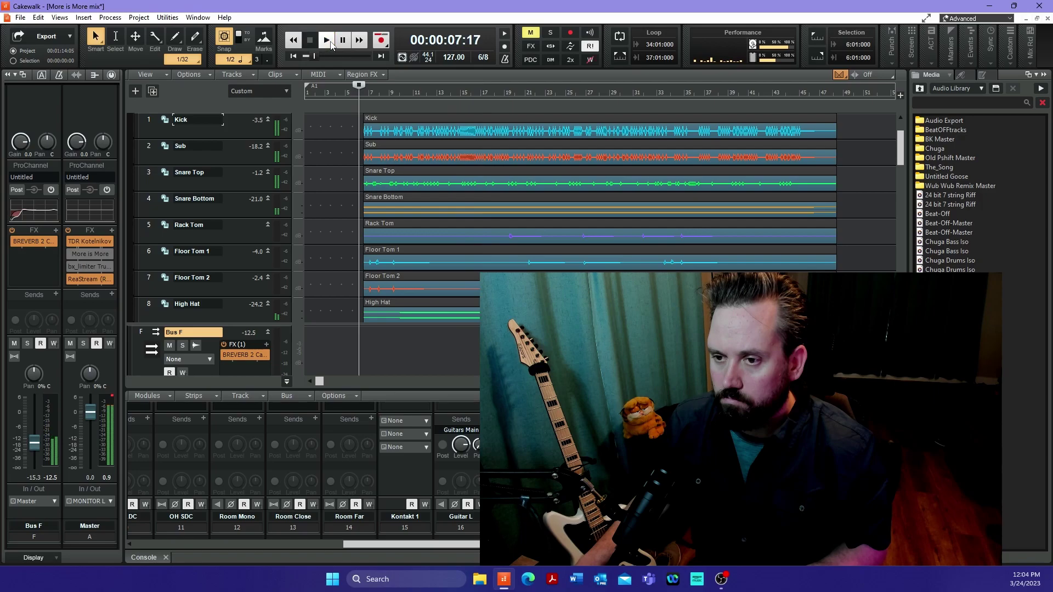
double_click(90, 241)
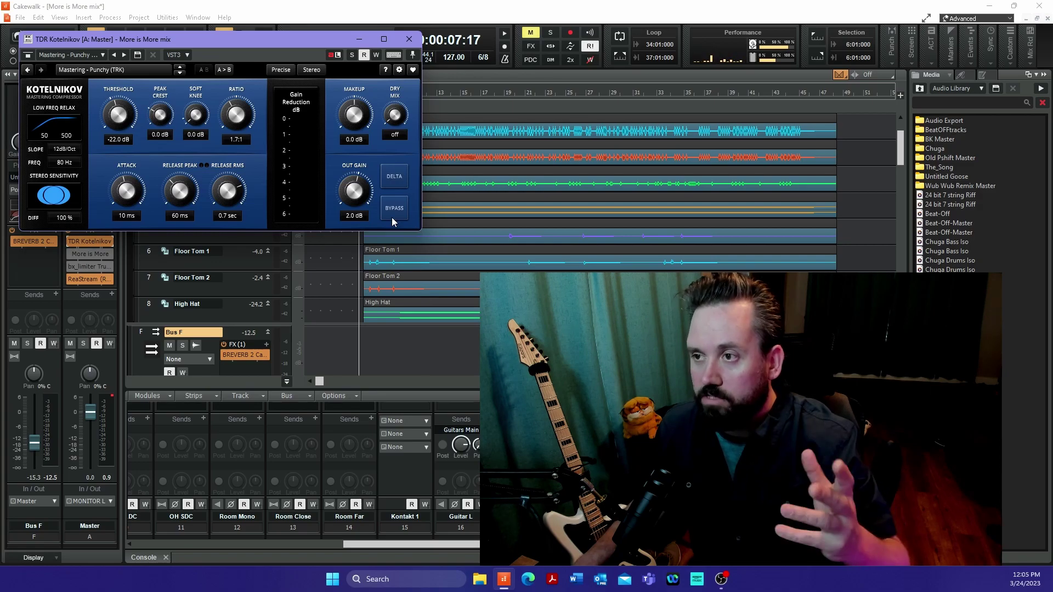
left_click(409, 40)
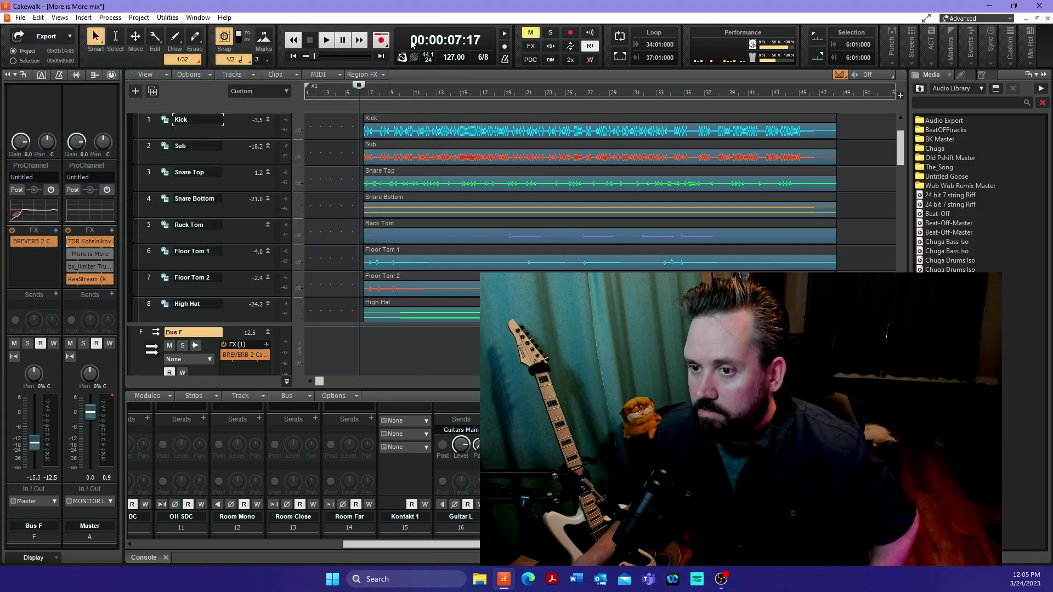
Enable More is More on the Master bus with the Finisher preset and OS off, and inspect its Harmonics section.
double_click(84, 255)
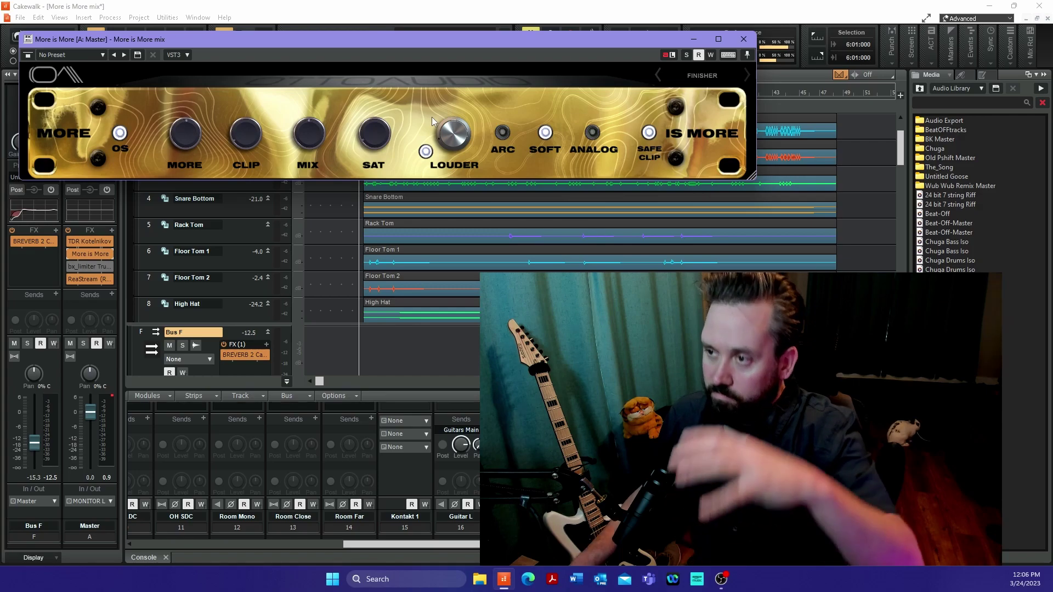
mouse_move(442, 144)
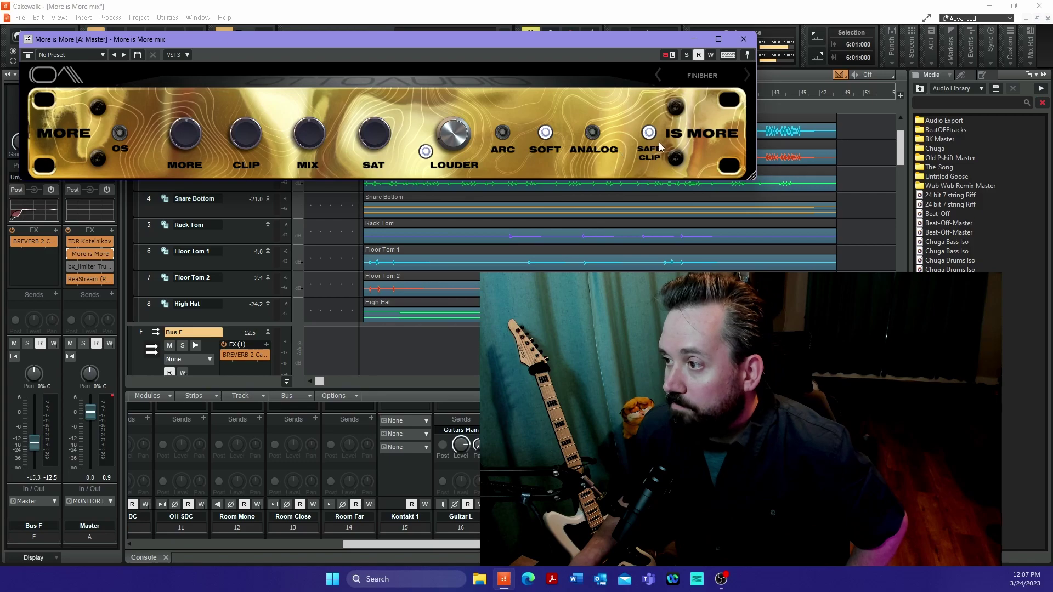
left_click(676, 106)
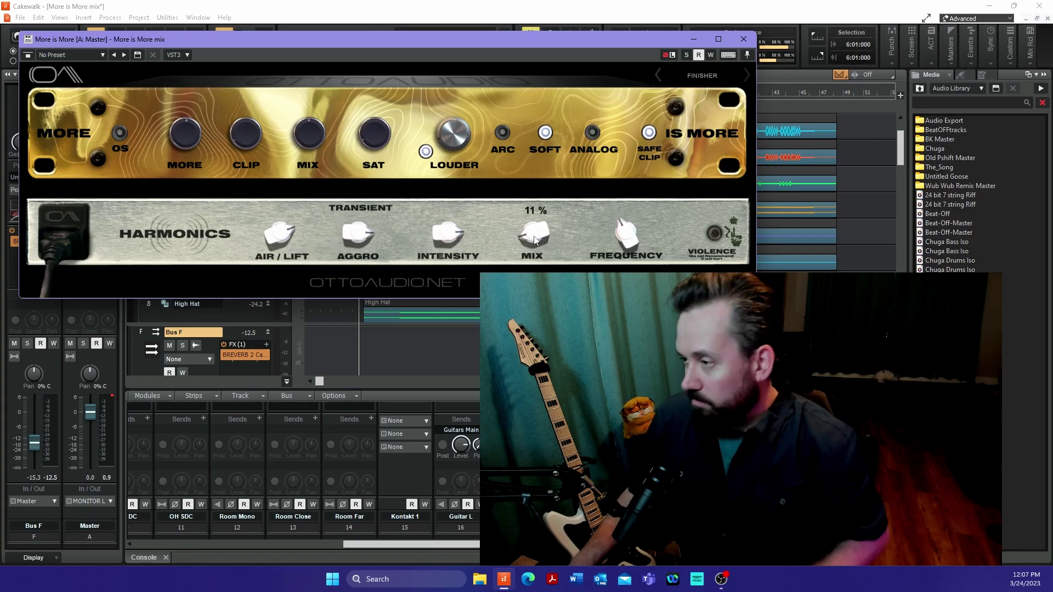
left_click(745, 39)
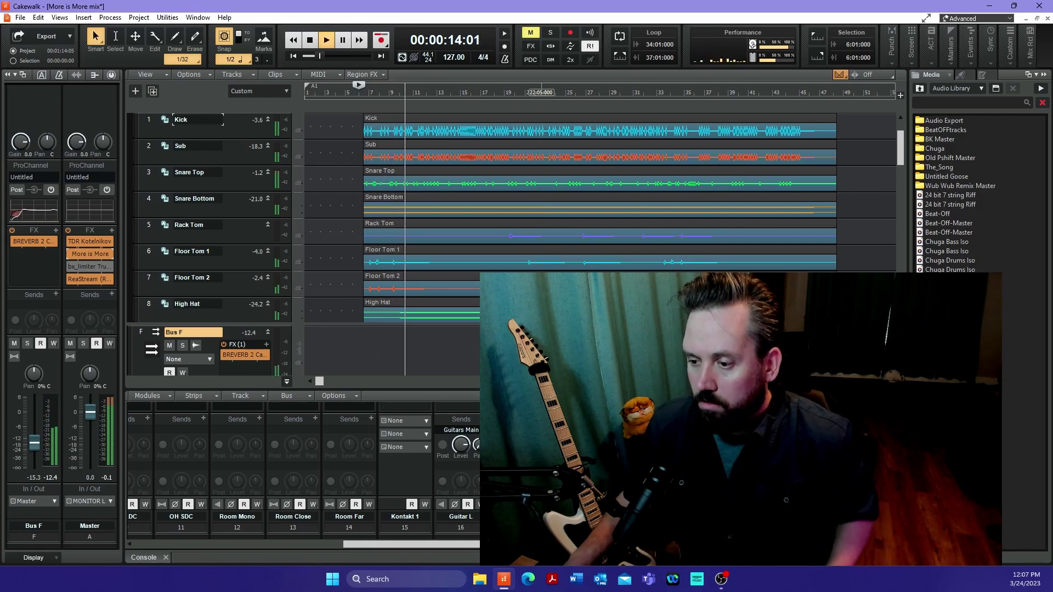
Enlarge the bus pane during playback and bring the Master bus effects and the drum faders into view.
left_click_drag(472, 544, 193, 557)
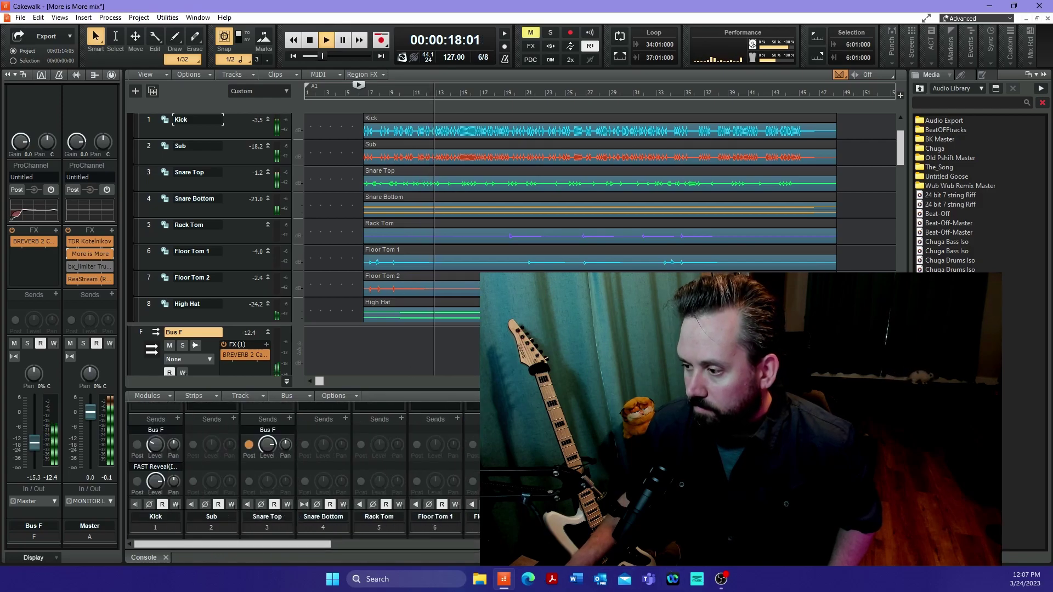
scroll(302, 456, "down", 5)
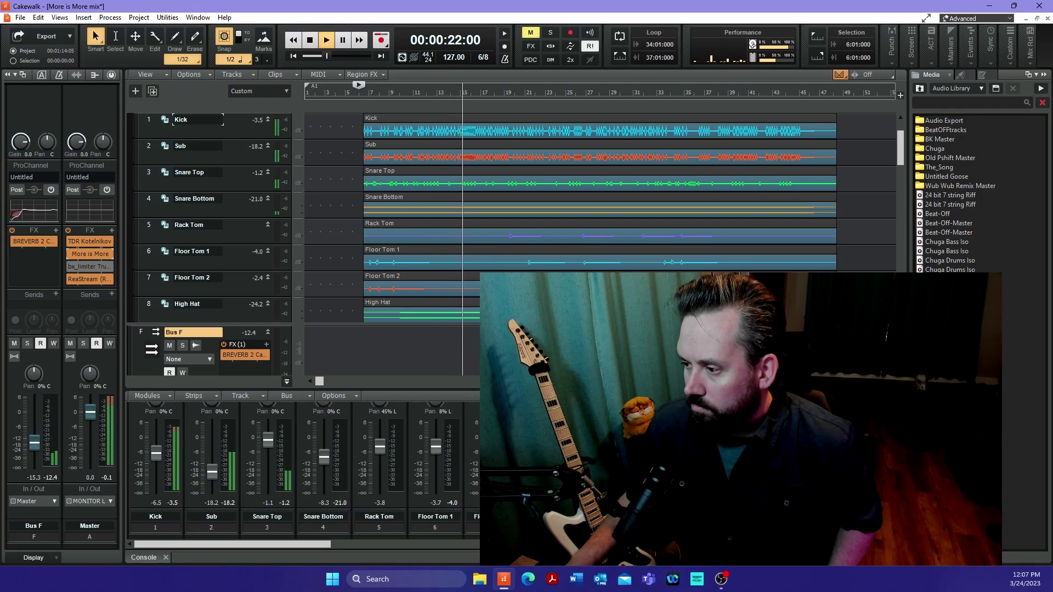
left_click_drag(268, 325, 272, 263)
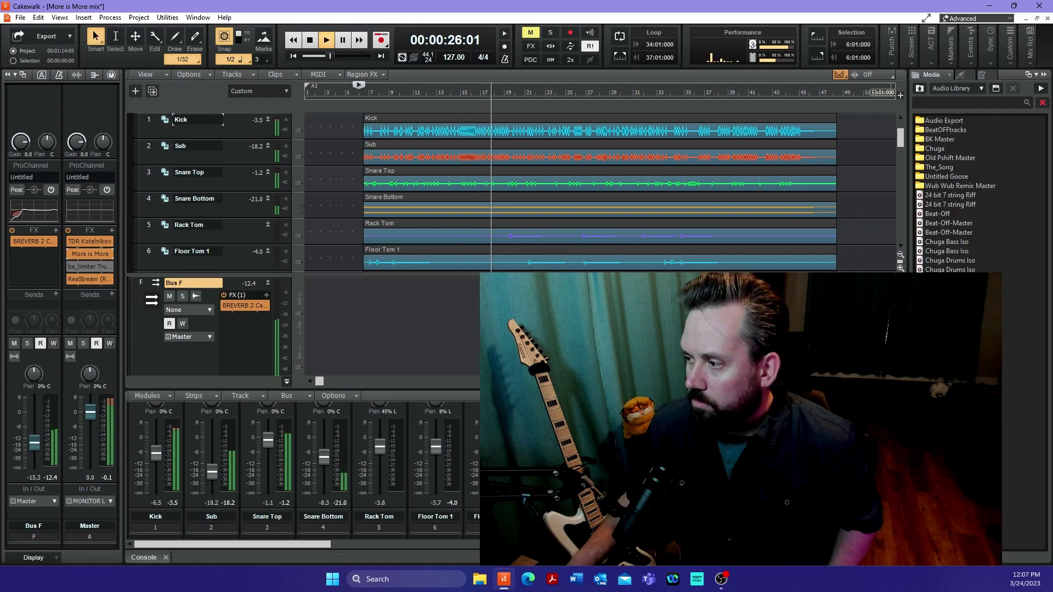
scroll(209, 329, "up", 5)
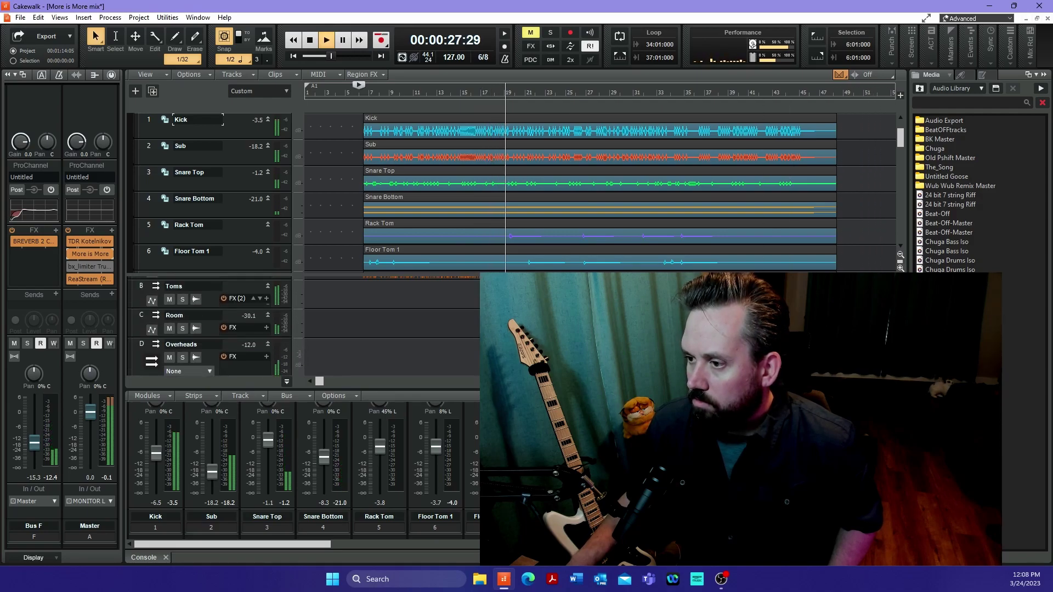
scroll(208, 329, "up", 3)
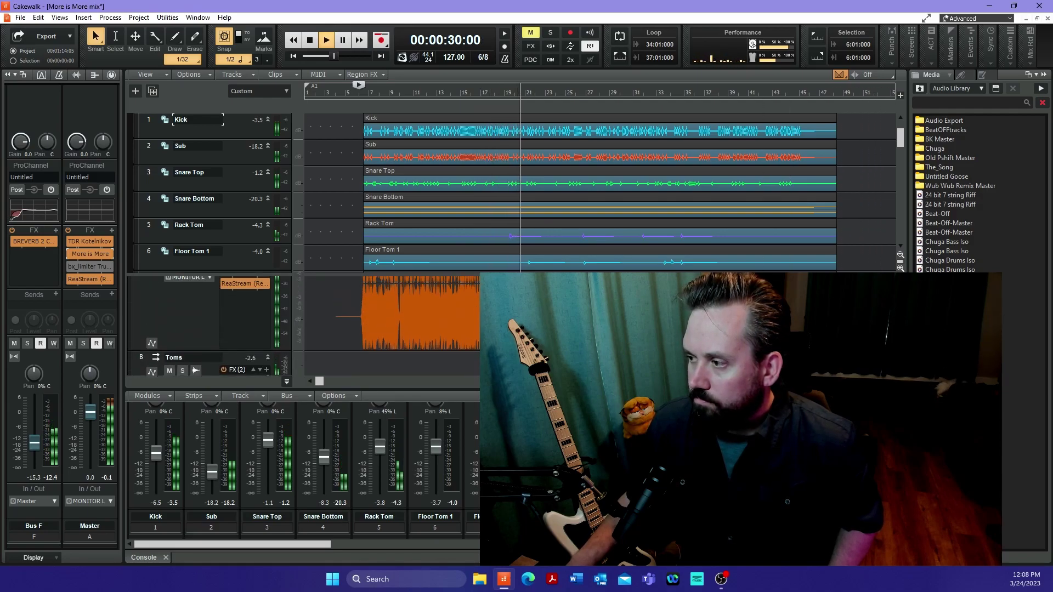
scroll(208, 329, "up", 2)
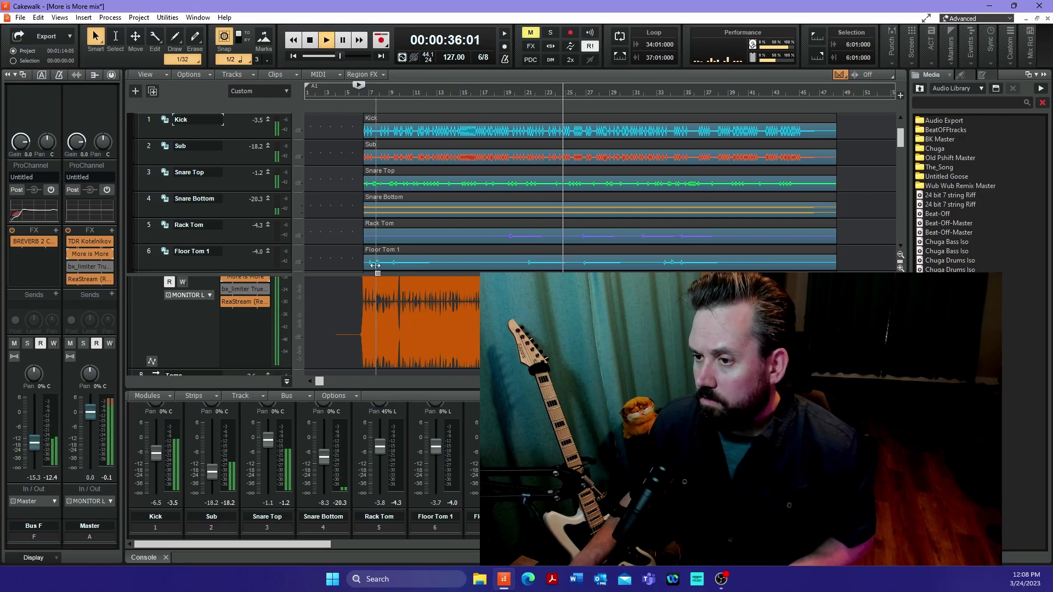
Compare the playing mix with More is More bypassed and re-enabled on the Master bus, and stop playback.
left_click(225, 281)
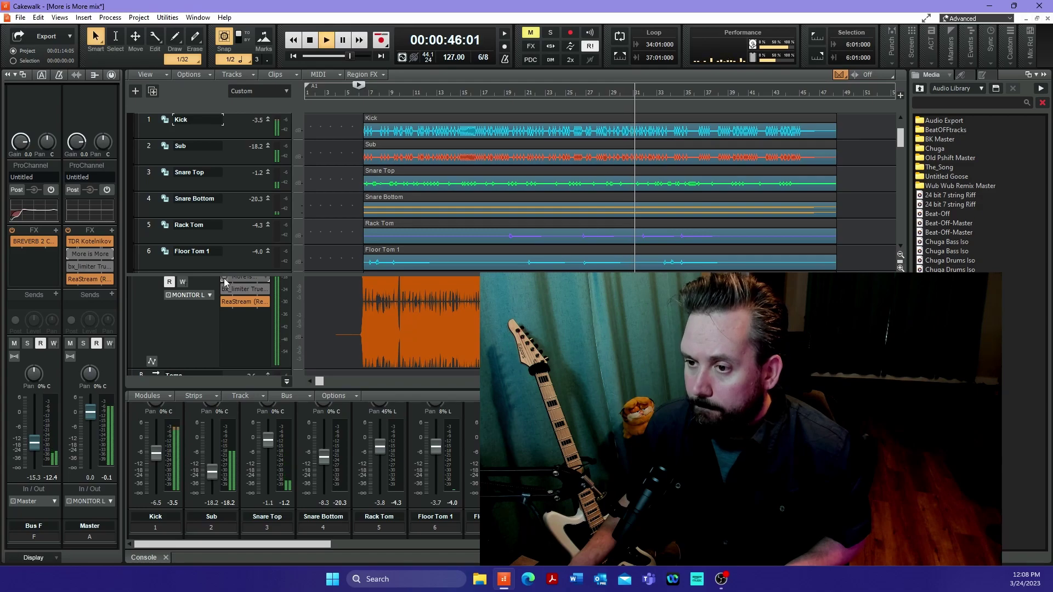
left_click(223, 278)
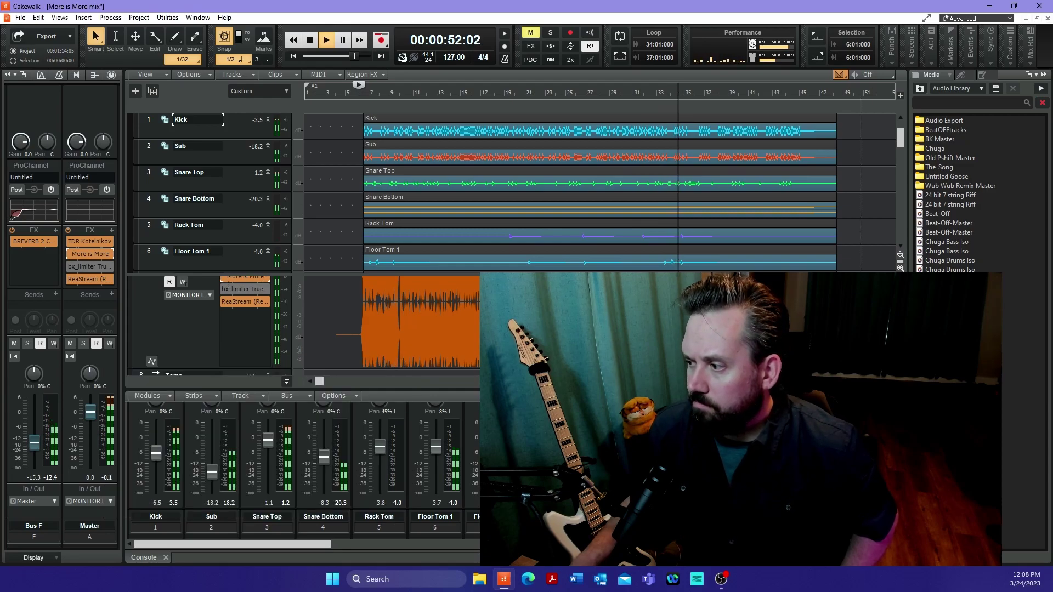
key("ctrl+Right")
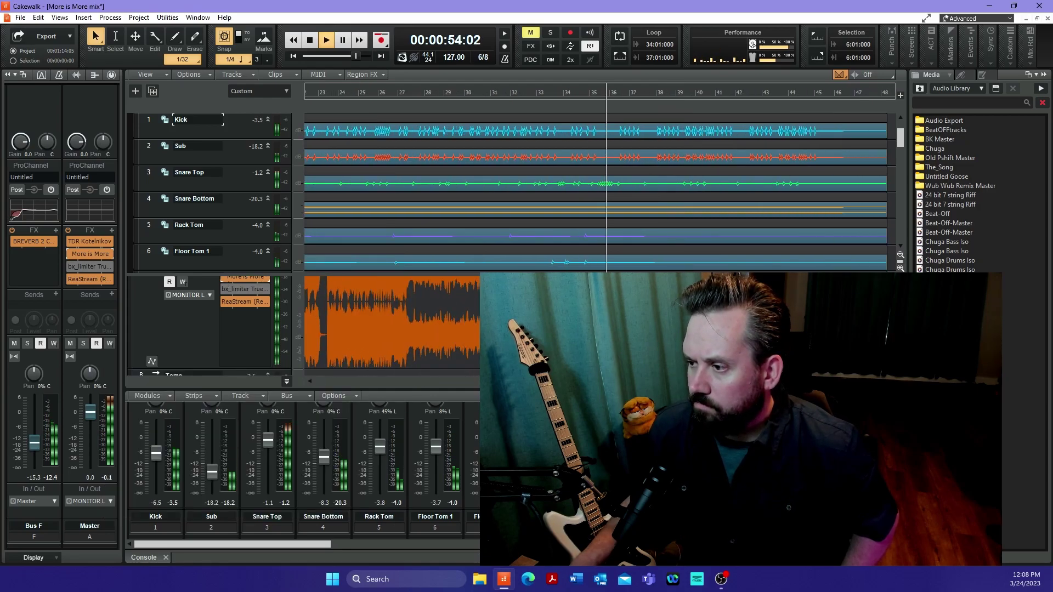
key("ctrl+Right")
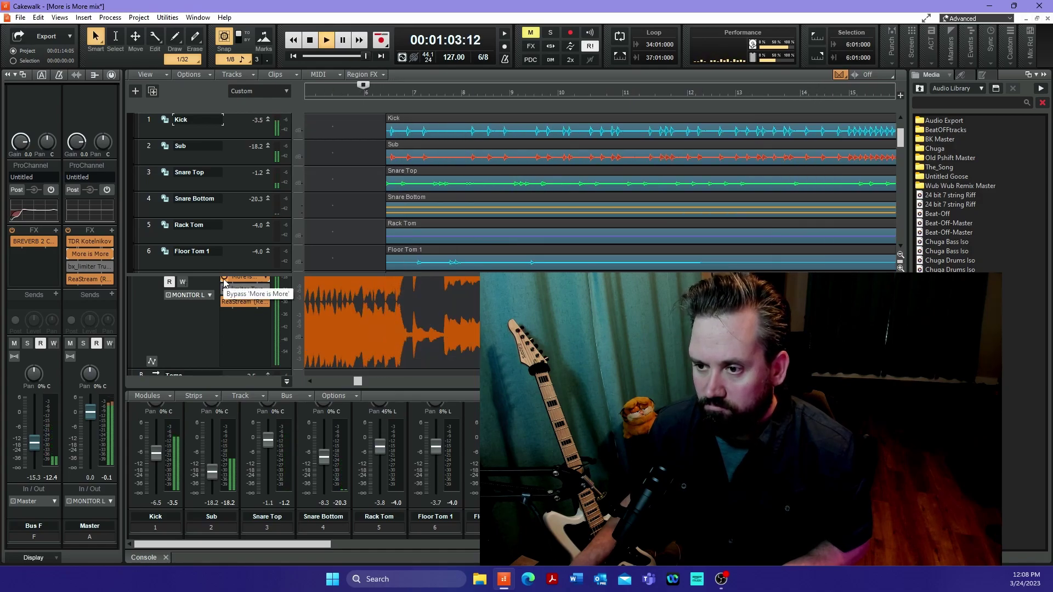
key("space")
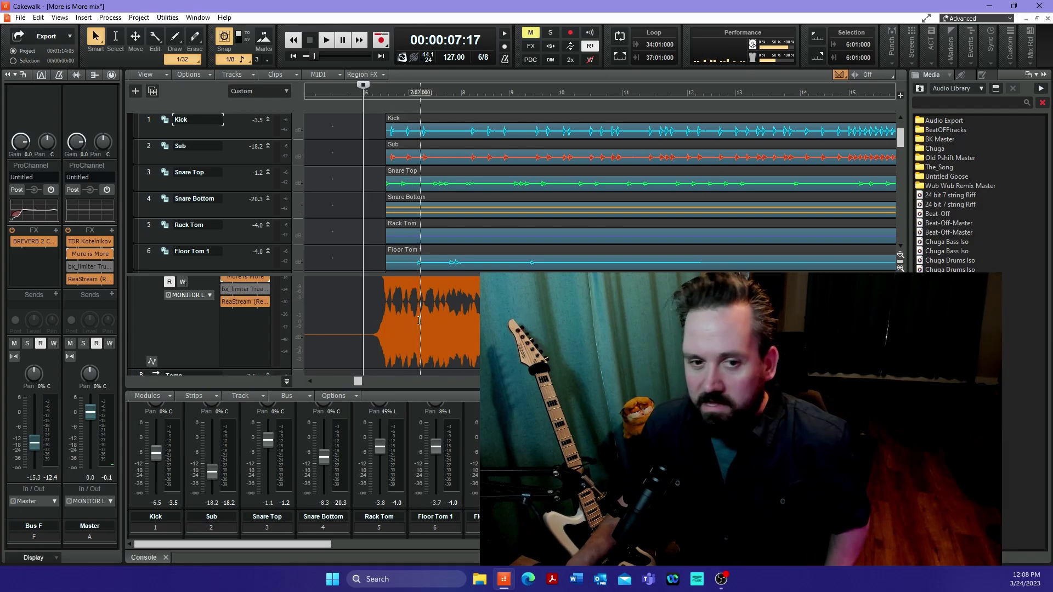
Open the Master bus More is More plug-in, load the Punch Limiter preset, and audition it on the full mix.
key("ctrl+Left")
key("ctrl+Left")
key("ctrl+Left")
key("ctrl+Left")
key("ctrl+Left")
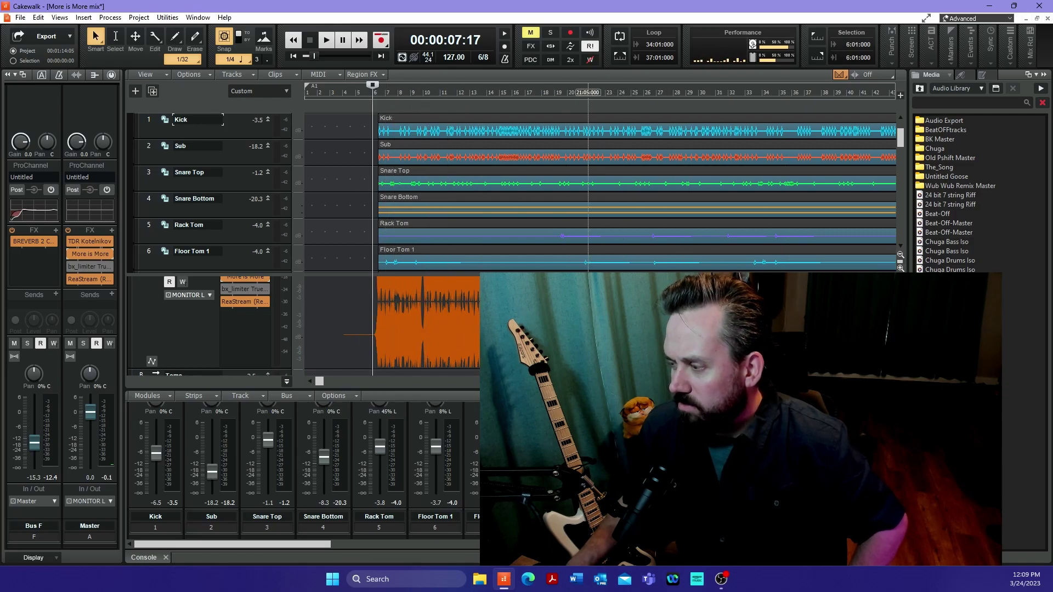
left_click(233, 278)
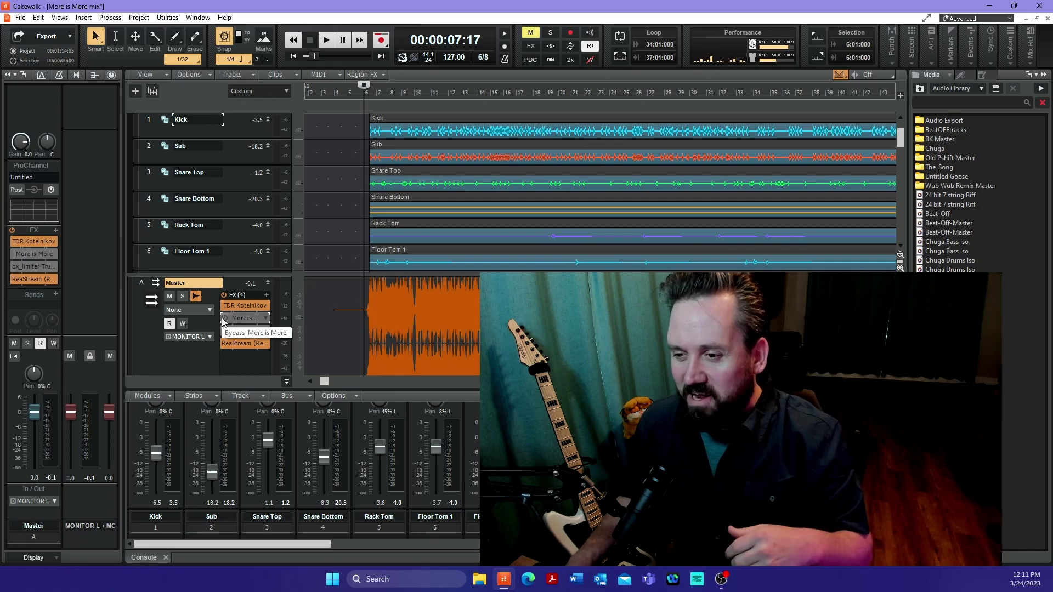
double_click(236, 319)
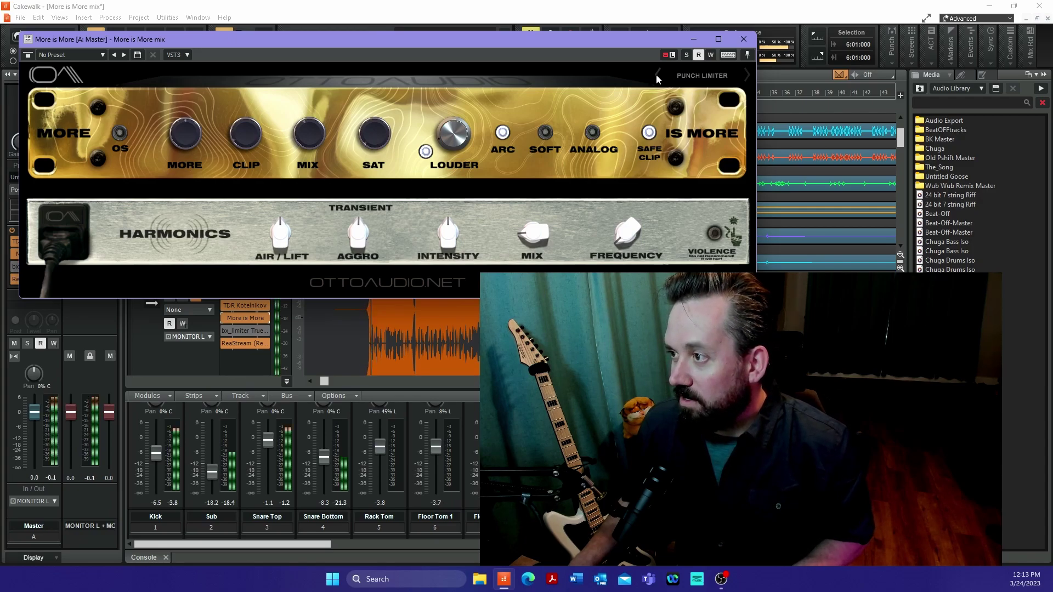
Audition the More More More preset in the Master bus More is More plug-in and load the More is Always More preset.
left_click(656, 74)
left_click(656, 74)
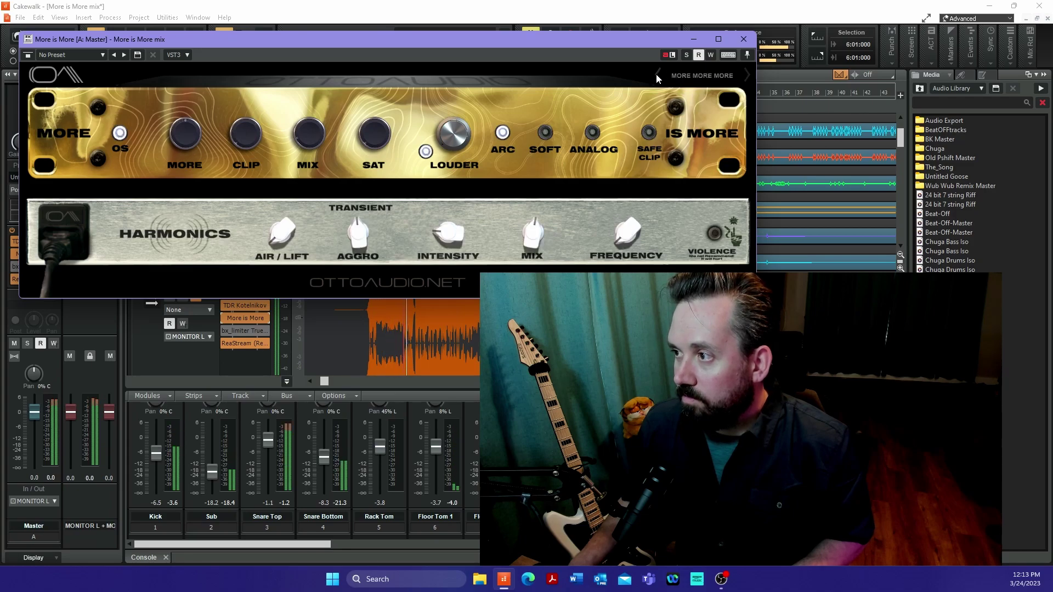
left_click(656, 74)
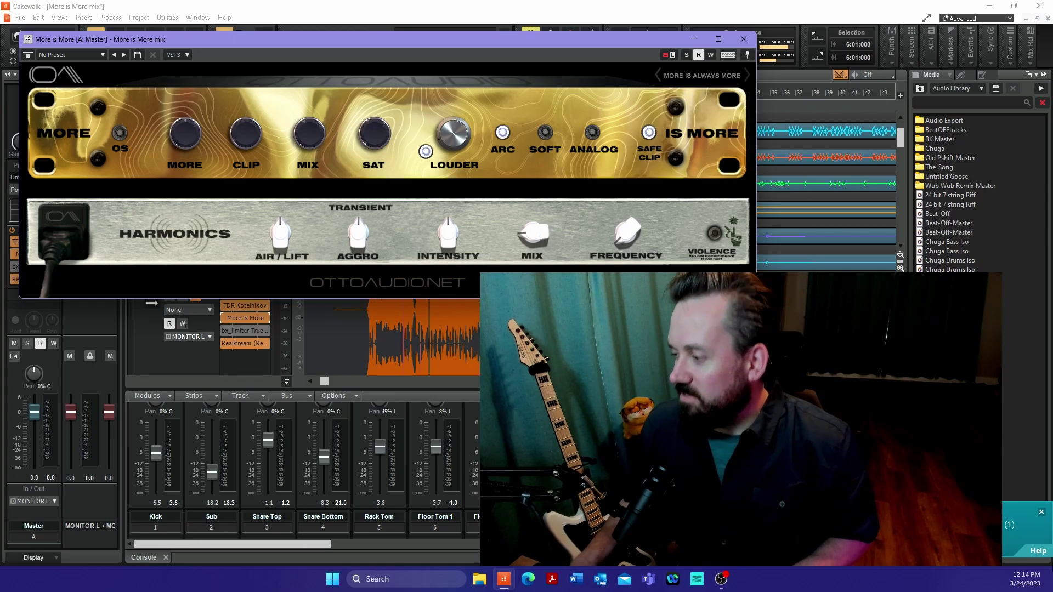
Play the mix and compare it with More is More bypassed and re-enabled on the Master bus.
key("space")
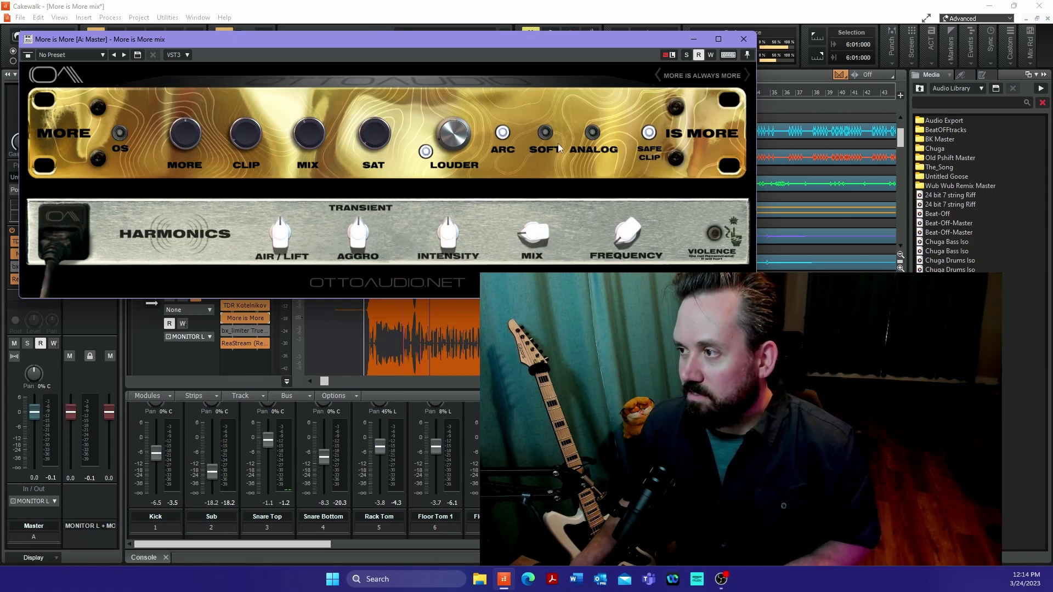
left_click(226, 319)
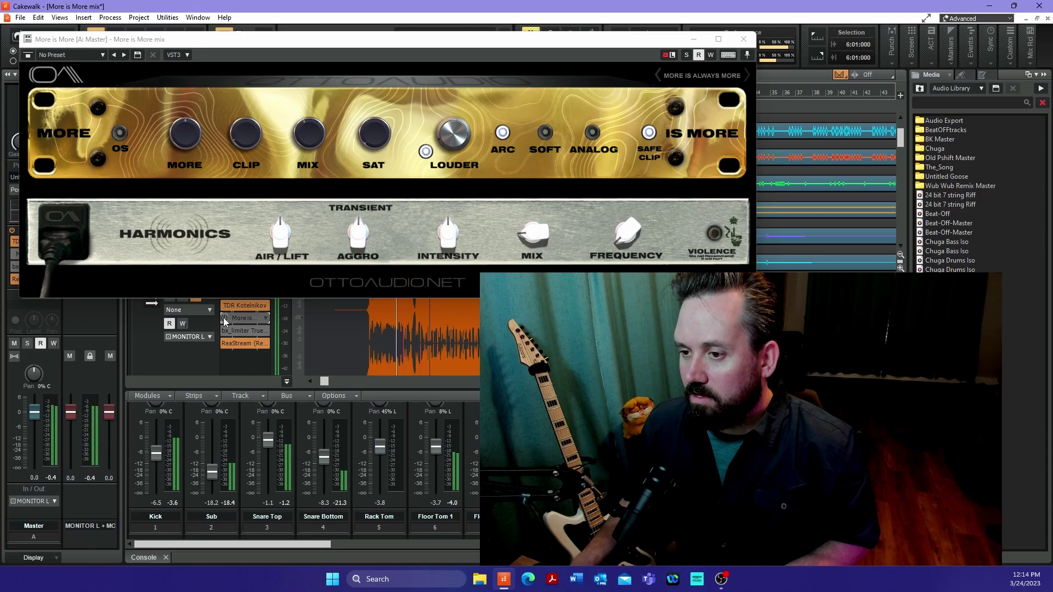
left_click(224, 319)
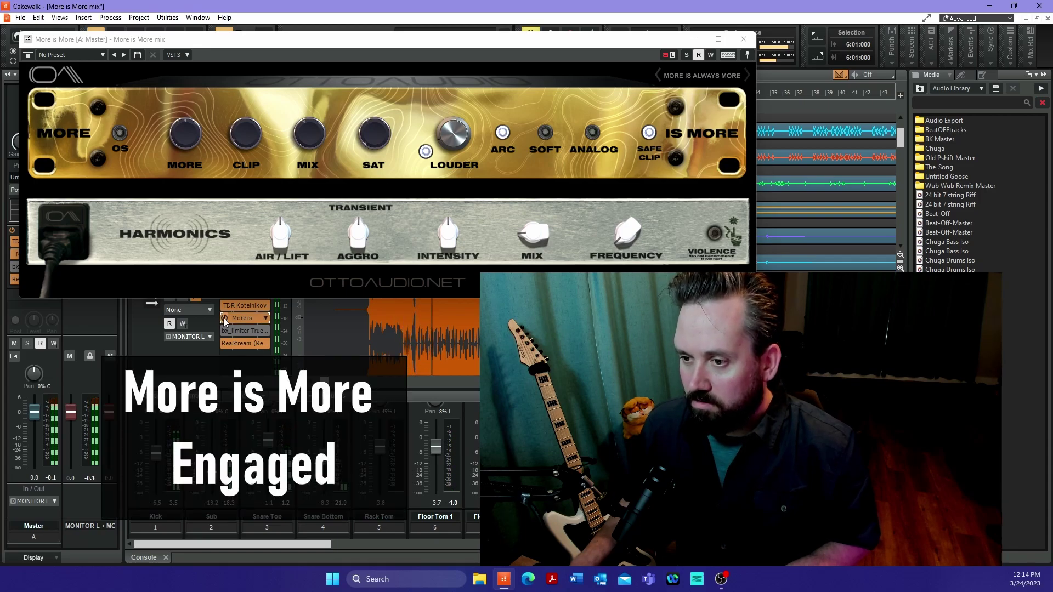
Load the Finisher preset in the Master bus More is More plug-in.
left_click(714, 78)
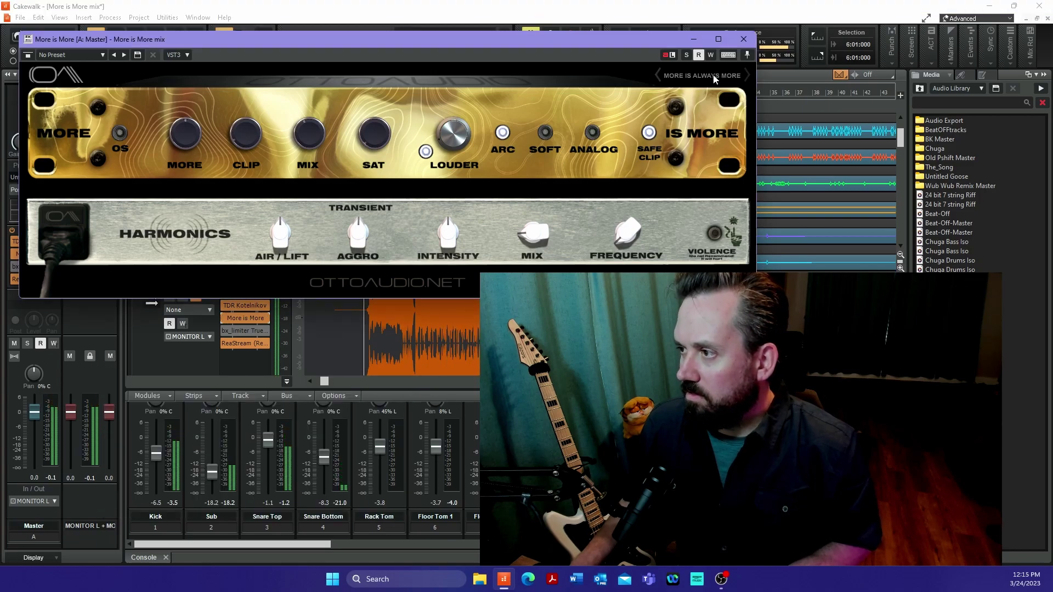
left_click(696, 81)
left_click(707, 14)
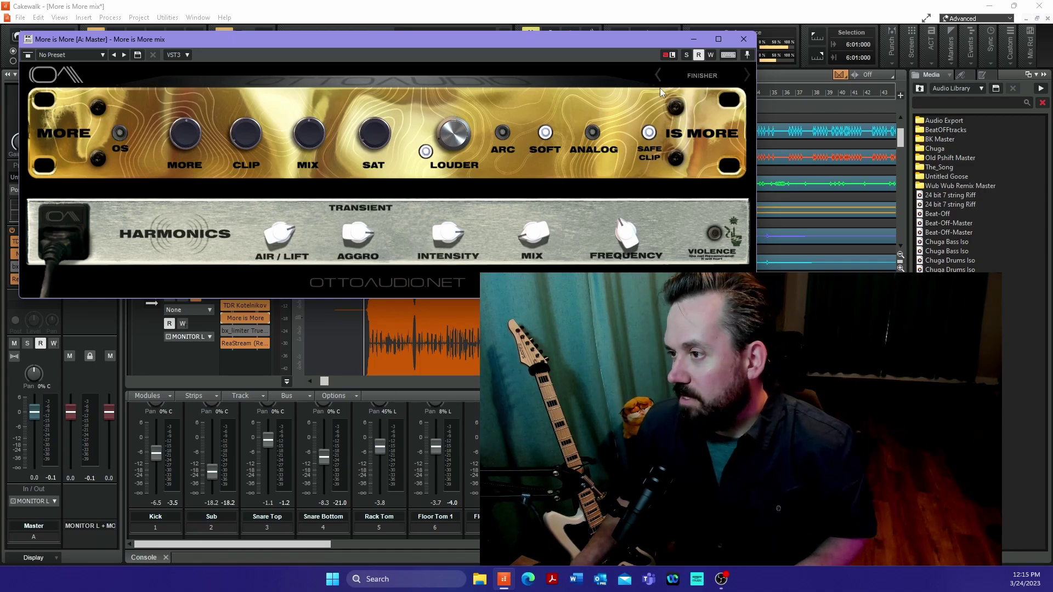
Load the More is Always More preset on the Master bus with OS turned on, and close the plug-in window.
left_click(713, 75)
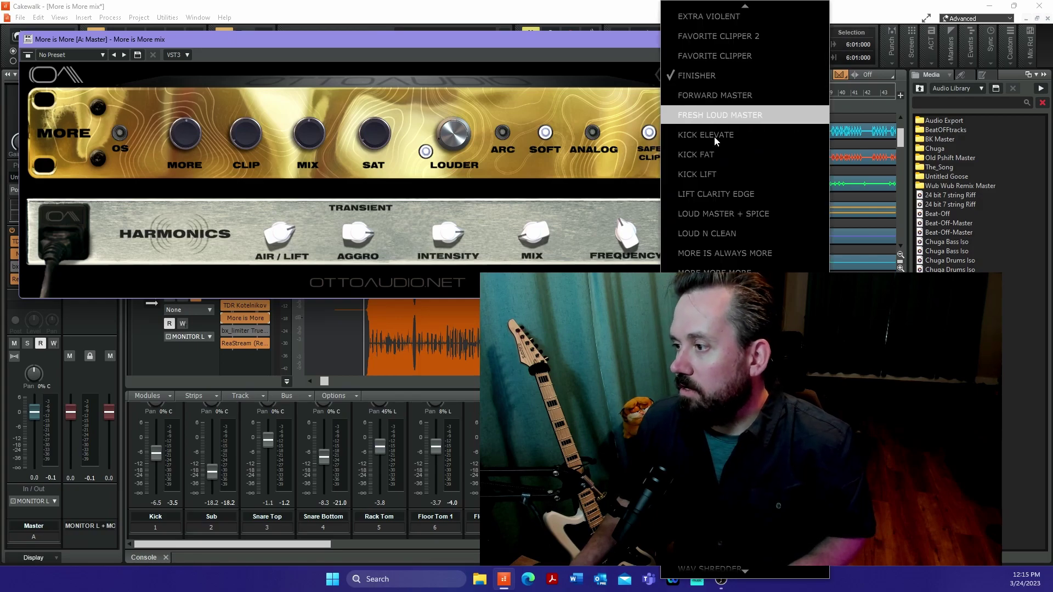
left_click(715, 254)
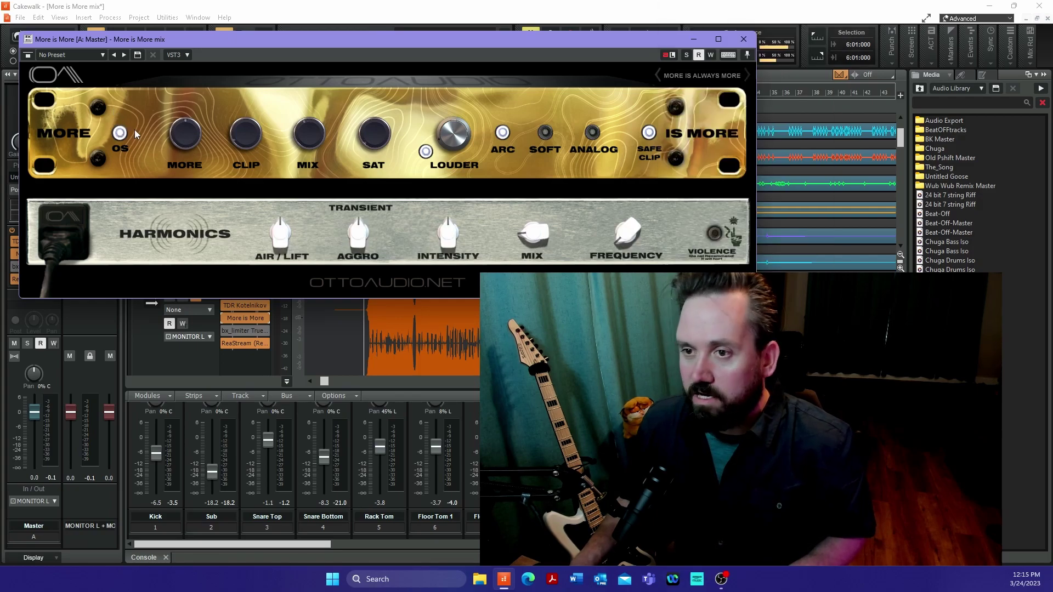
left_click(743, 39)
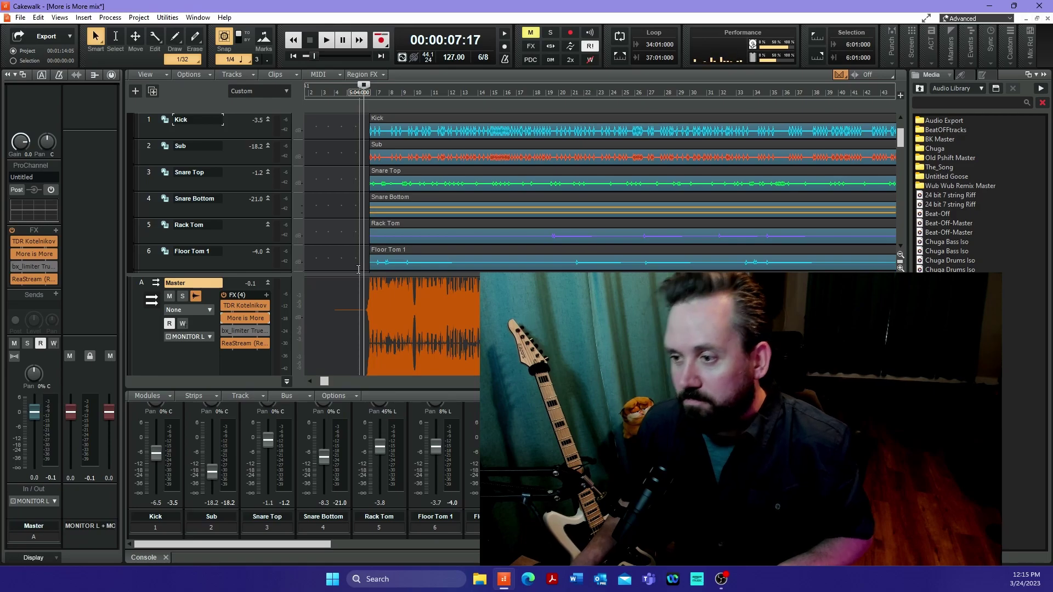
Play the mix from the start of the song and lower the Kick track's volume to -8.0 dB.
key("space")
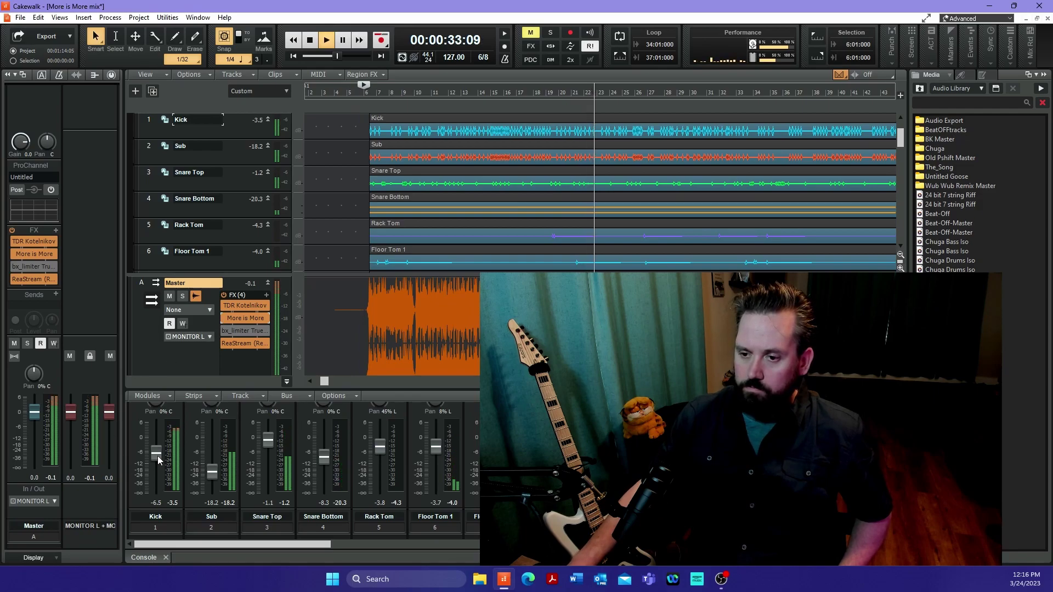
left_click_drag(157, 456, 156, 462)
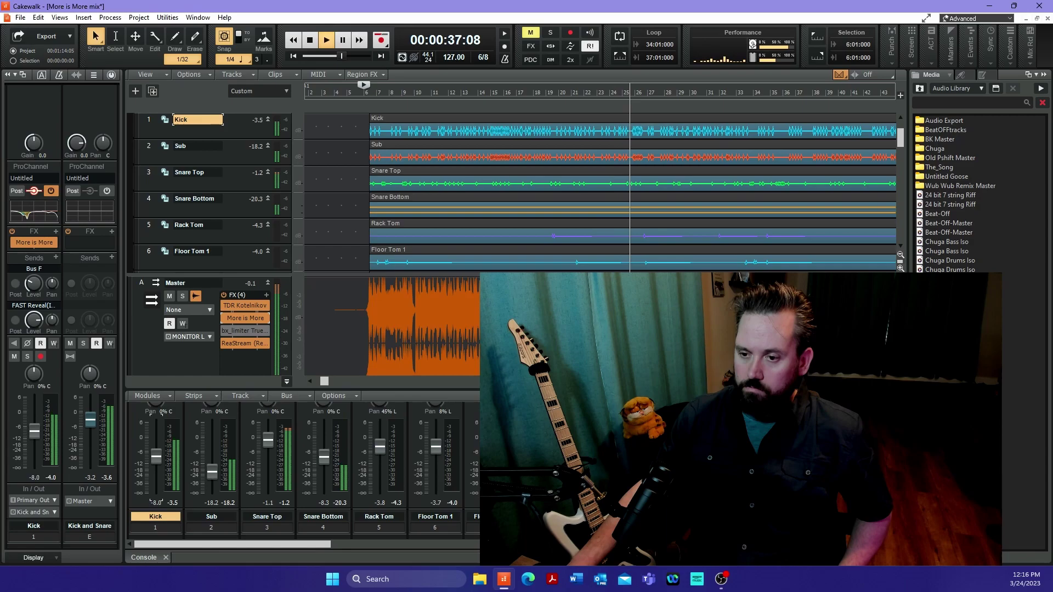
left_click_drag(157, 461, 157, 460)
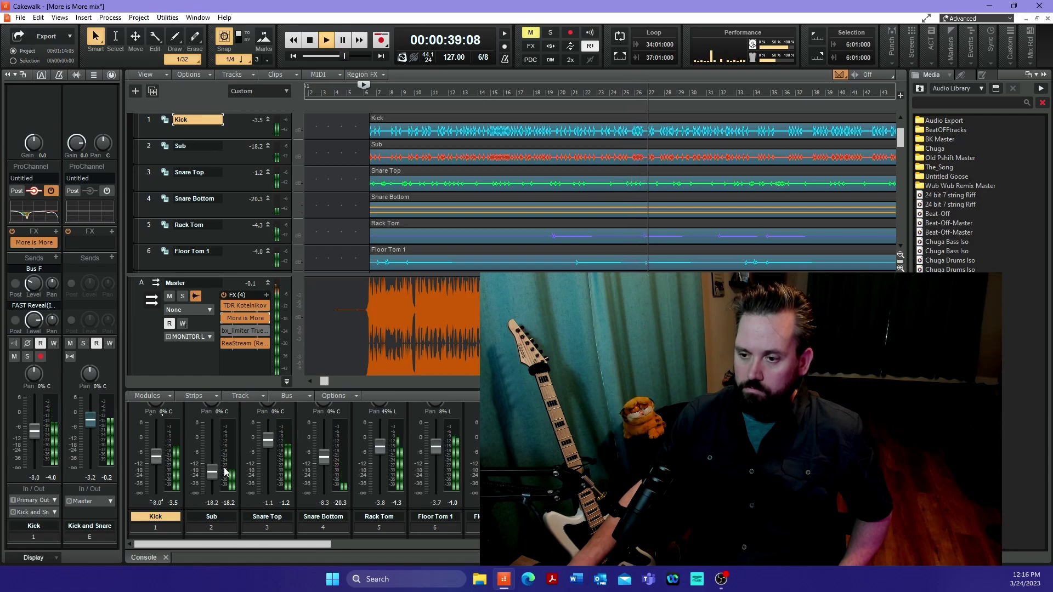
mouse_move(160, 461)
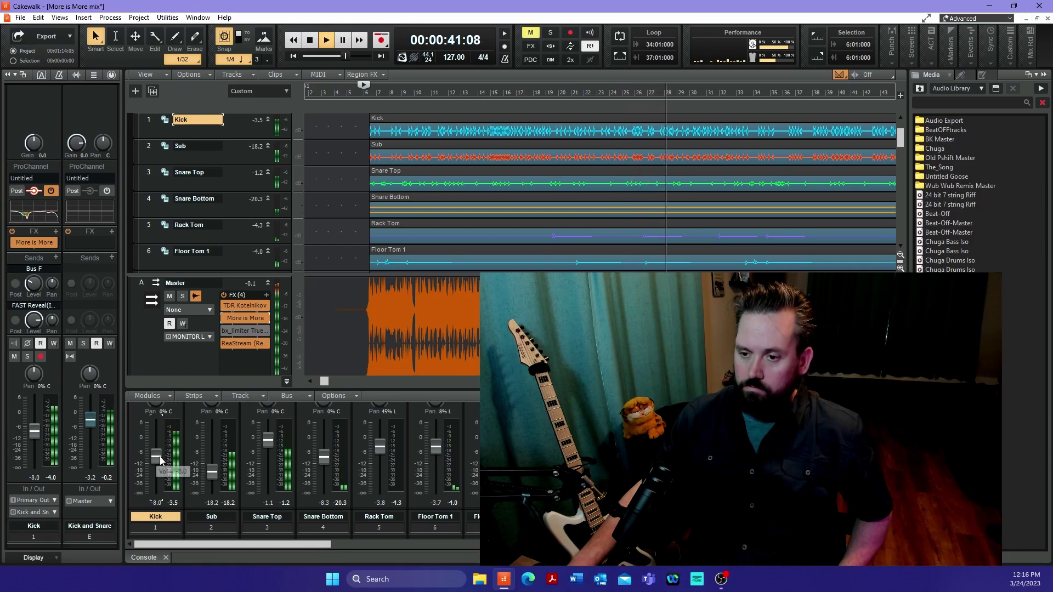